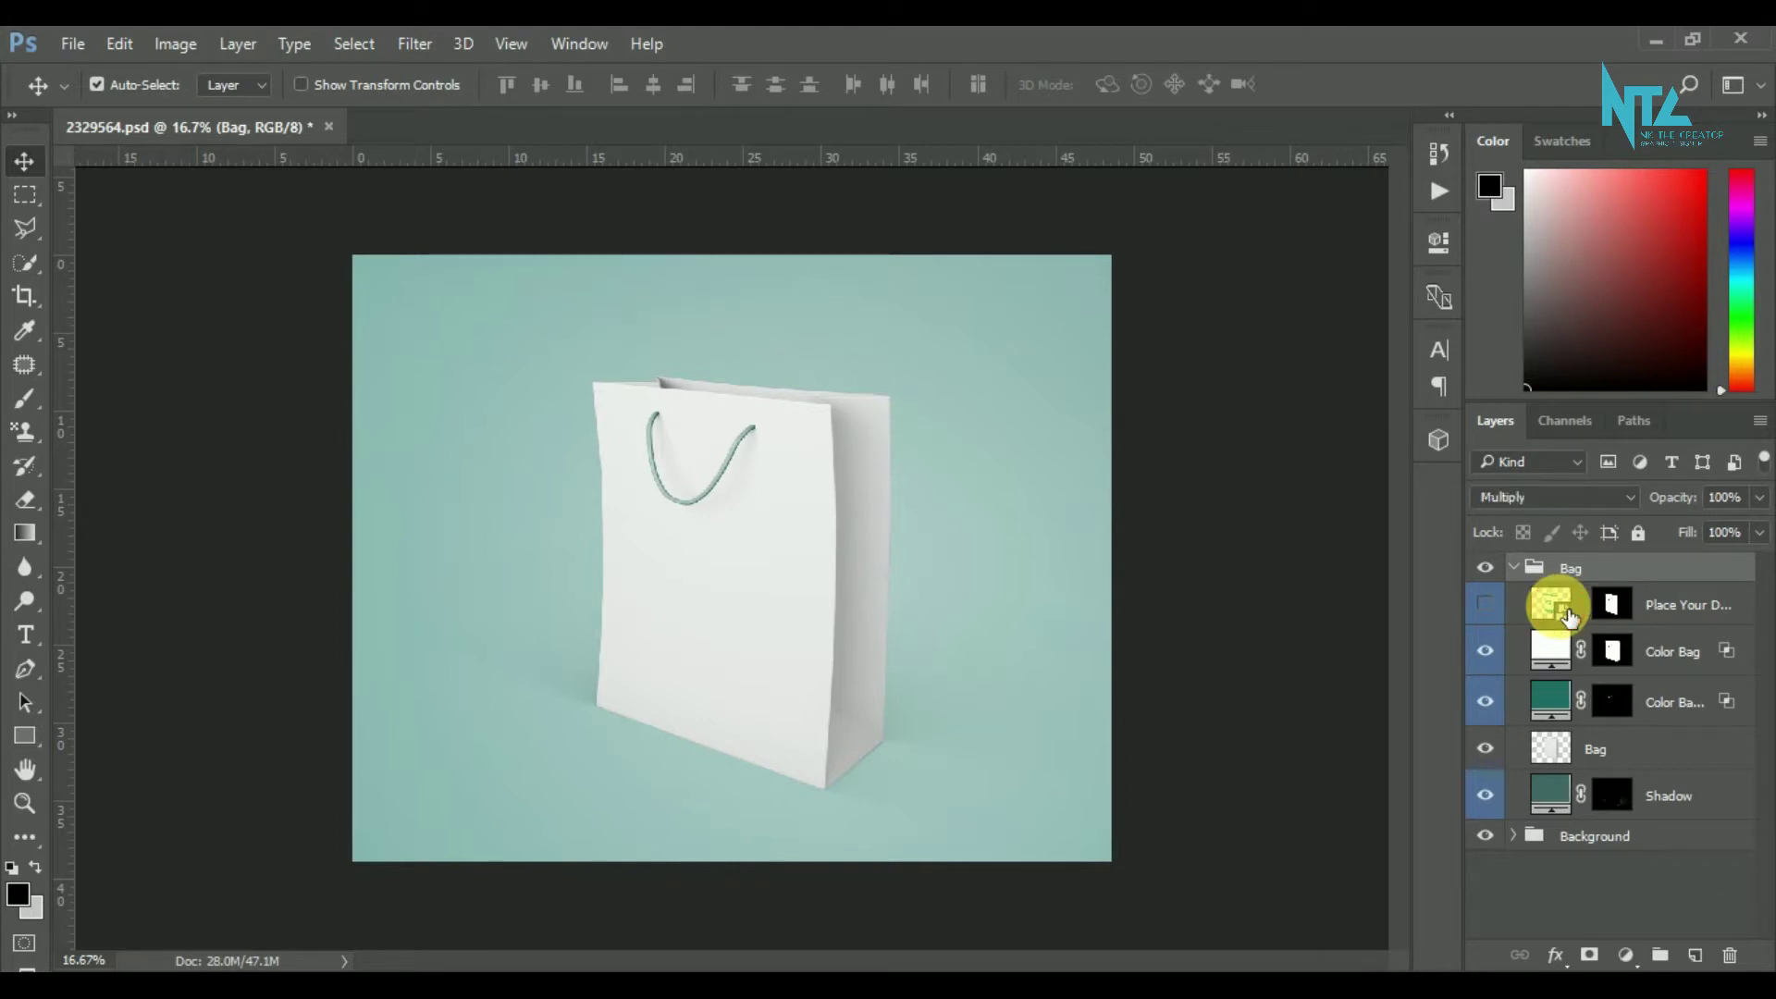
- Open the 'Place Your Design here' smart object from the Layers panel as its own document
double_click(1569, 612)
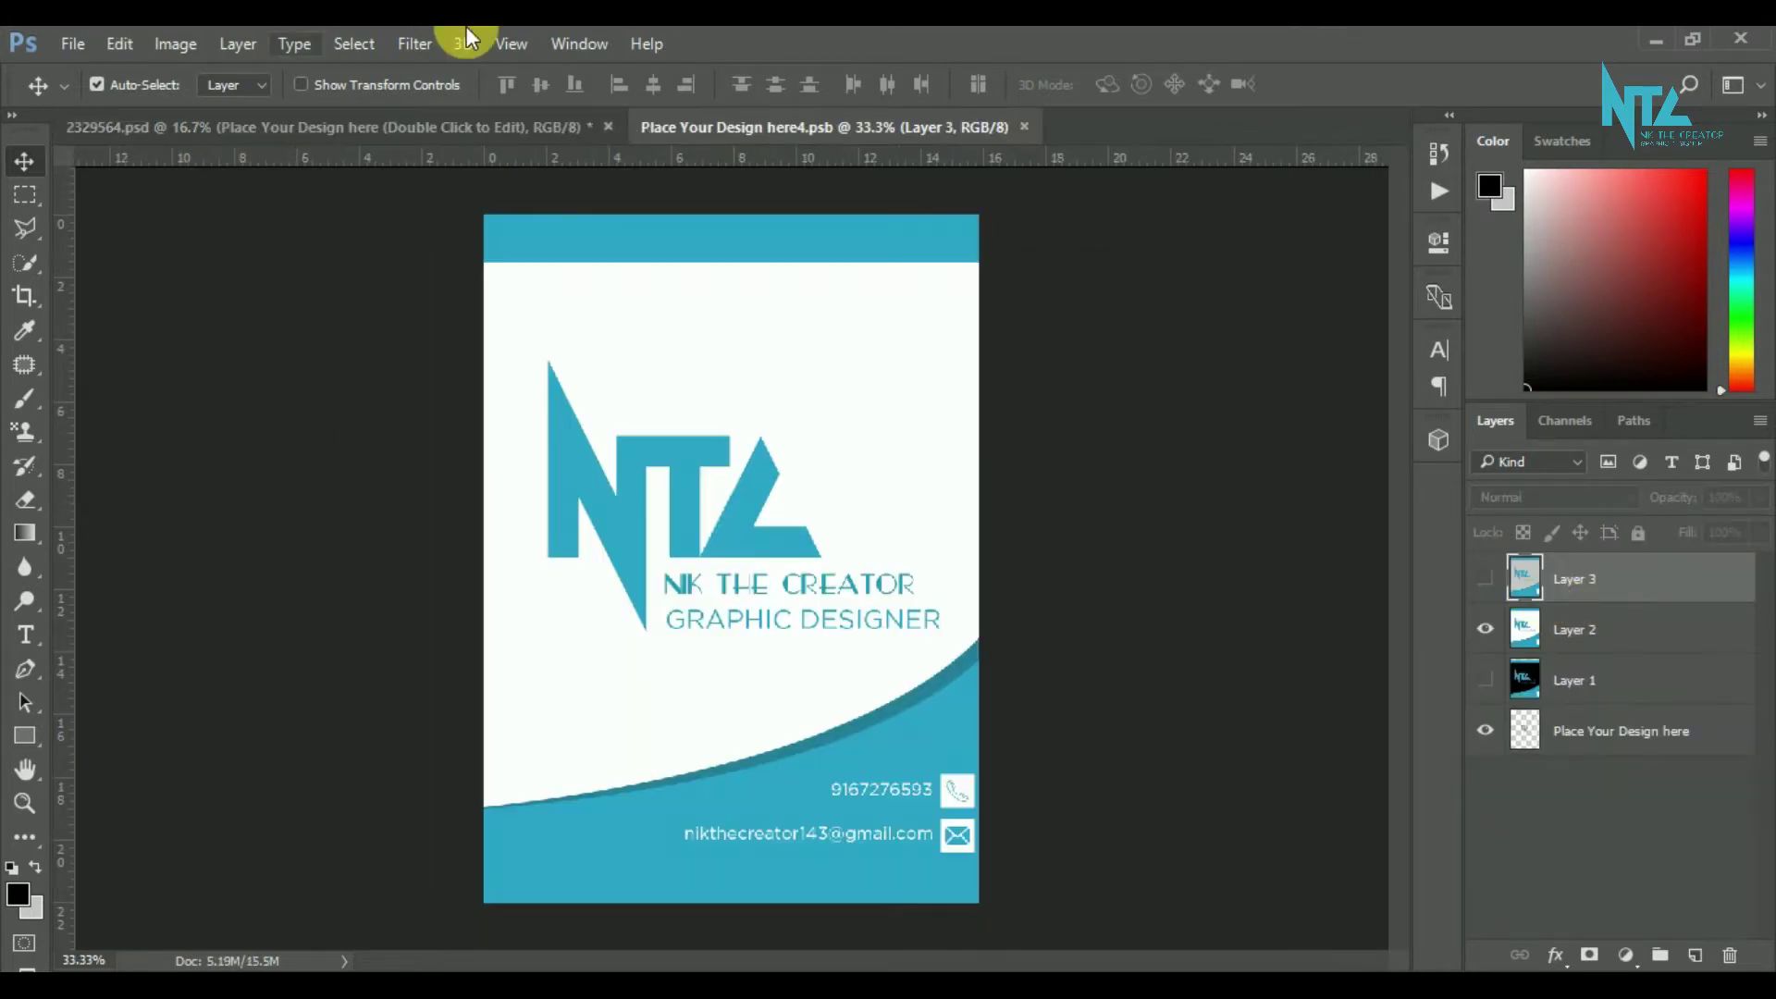
- Hide Layer 2's old card design and fill the 'Place Your Design here' layer with white
left_click(1484, 629)
left_click(1581, 727)
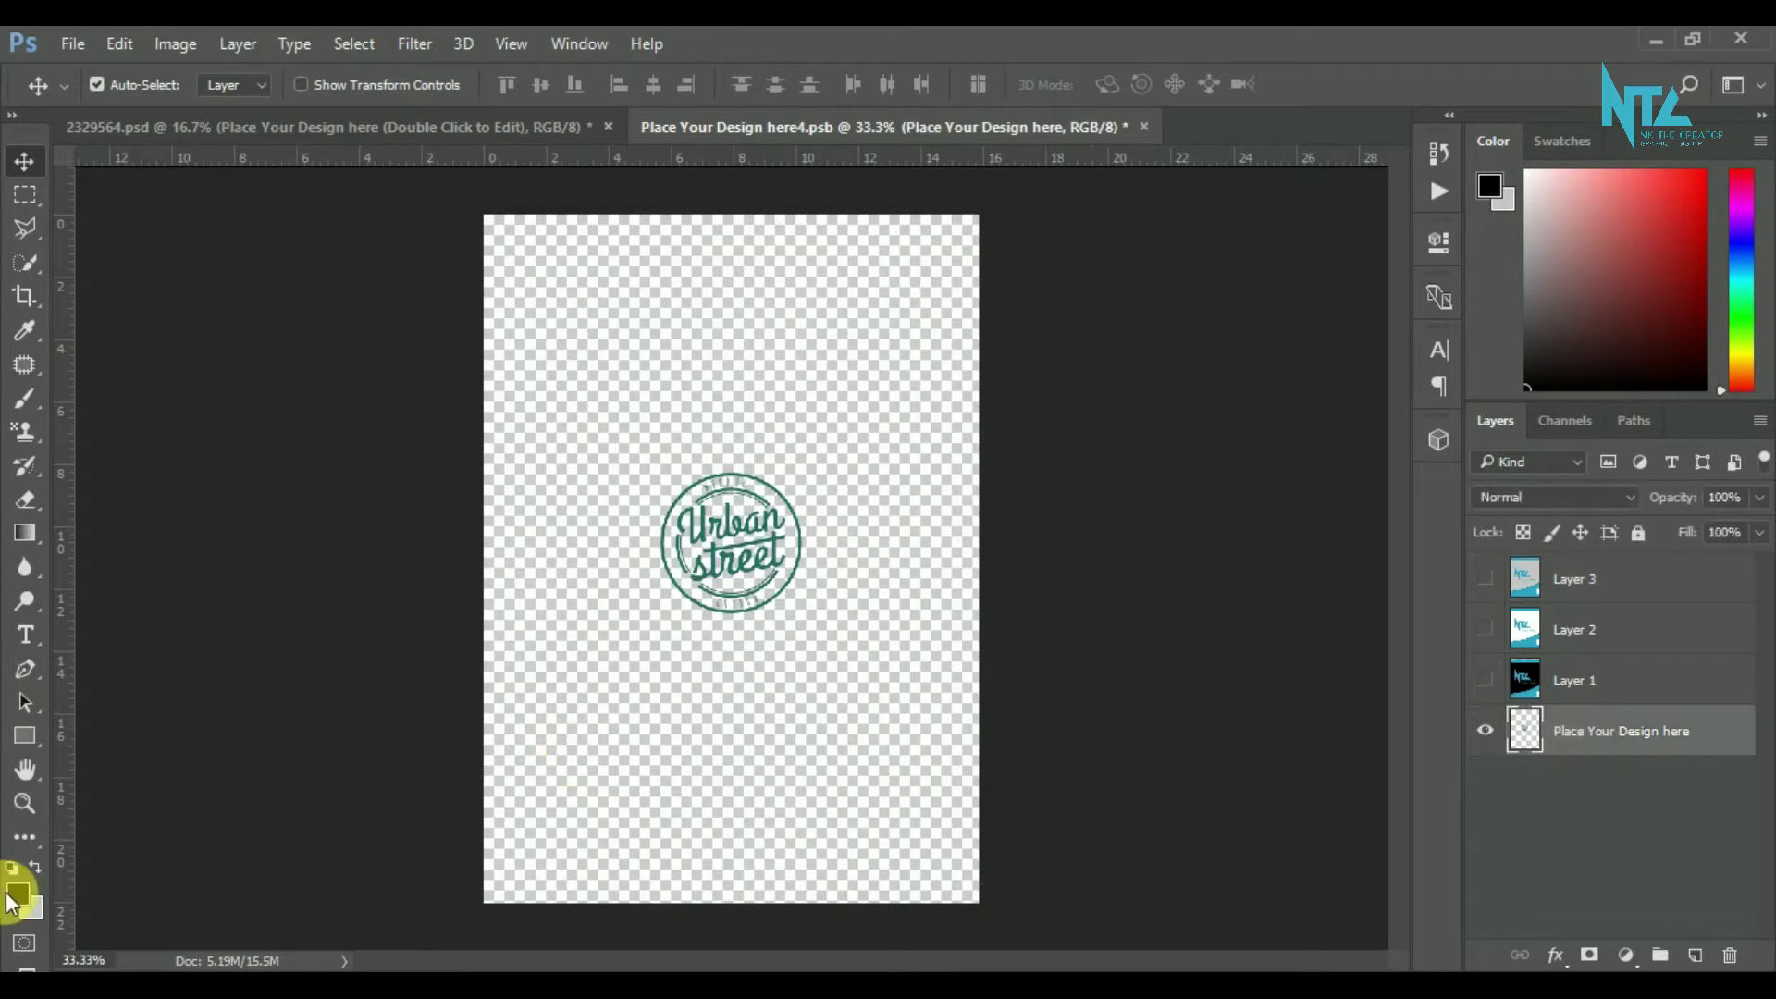
left_click(35, 910)
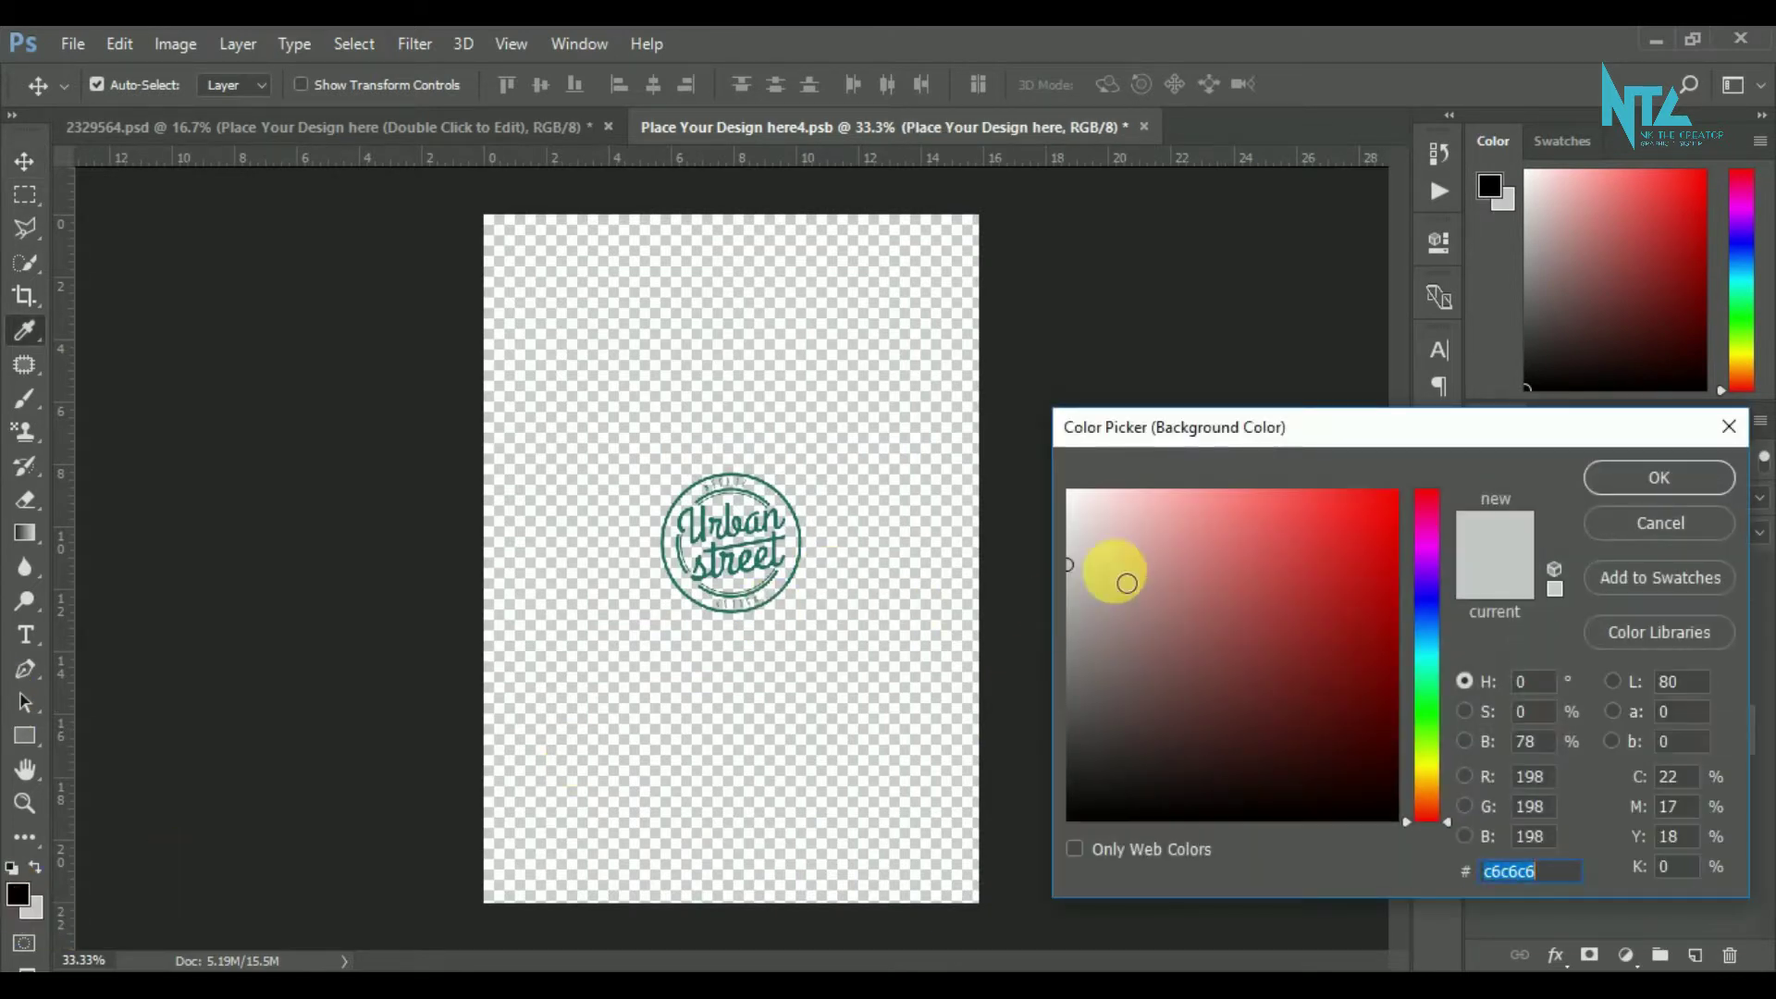
left_click(1605, 476)
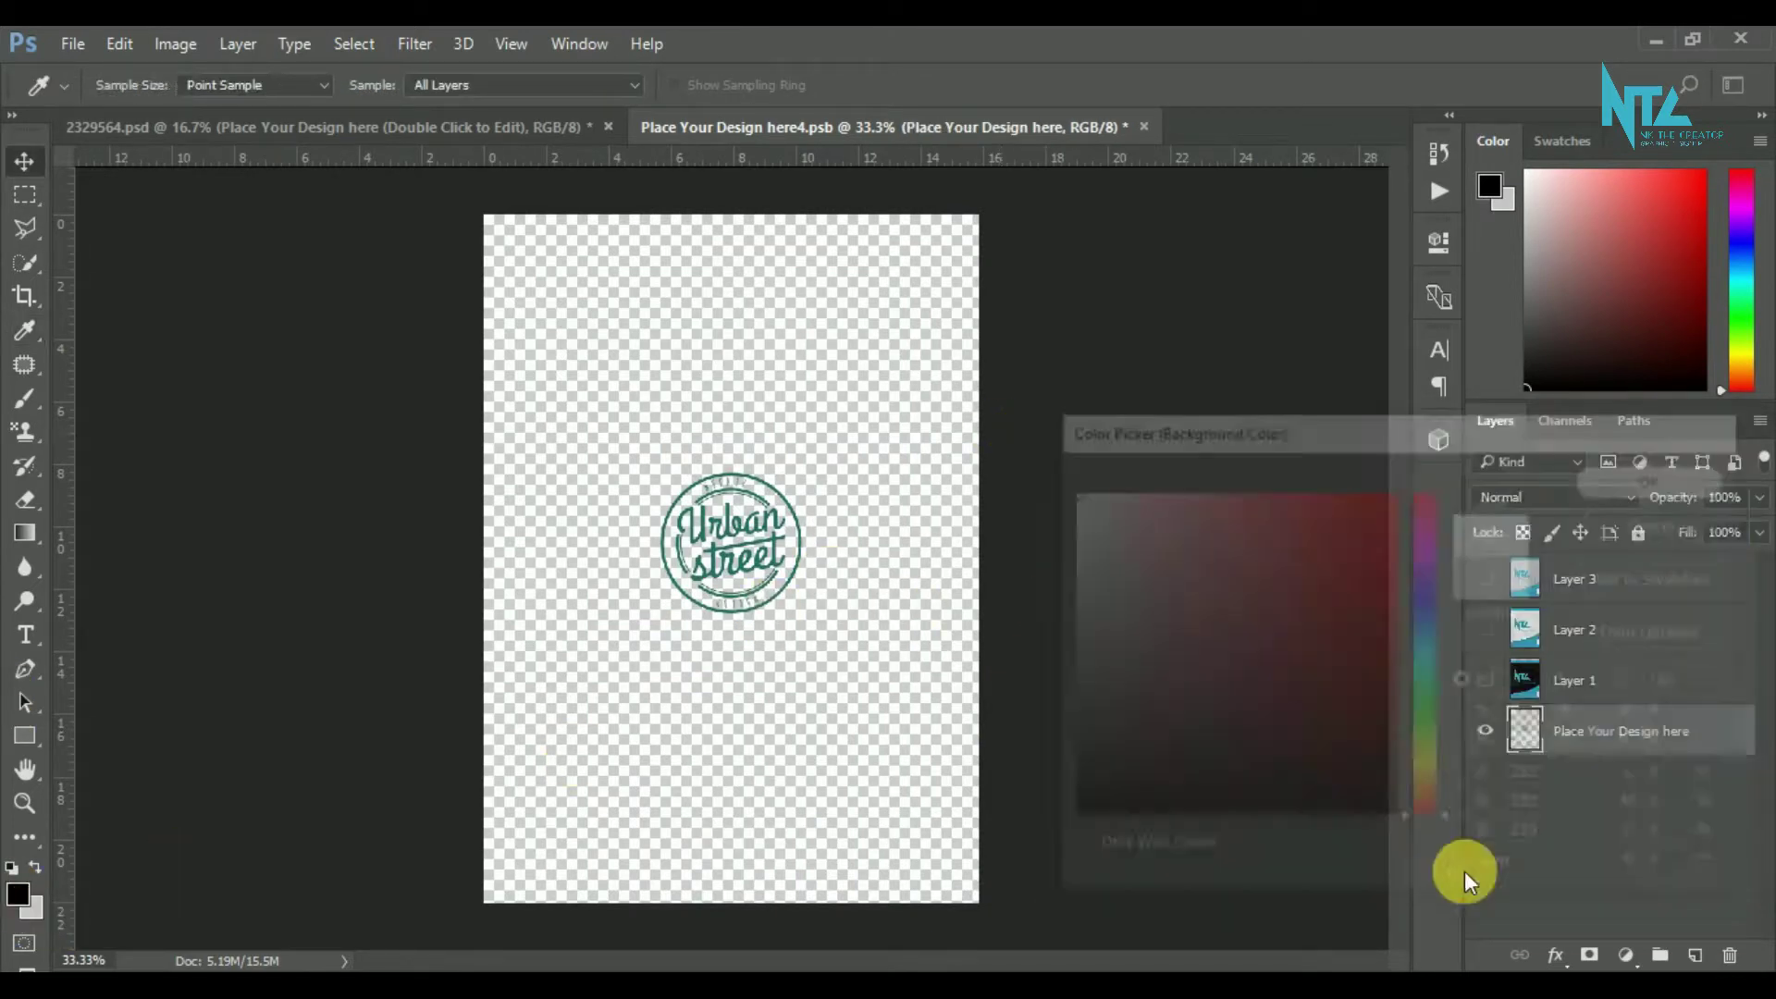
key("ctrl+BackSpace")
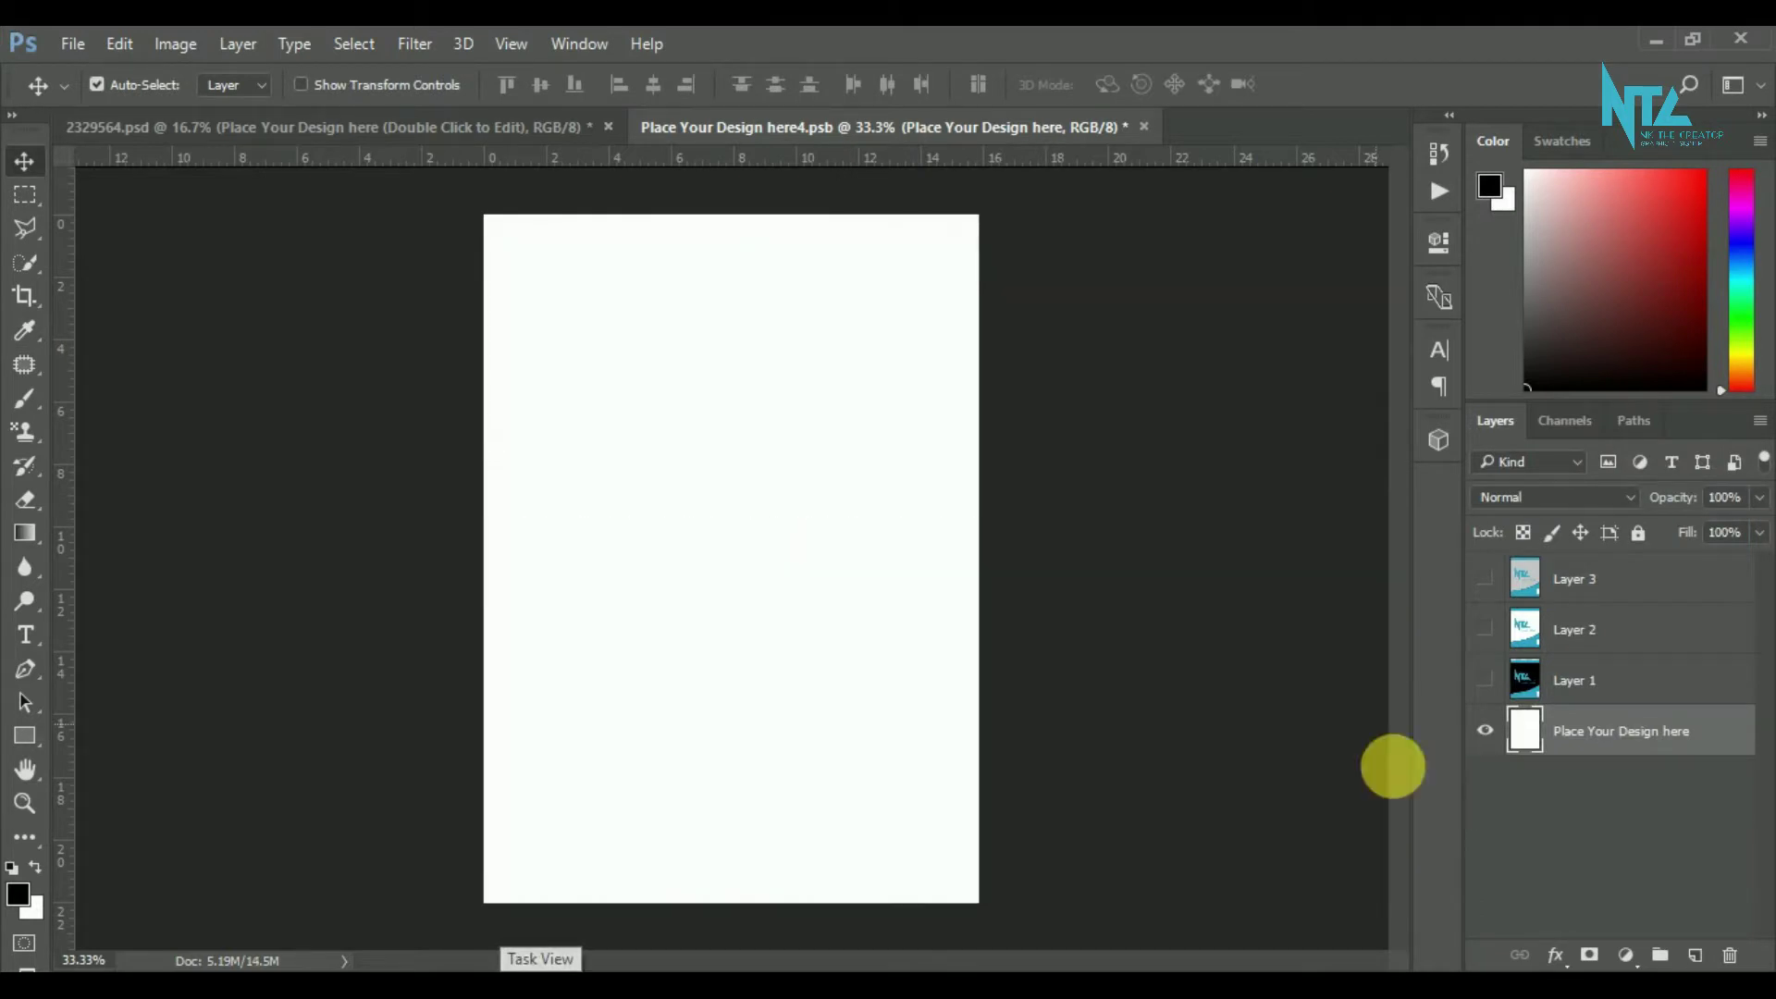
- Open the 'NTC LOGO NEW' image from the MY NTC LOGO folder with Ctrl+O
left_click(84, 44)
key("Escape")
key("ctrl+o")
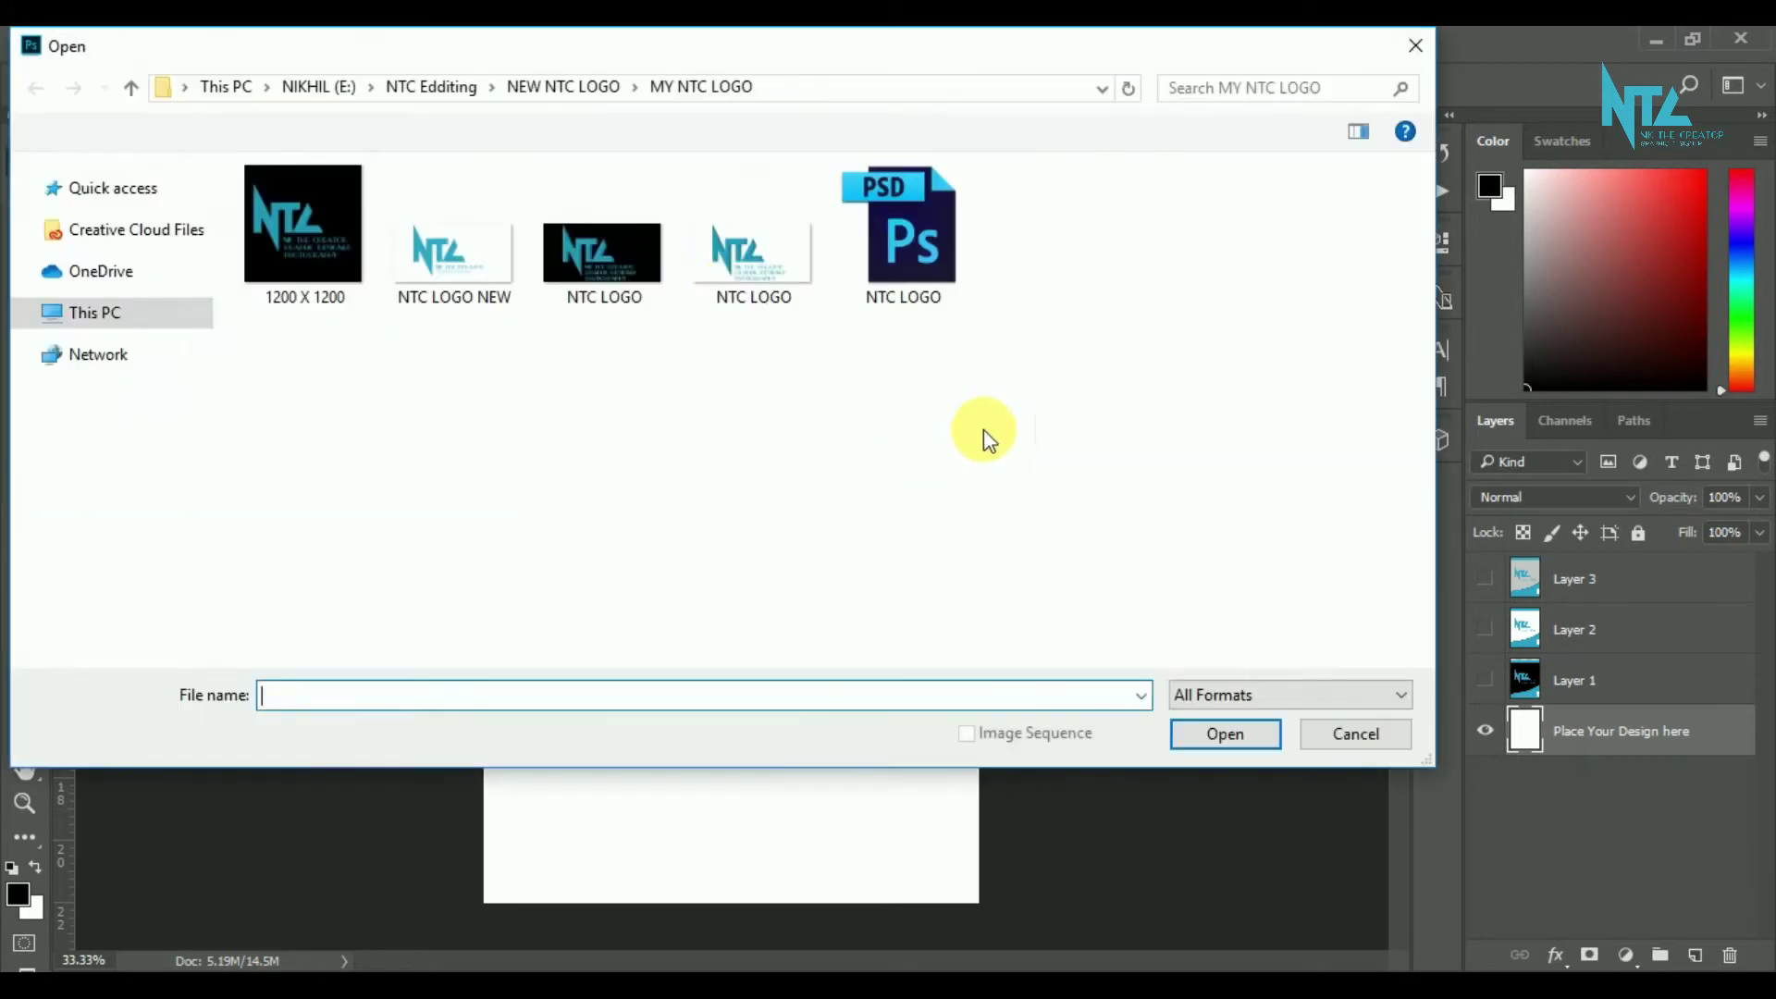
left_click(472, 245)
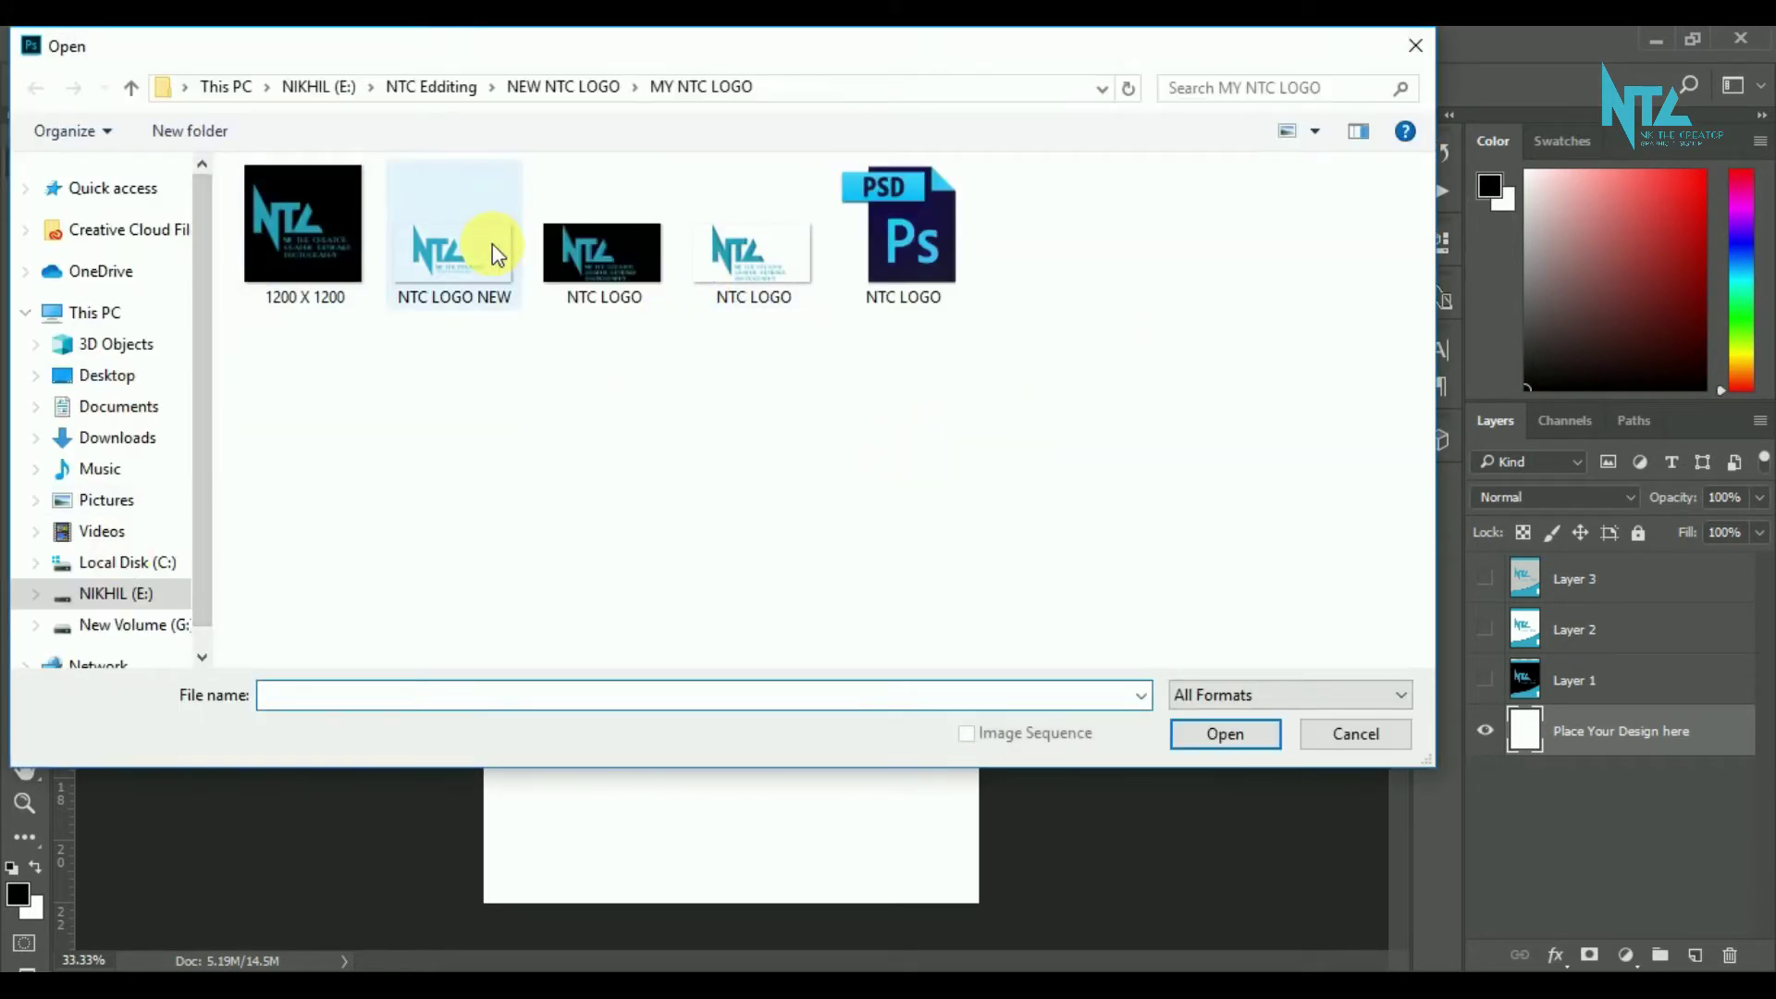
left_click(1239, 738)
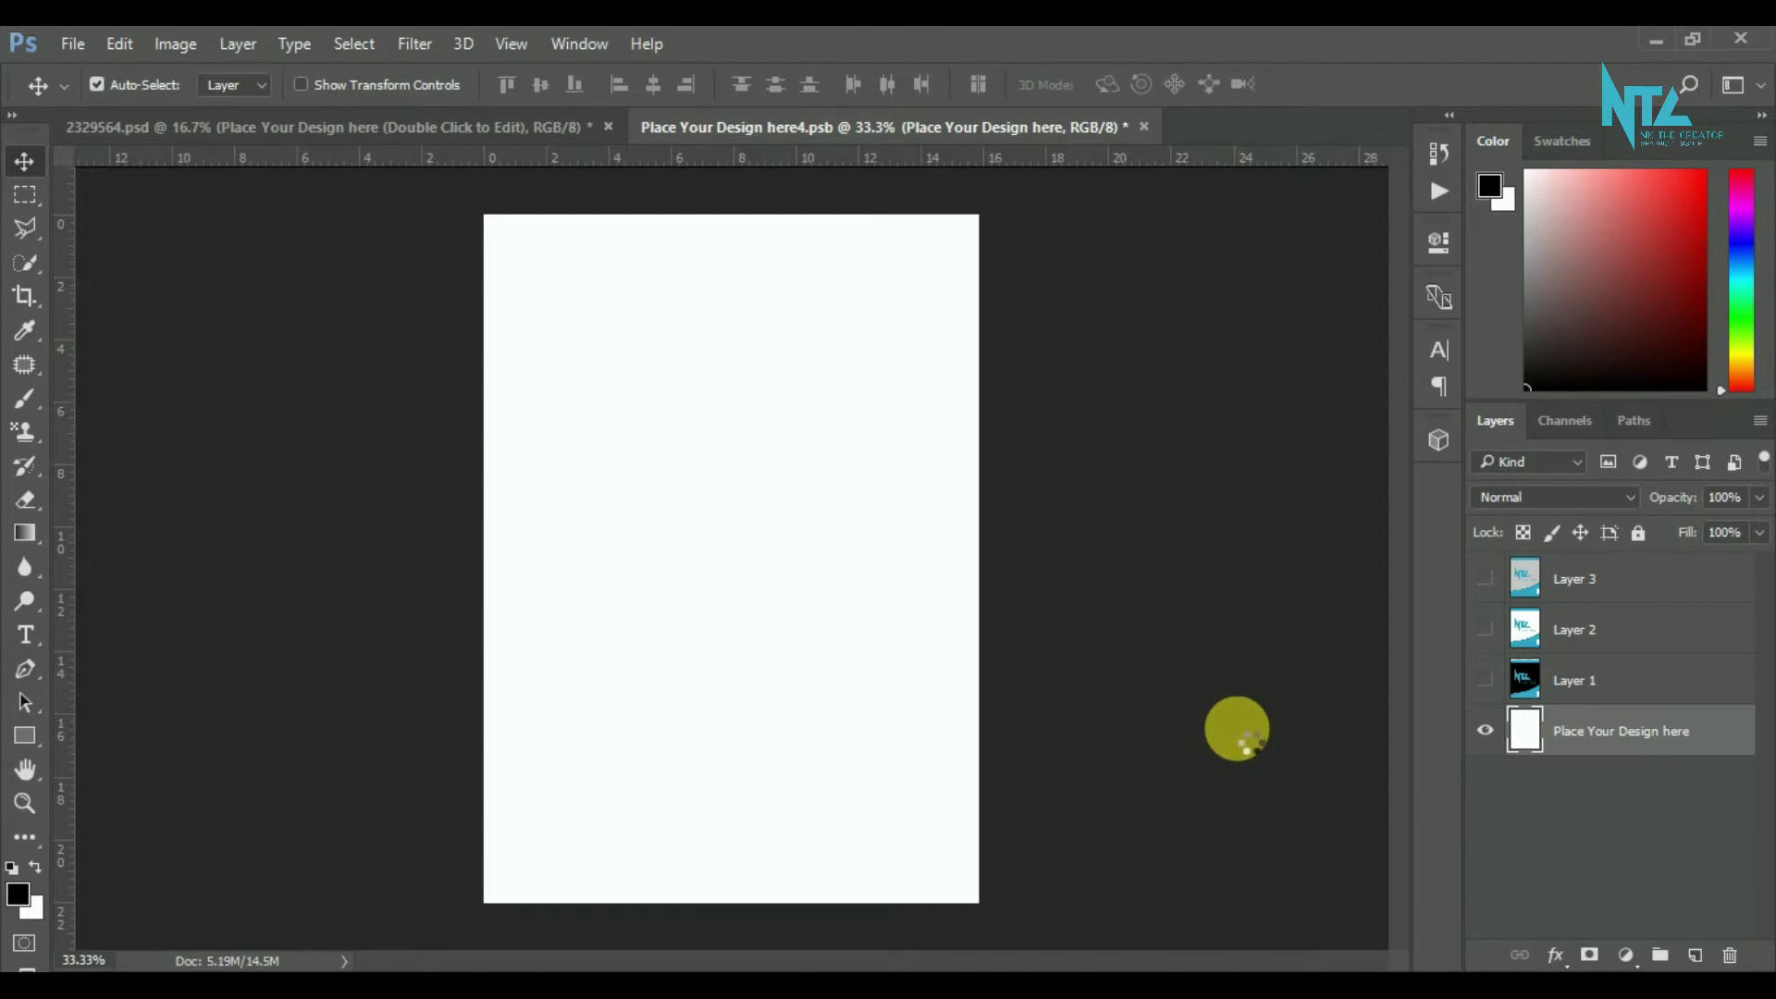
- Drag the NTC logo into the placeholder document and convert Layer 4 to a smart object
left_click_drag(702, 564, 782, 148)
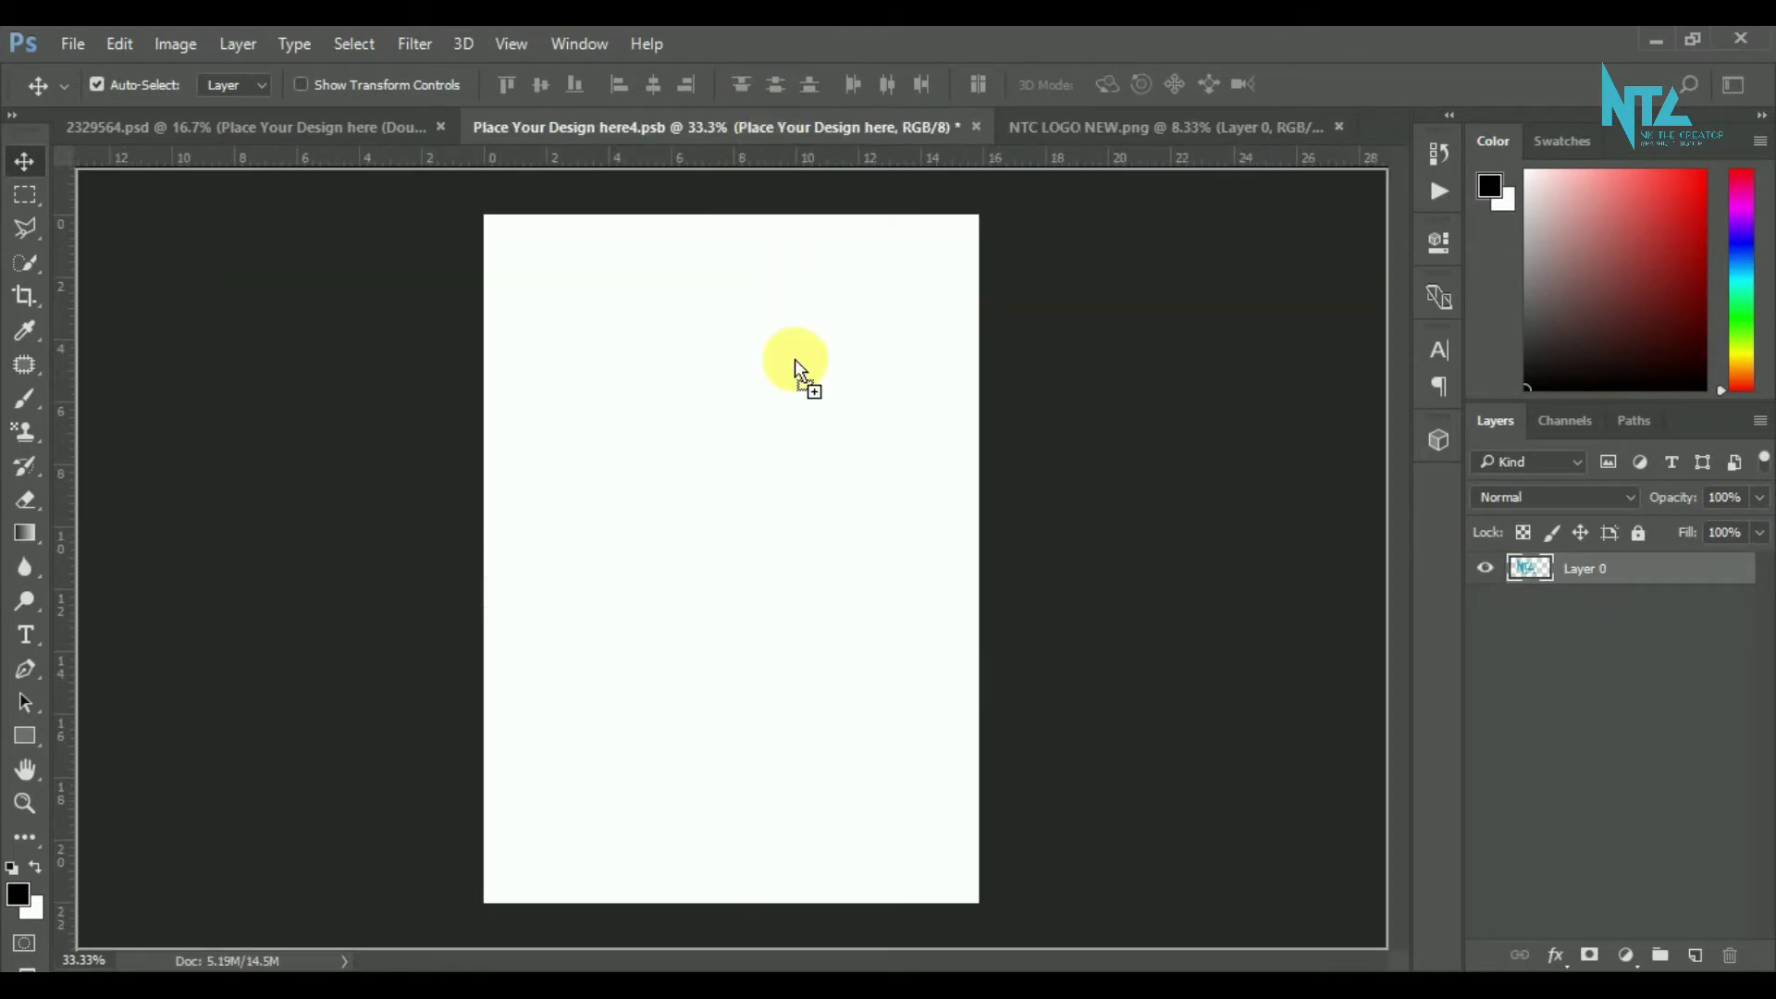
left_click_drag(786, 152, 833, 518)
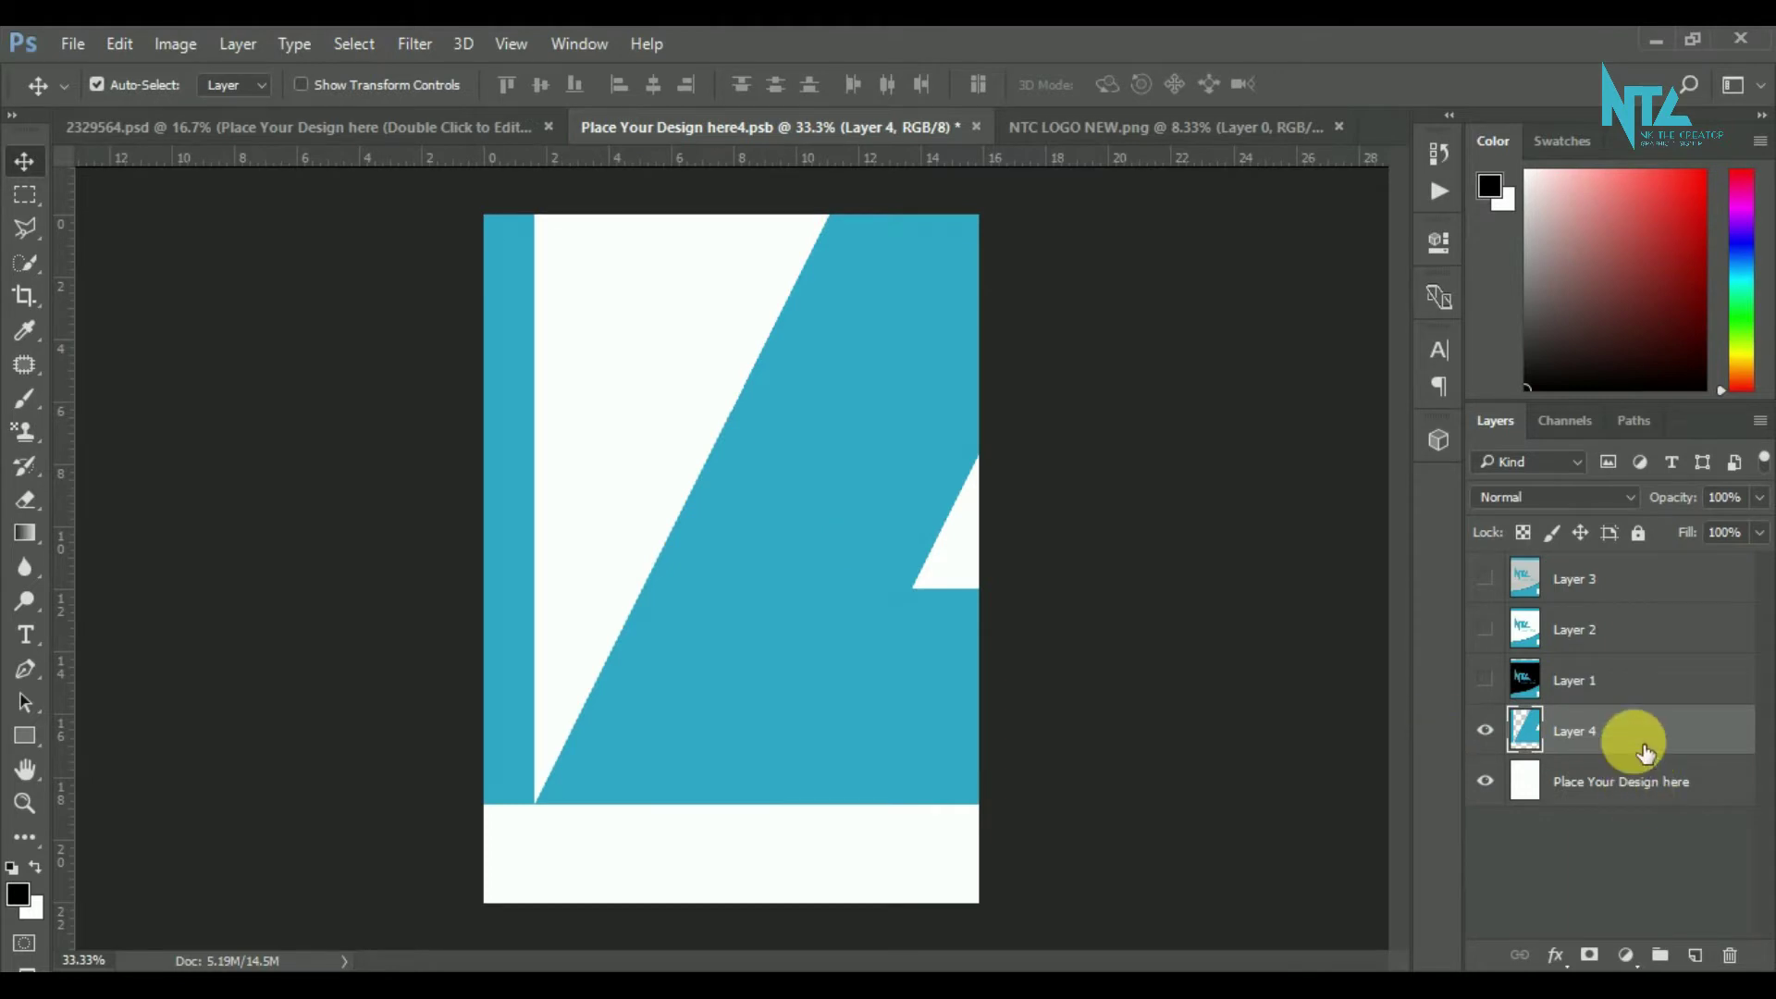
right_click(1642, 754)
left_click(1244, 479)
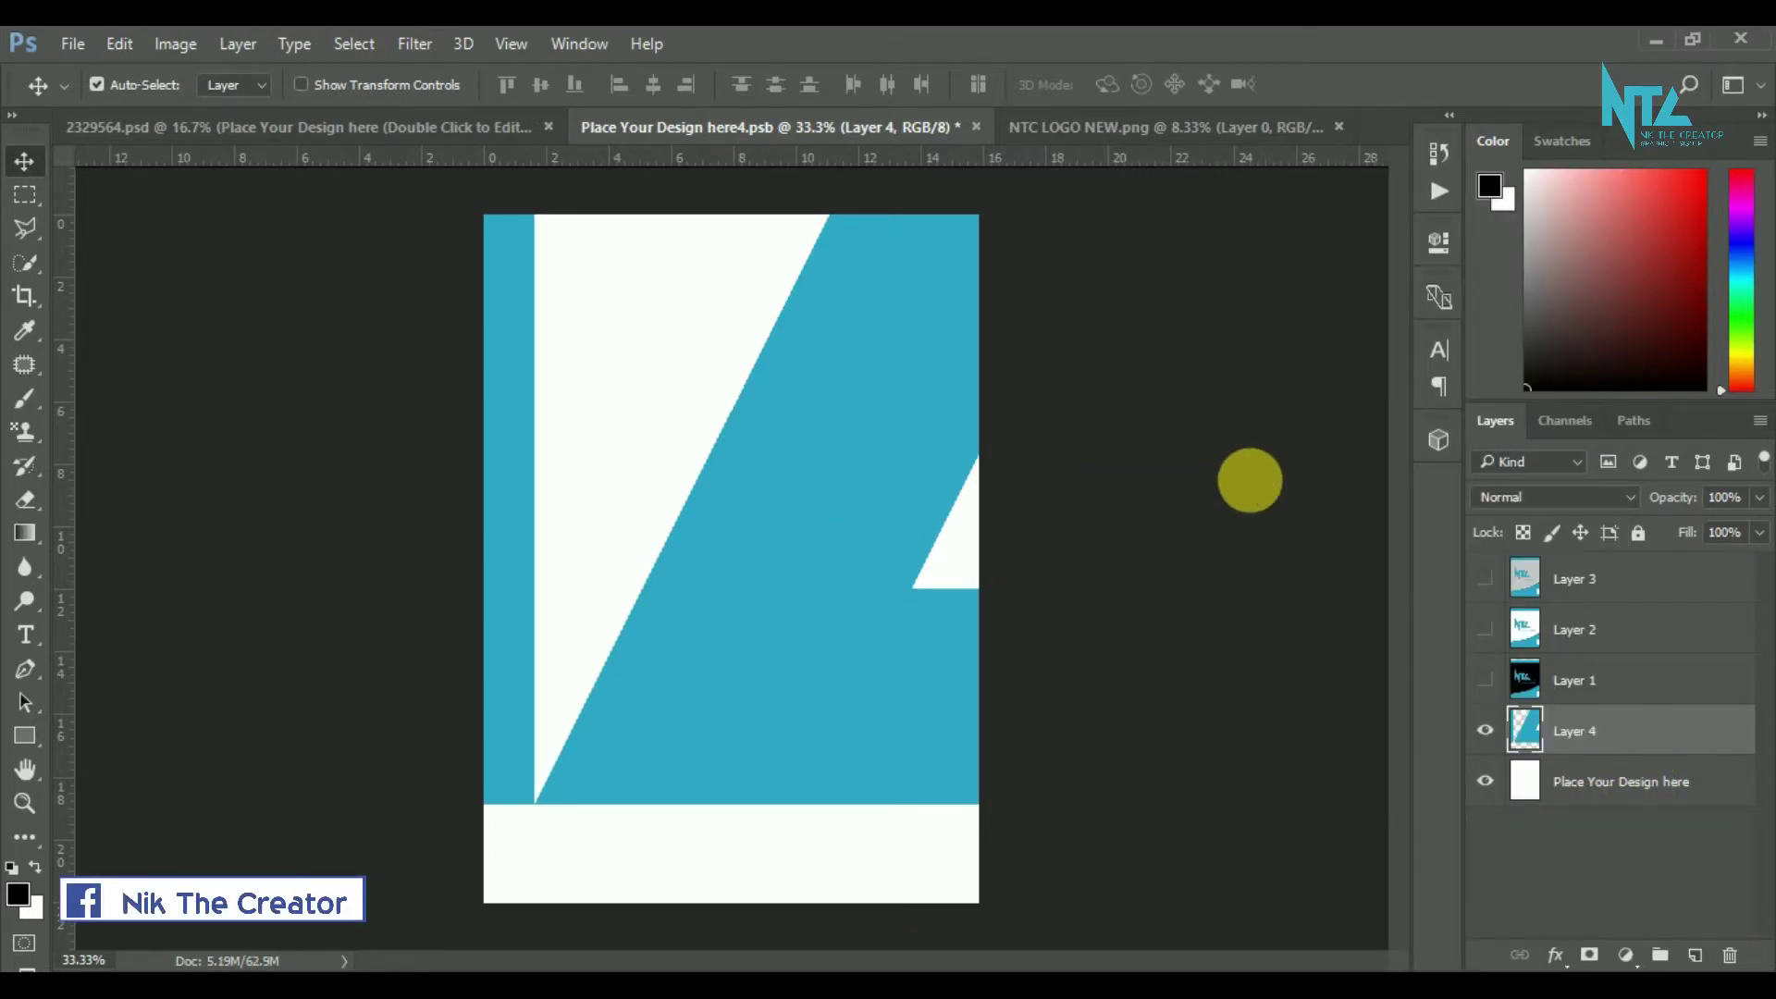
- Scale the logo proportionally down to about 16% and commit the transform
key("ctrl+t")
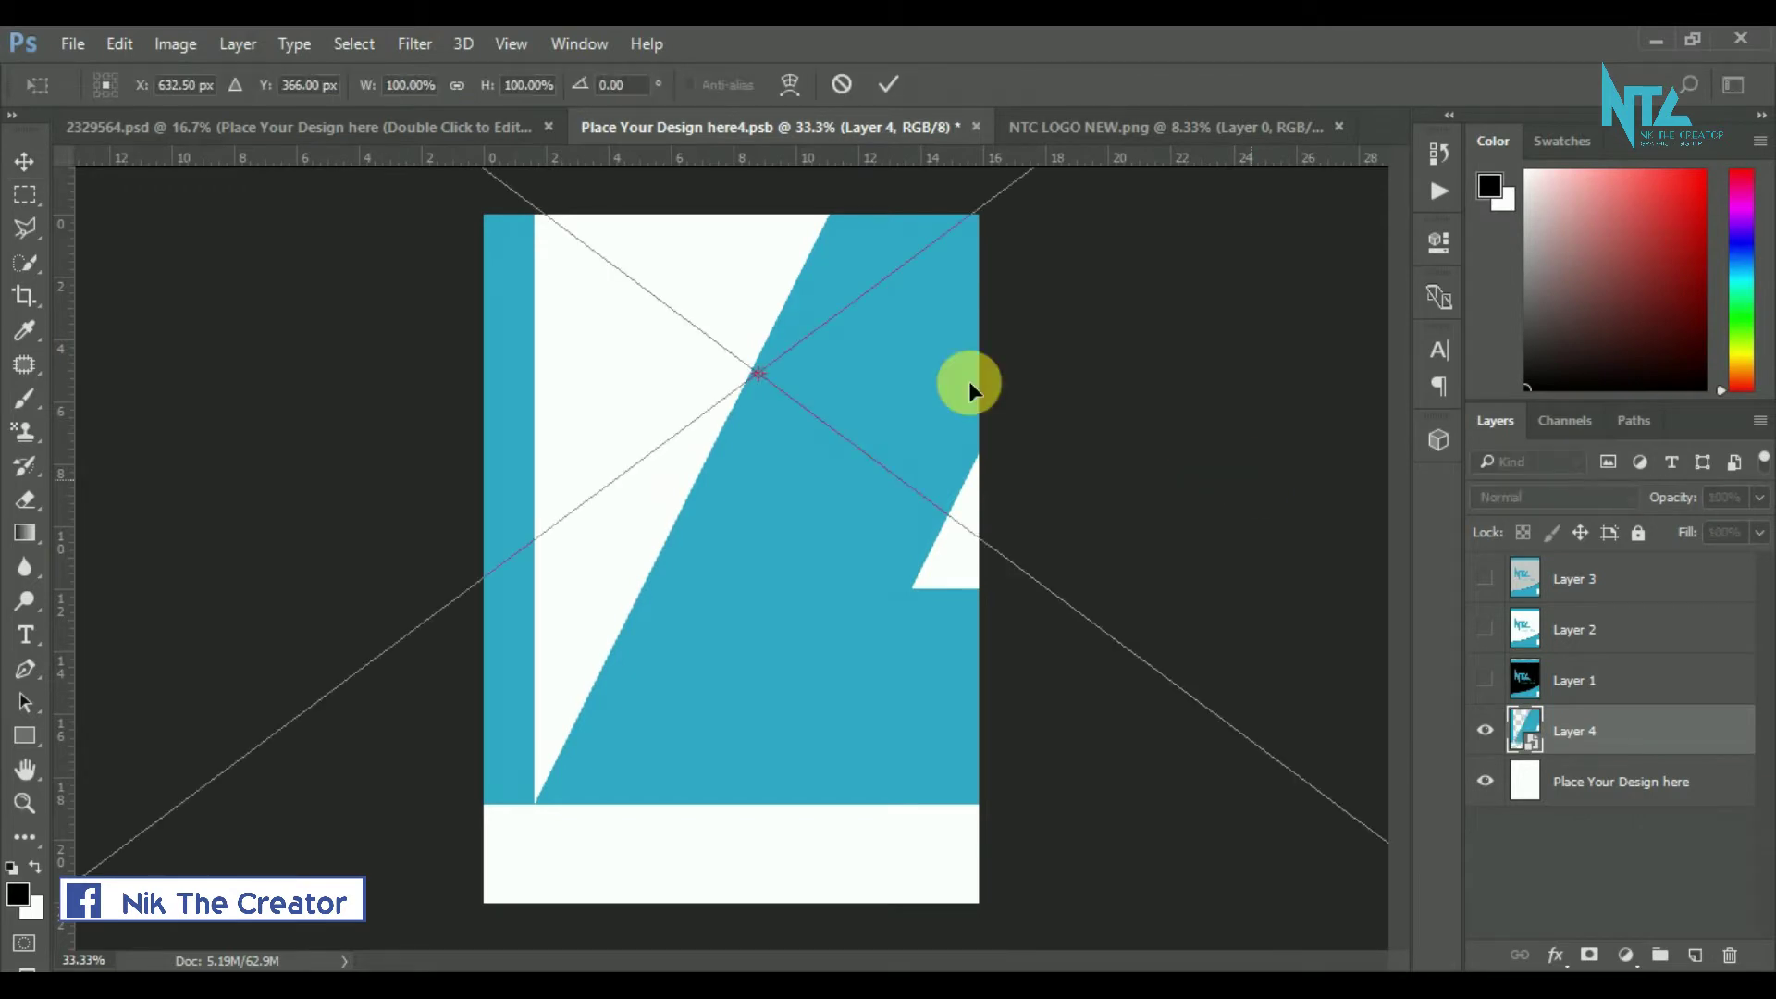
key("ctrl+minus")
key("ctrl+minus")
key("ctrl+minus")
key("ctrl+minus")
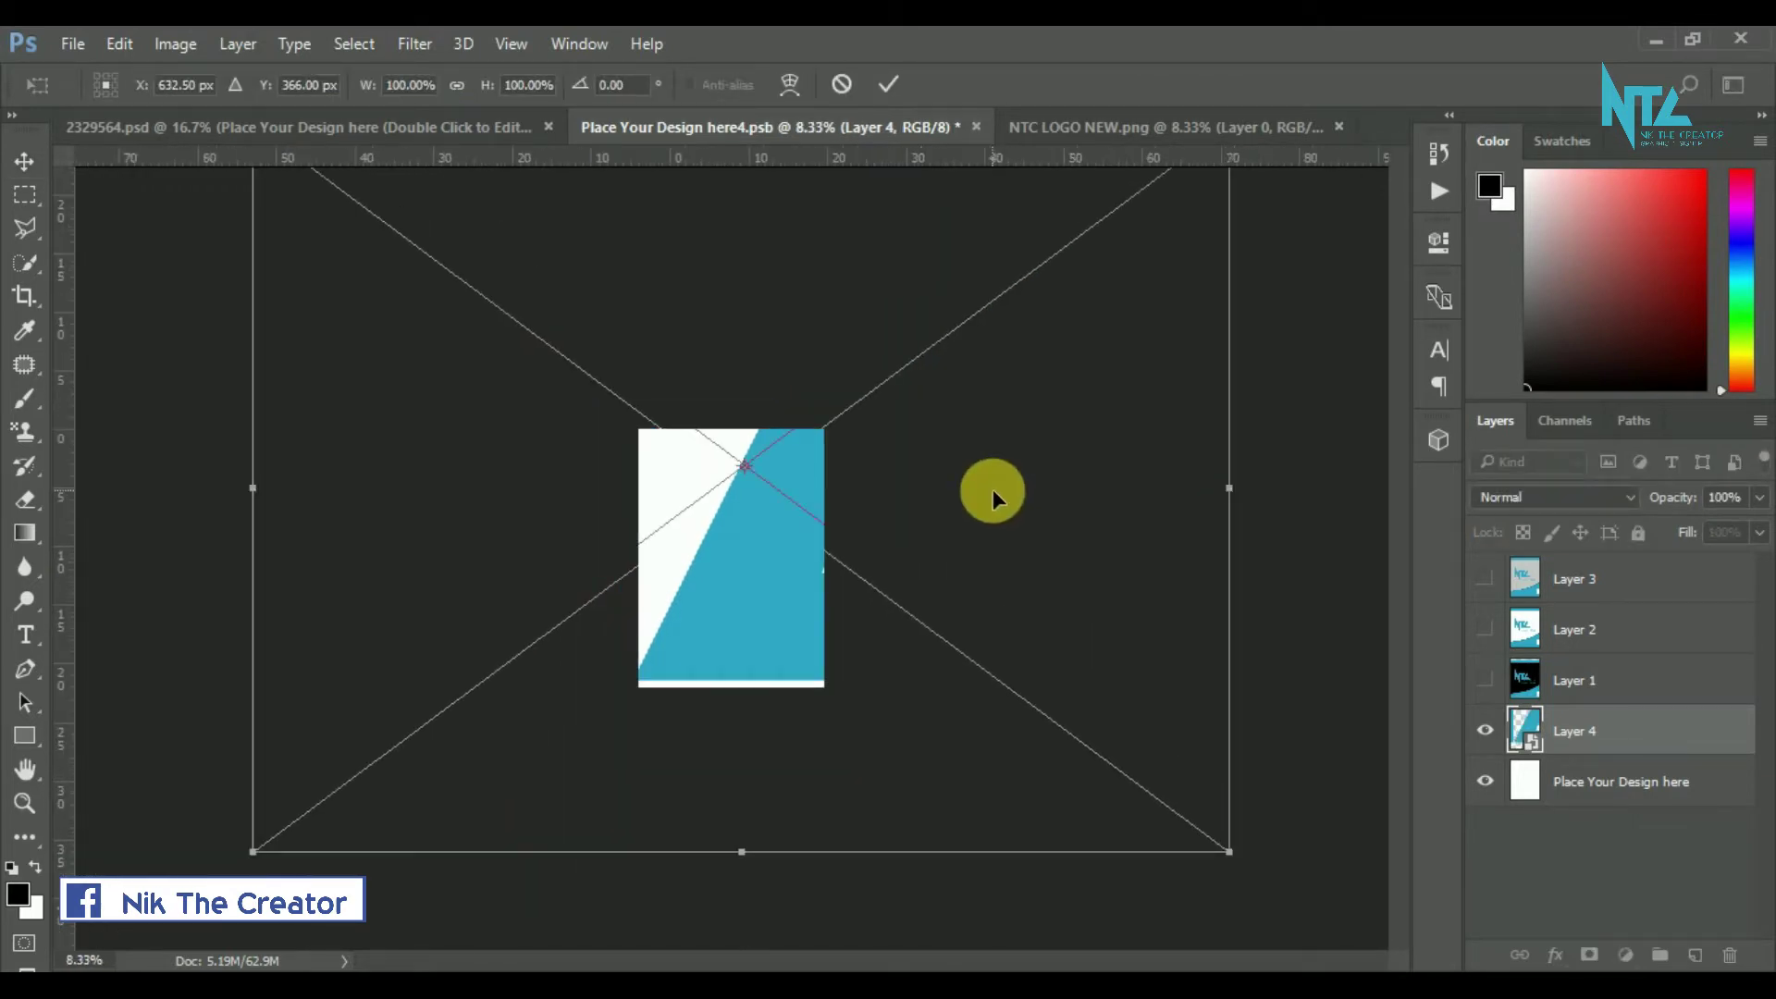
key("ctrl+minus")
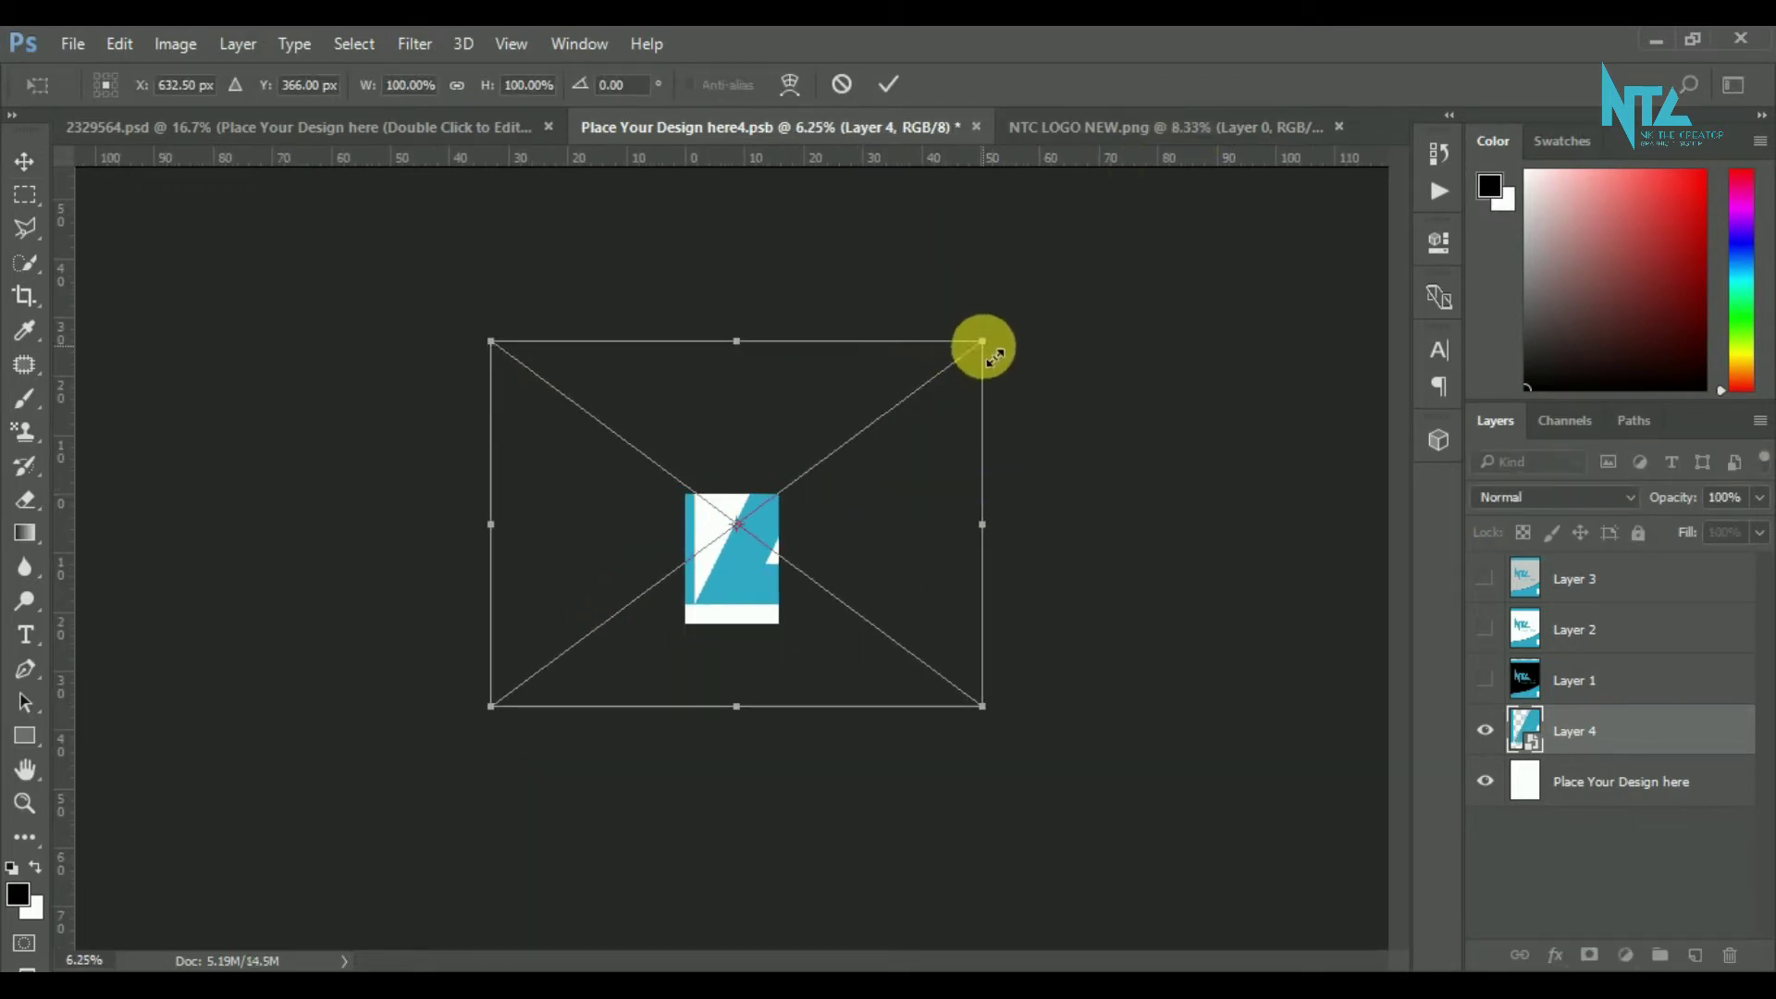
mouse_move(980, 342)
left_mouse_down()
mouse_move(737, 490)
mouse_move(623, 606)
left_mouse_up()
mouse_move(730, 565)
left_mouse_down()
mouse_move(767, 546)
mouse_move(735, 552)
mouse_move(740, 570)
left_mouse_up()
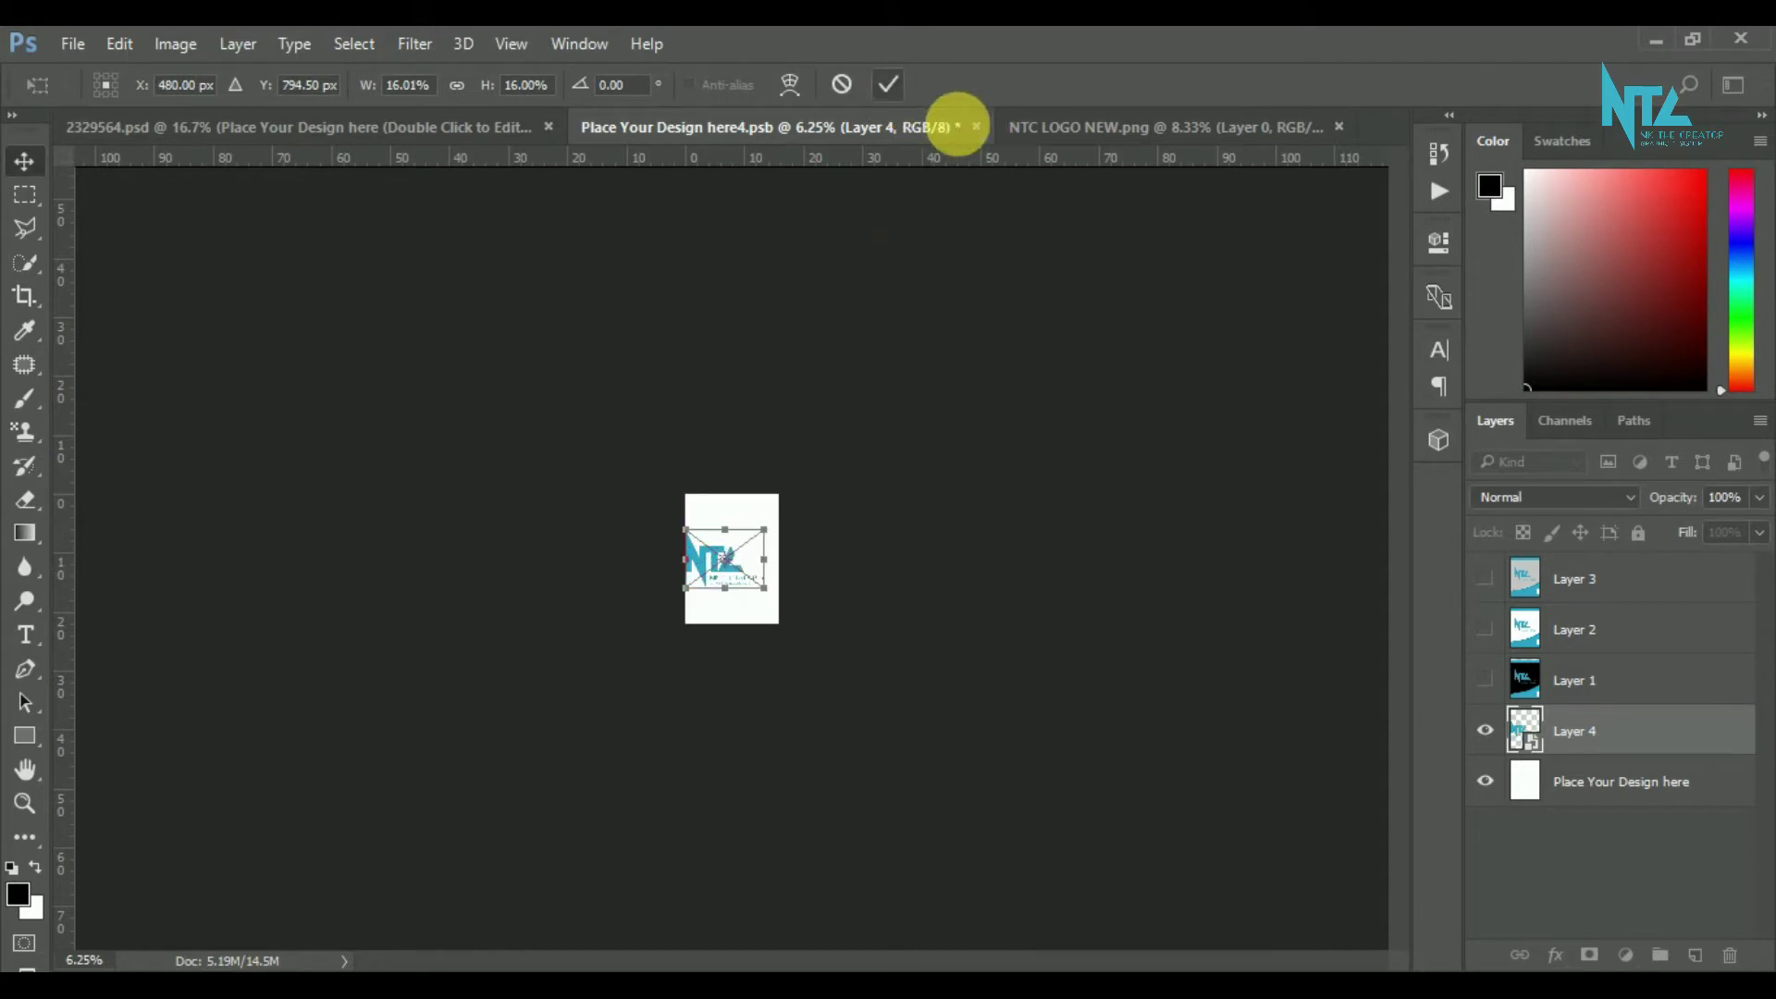
key("Return")
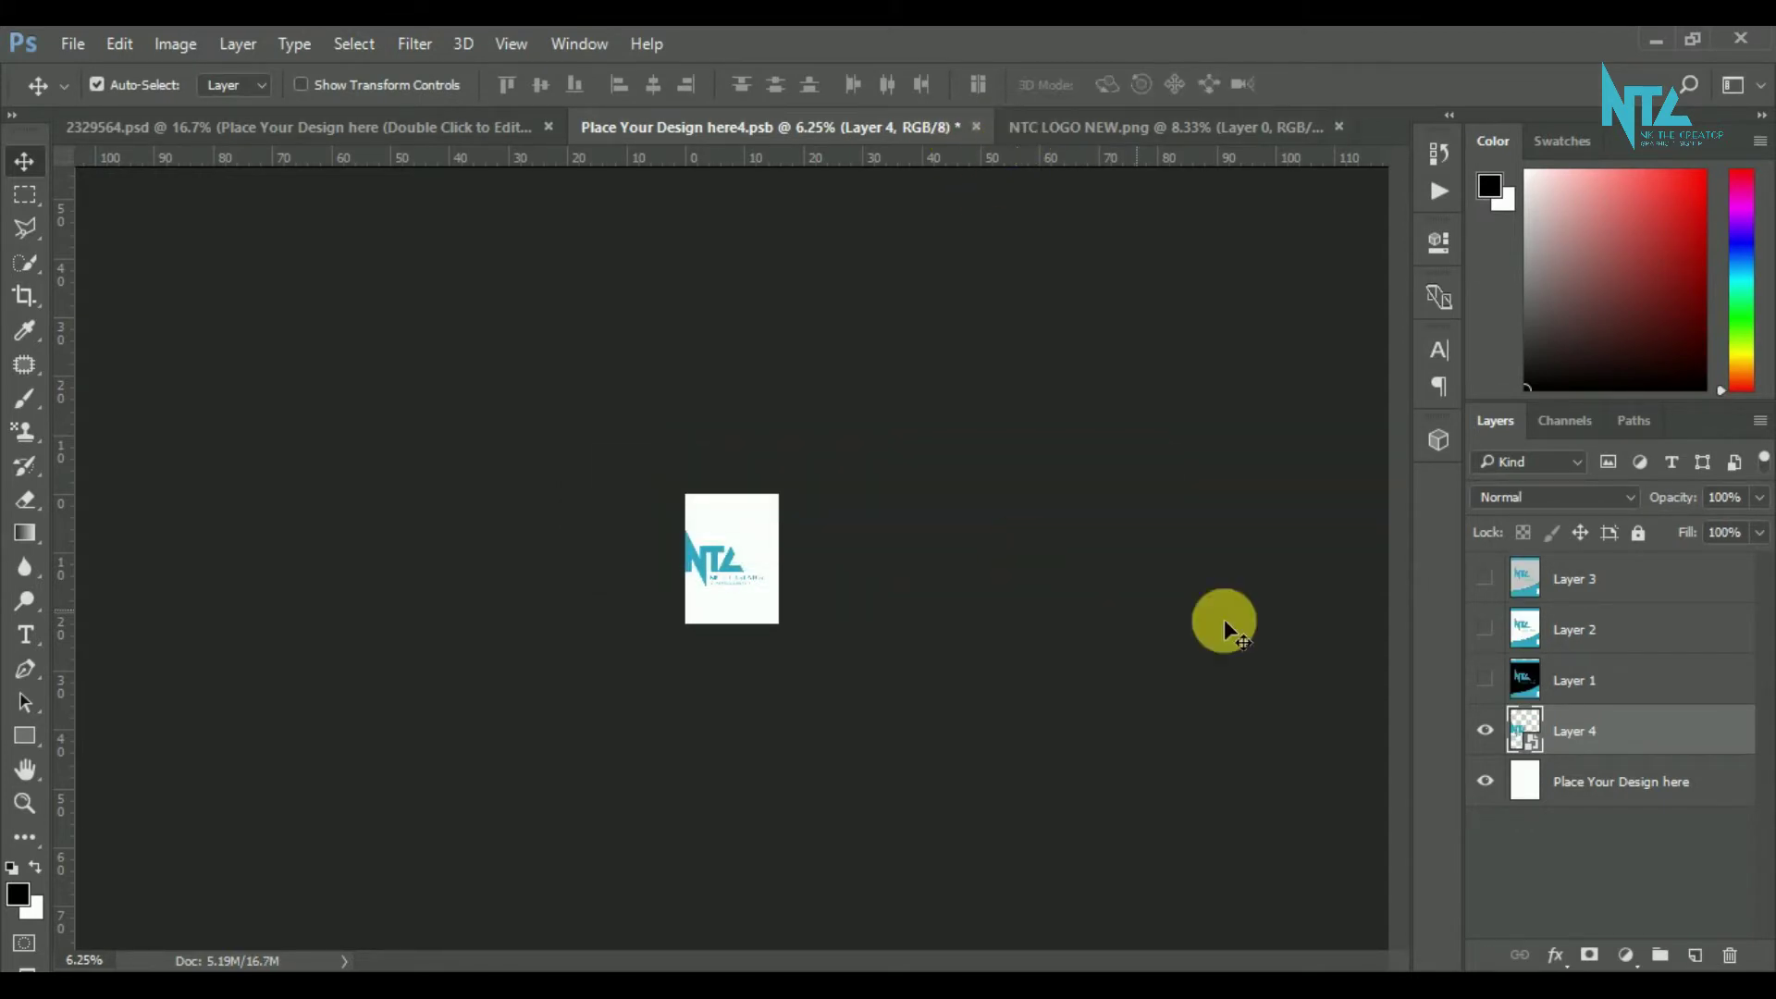
- Delete the unused Layer 1
left_click(1542, 686)
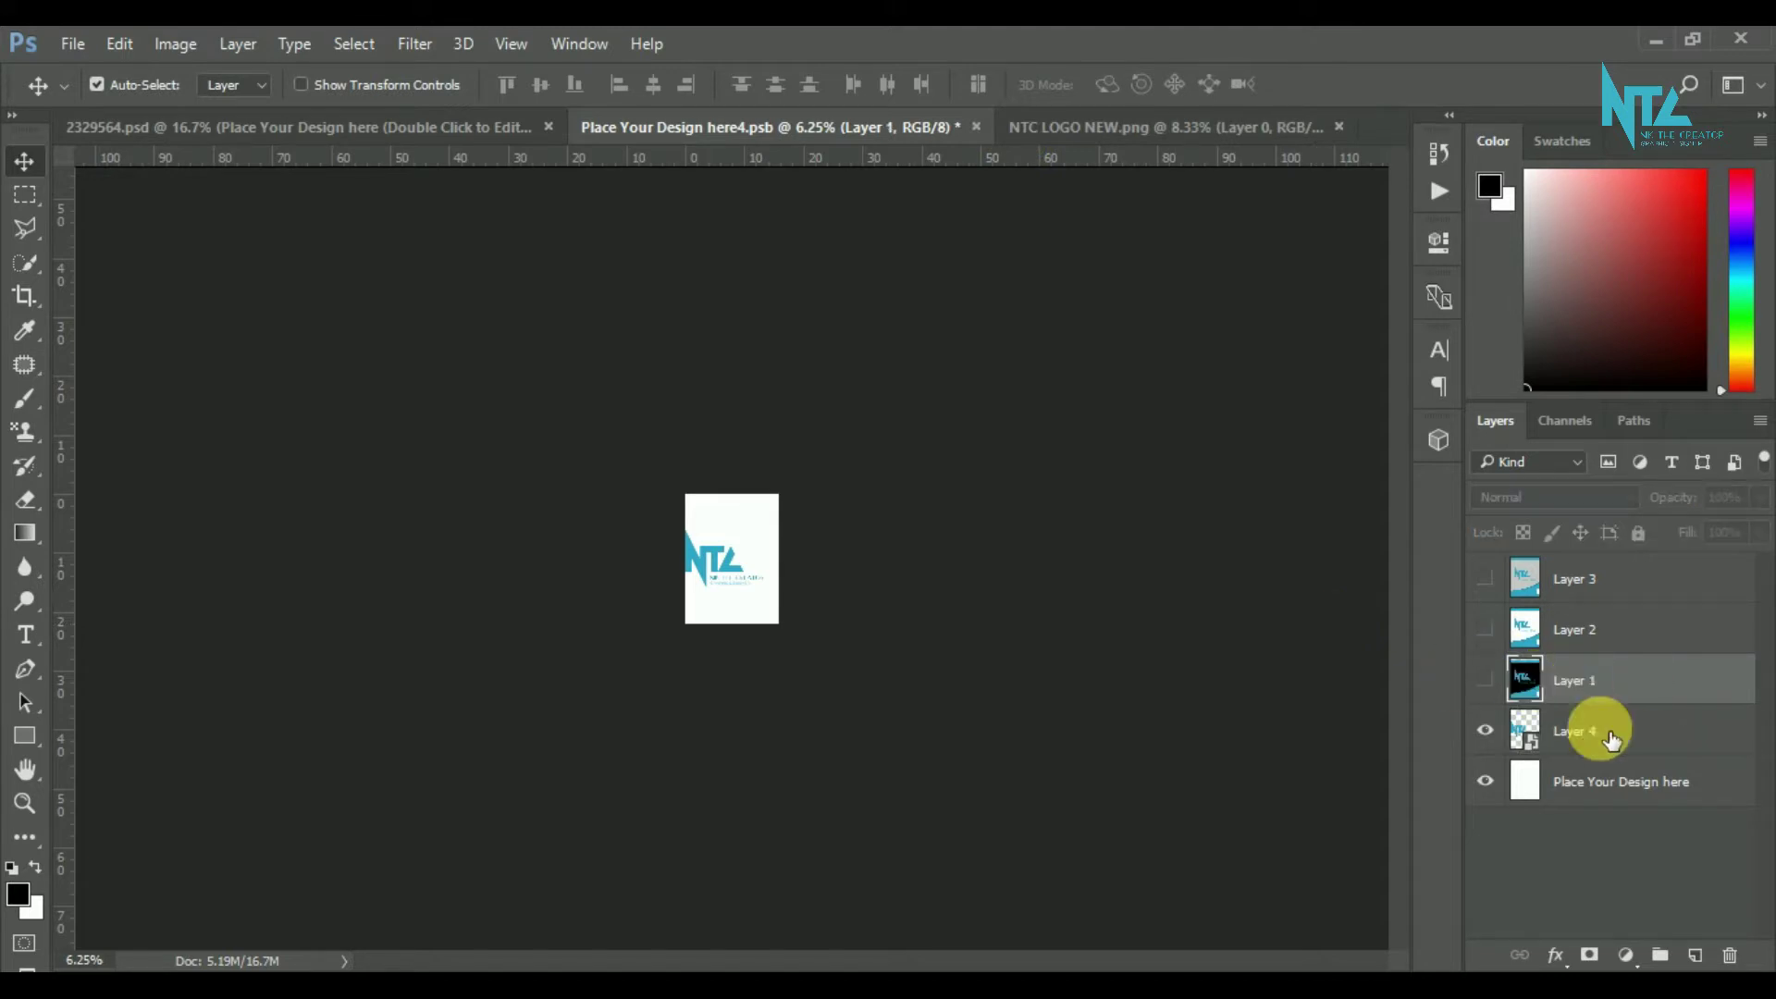
left_click(1730, 955)
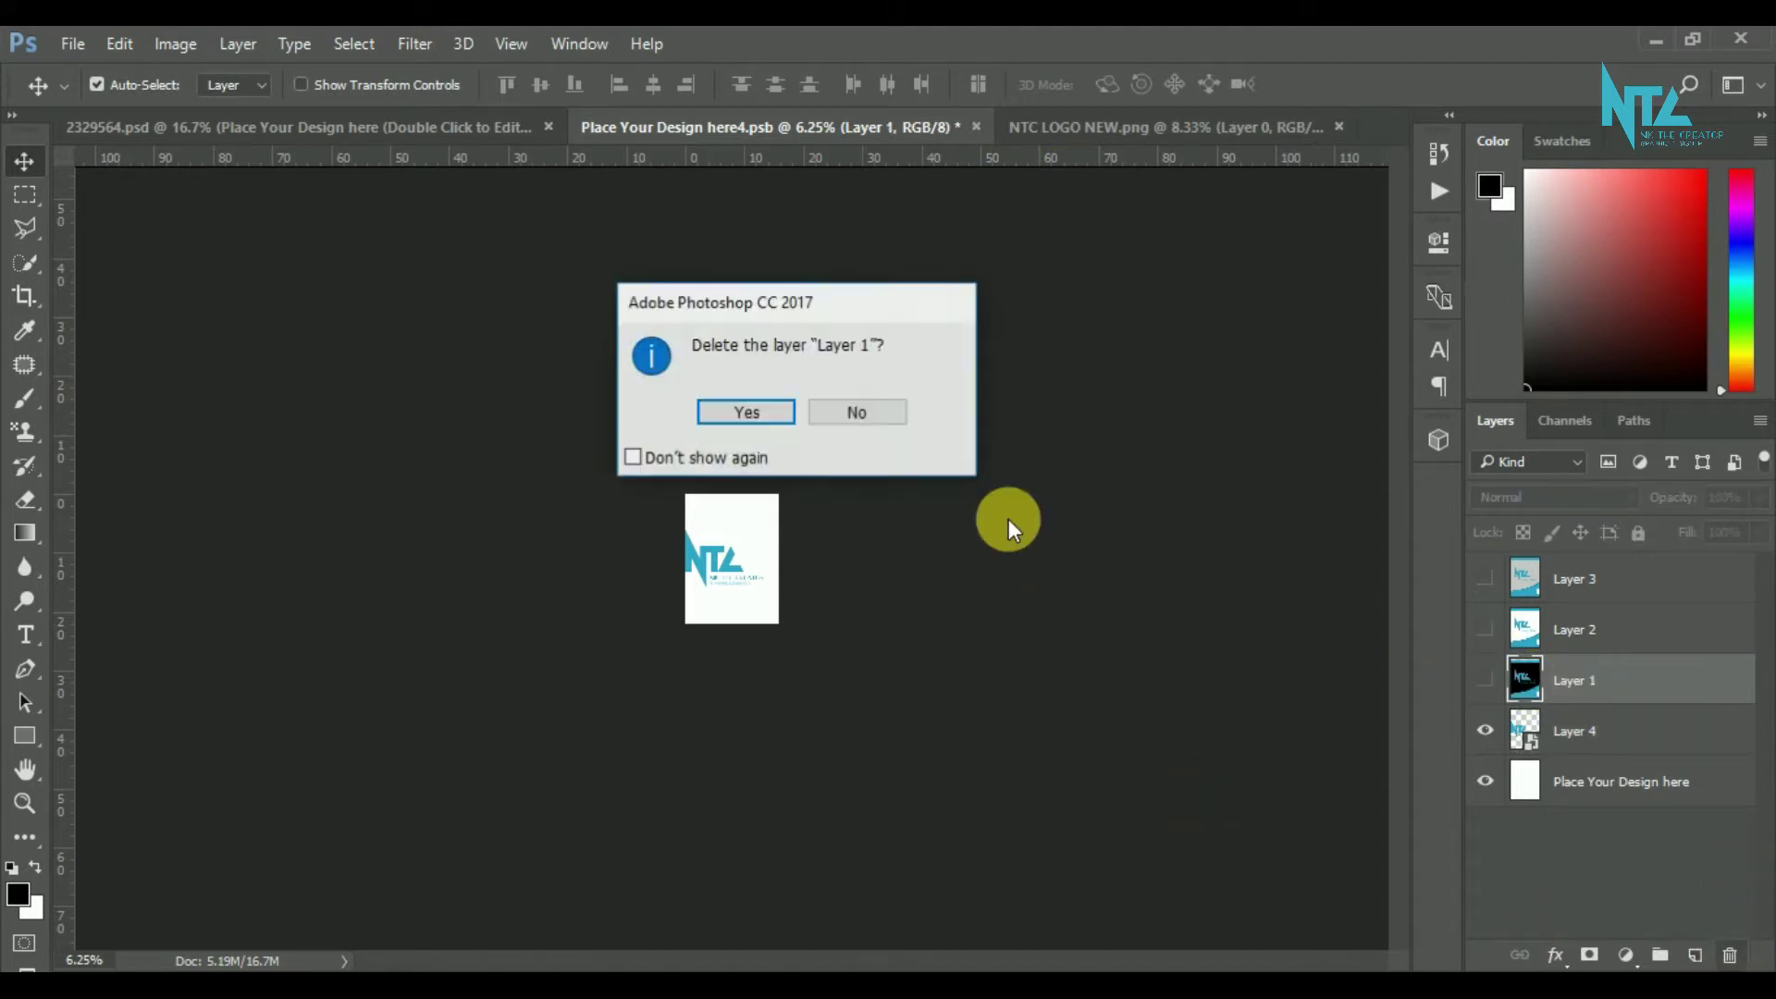
left_click(764, 416)
- Zoom in and move the NTC logo up and right toward the page centre
key("ctrl+plus")
key("ctrl+plus")
key("ctrl+plus")
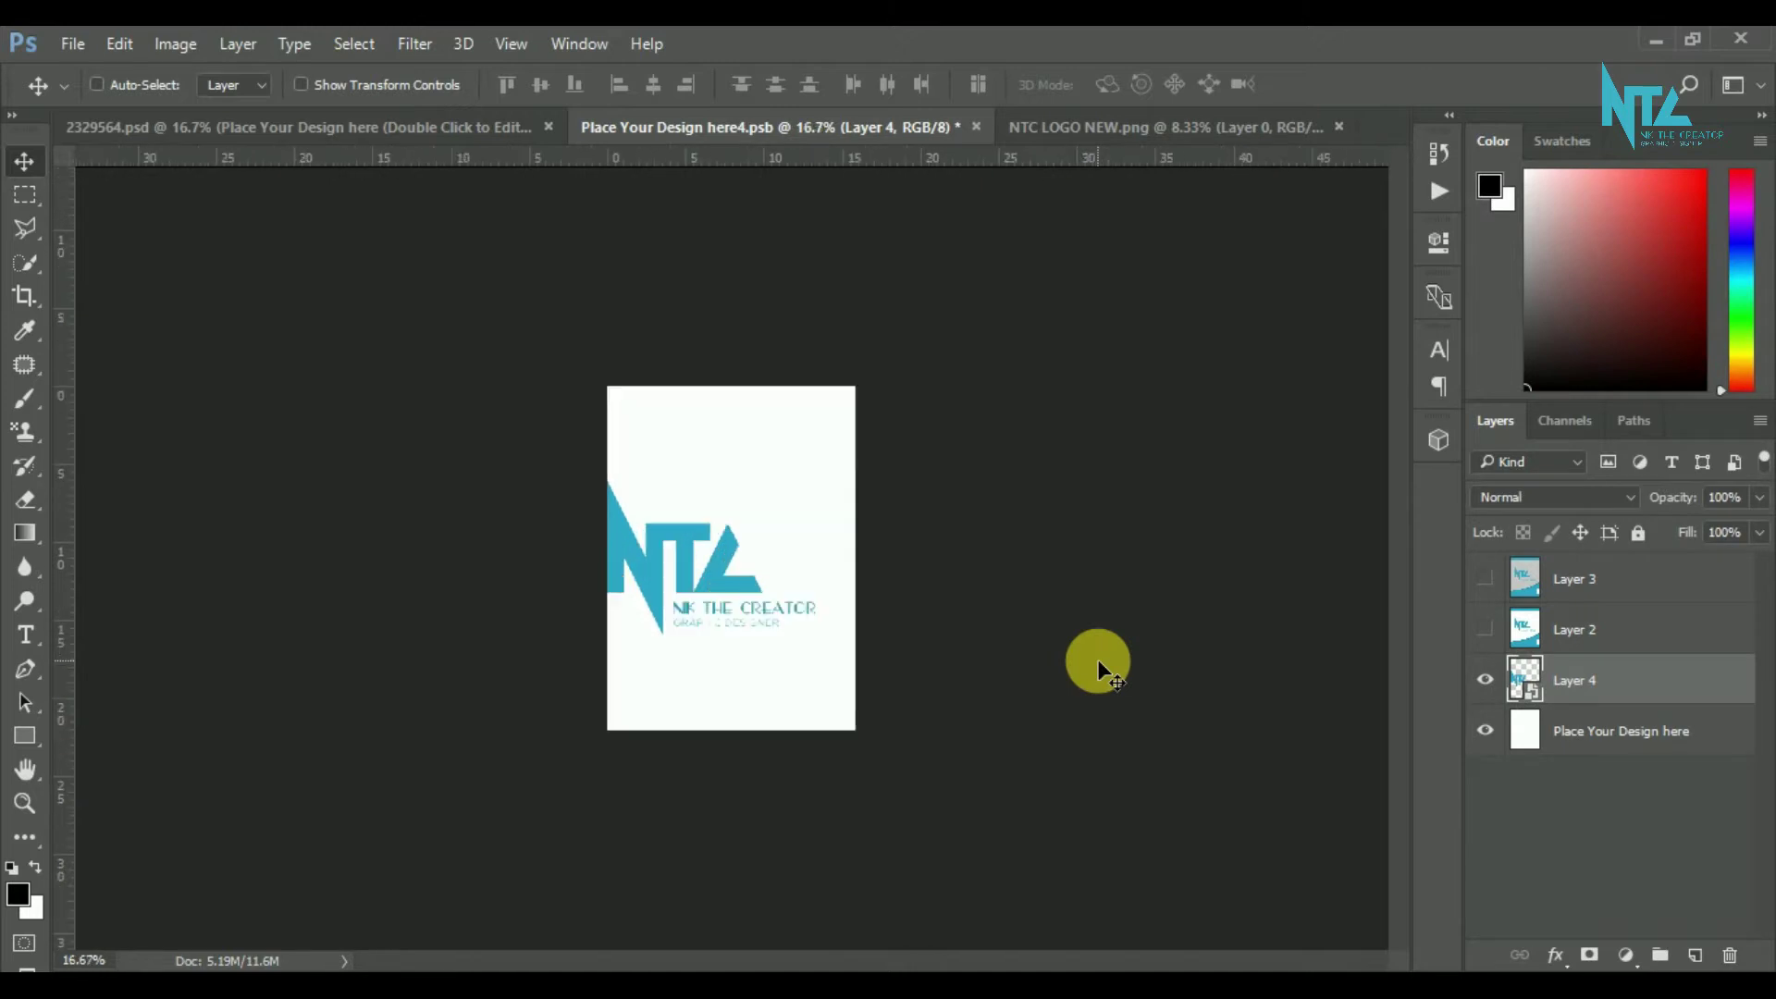
key("ctrl+plus")
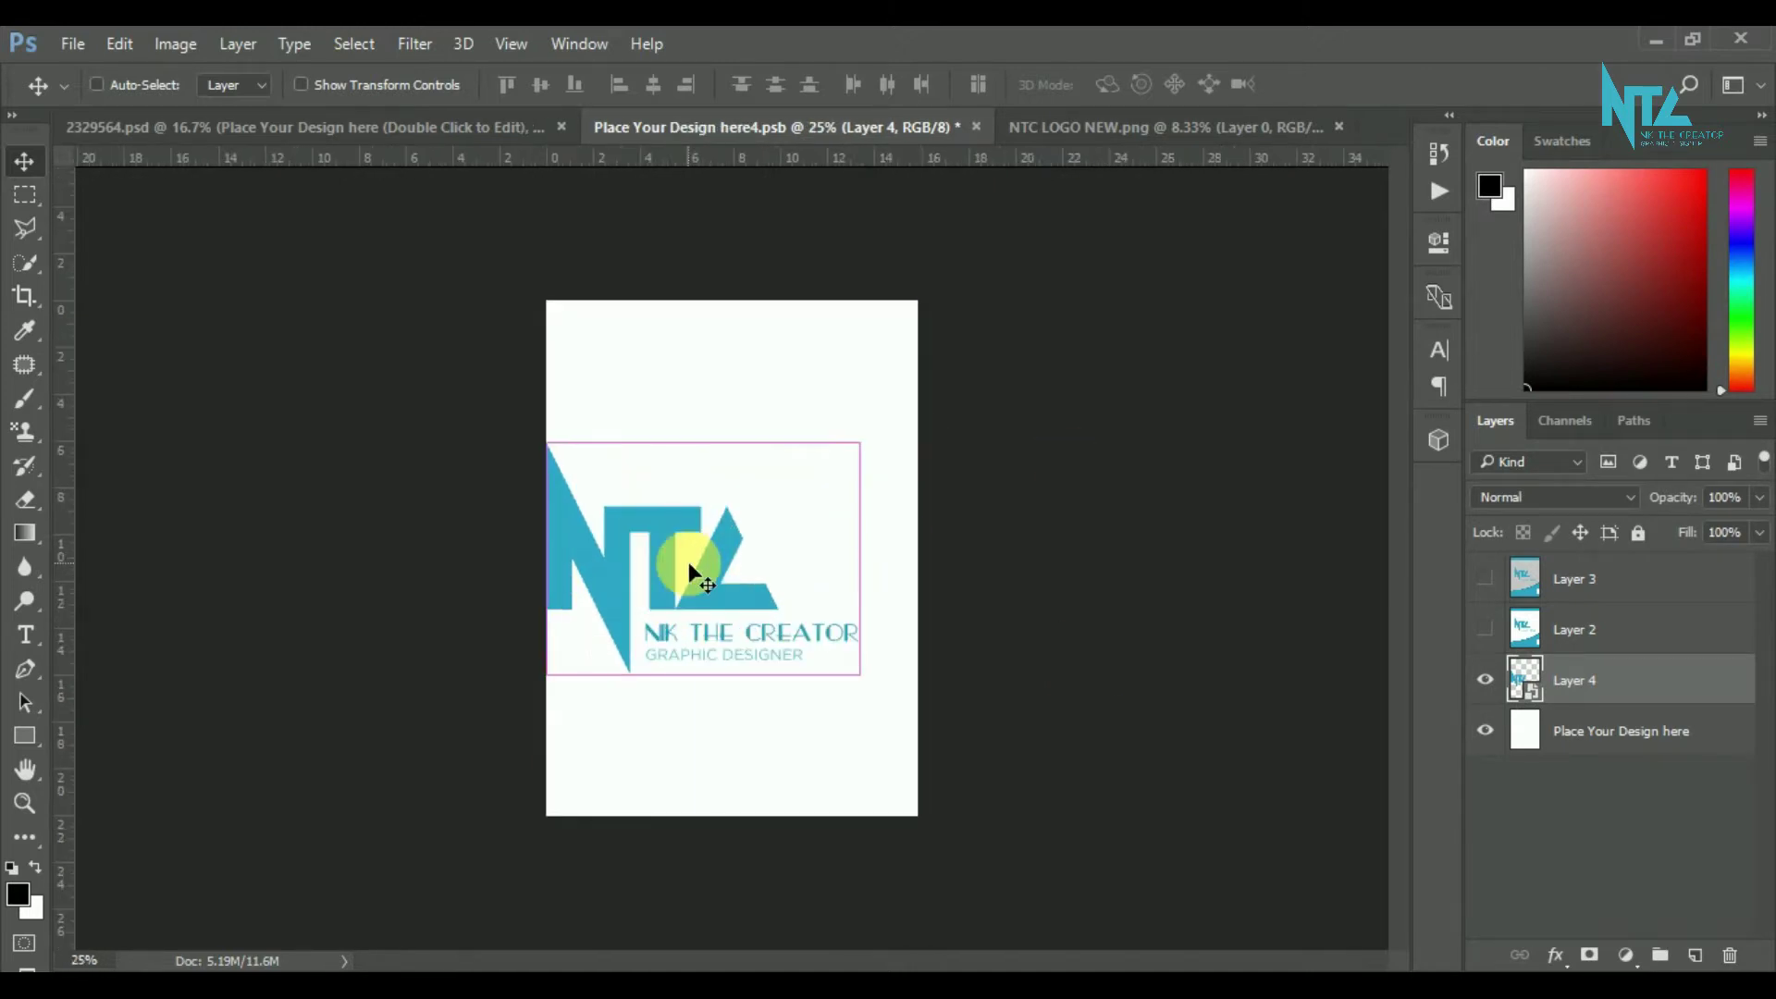
key("ctrl+plus")
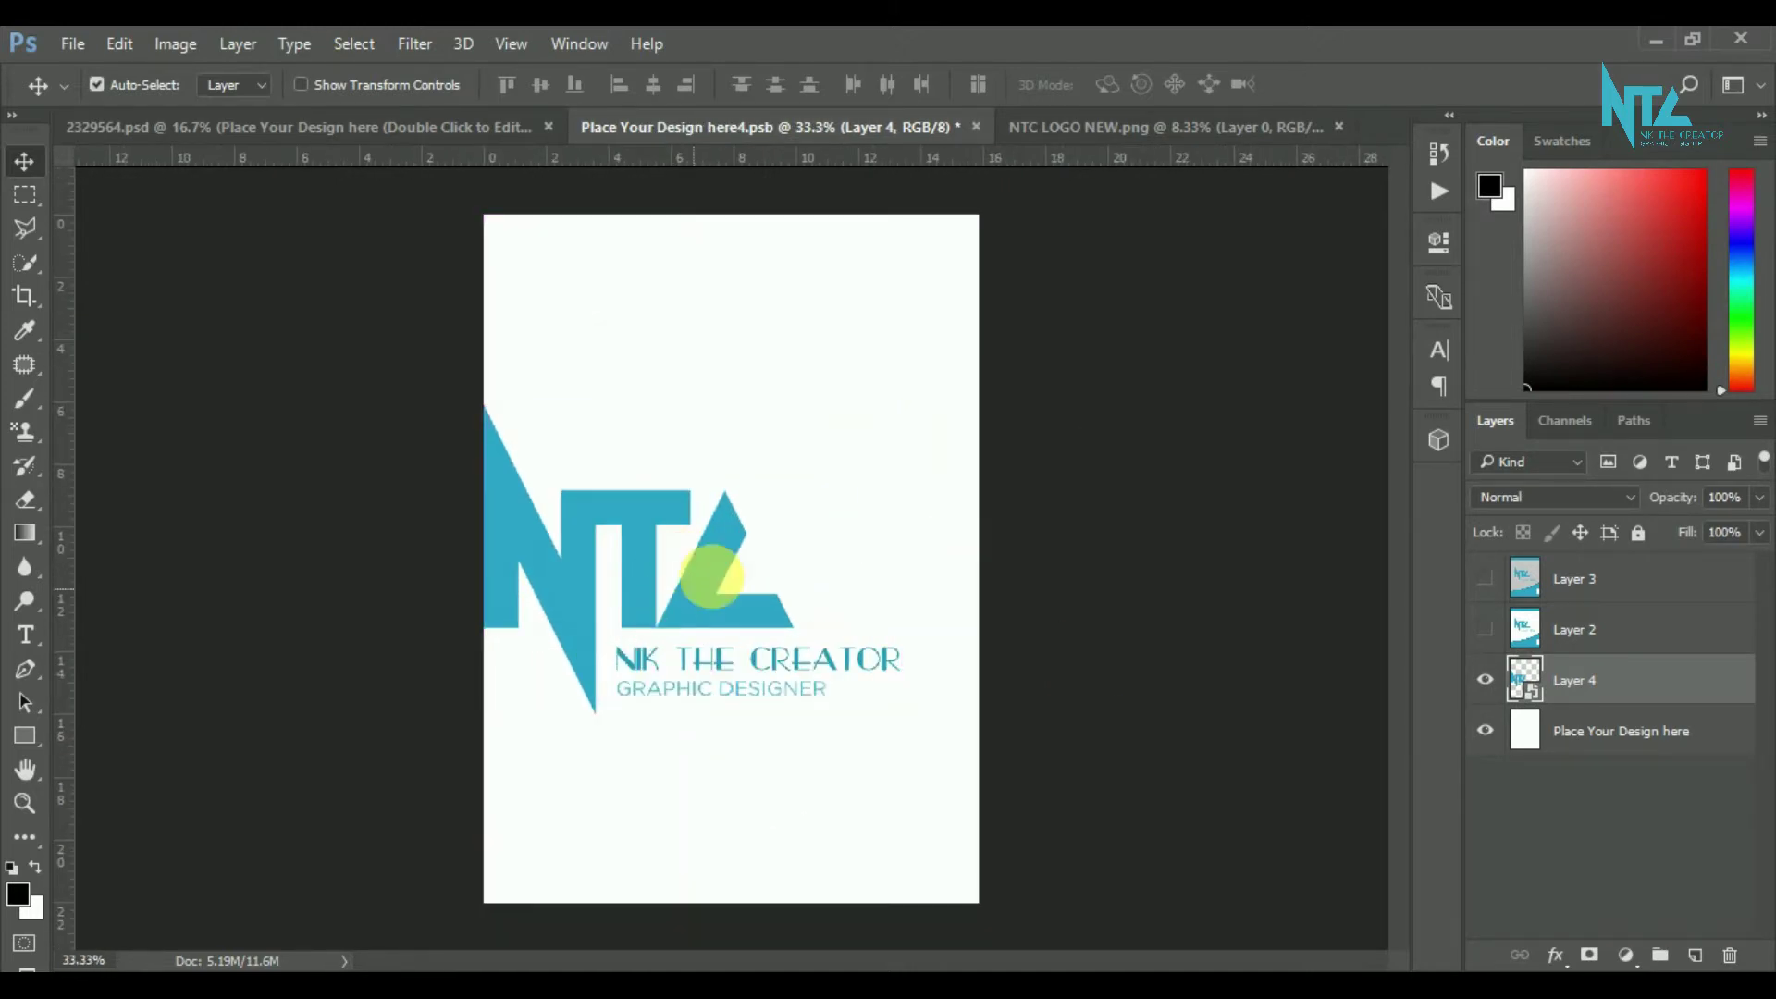
left_click_drag(711, 575, 727, 558)
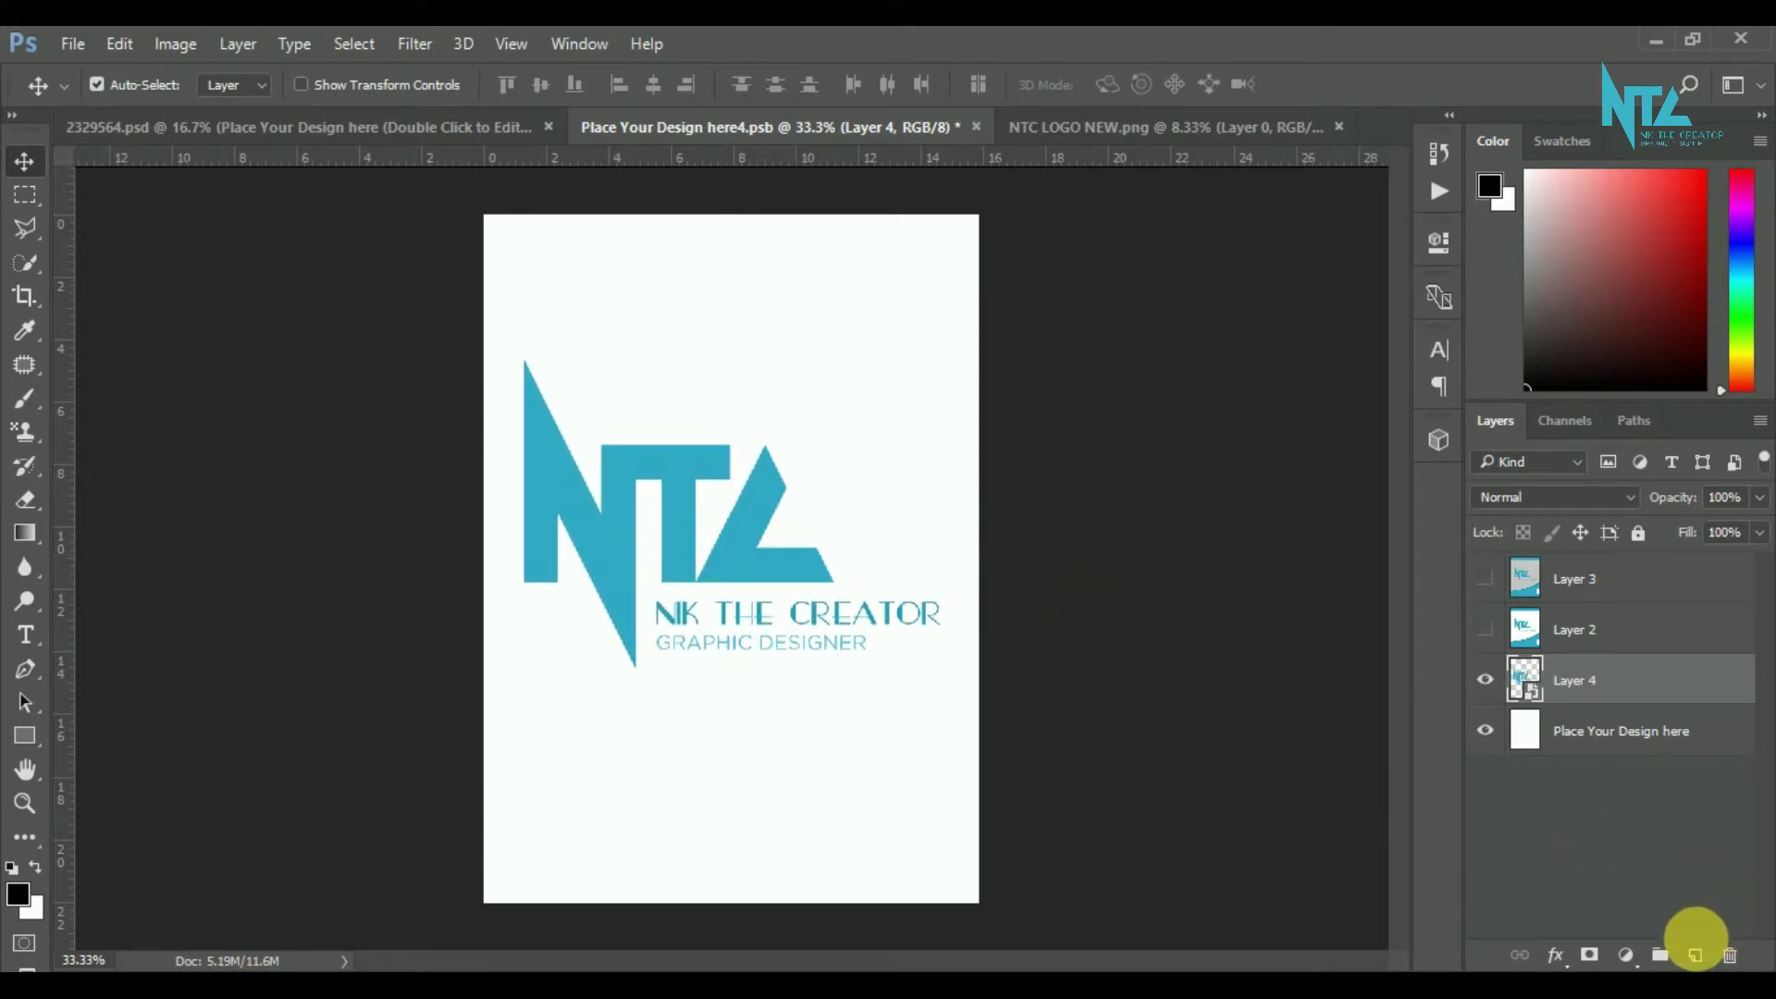
- Add a new layer, sample the logo's blue #33aaca as foreground, and set the Pen to shape mode
left_click(1698, 955)
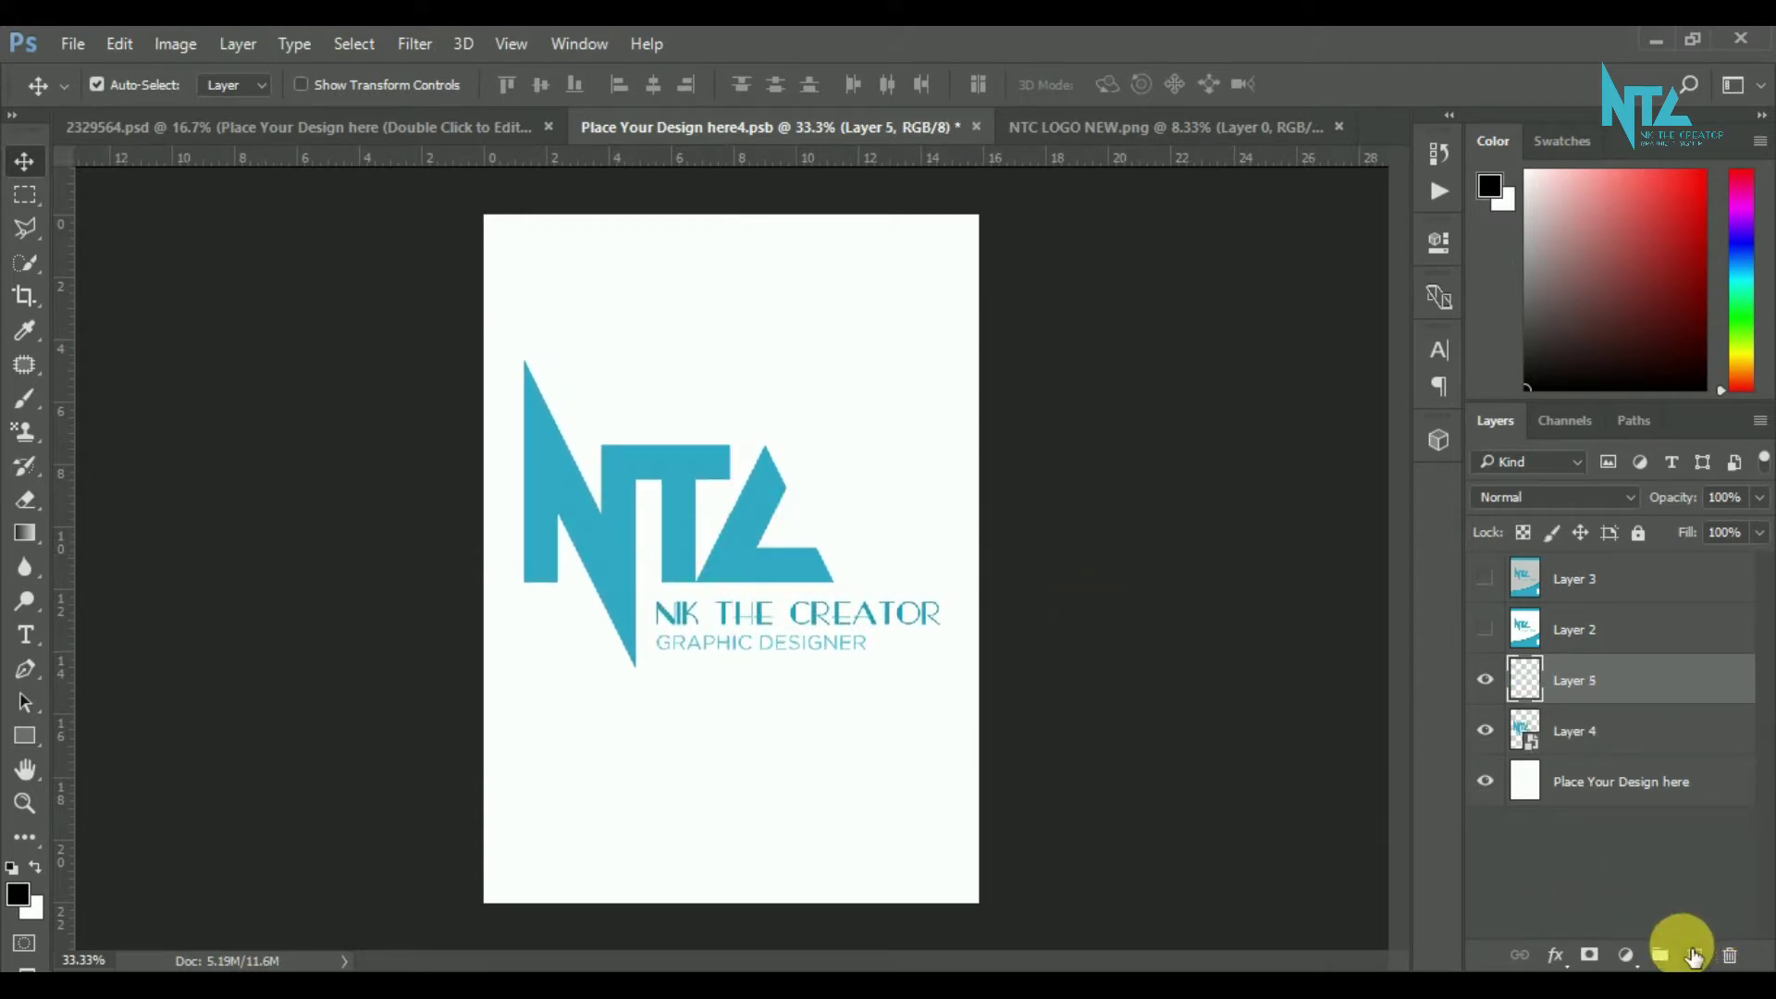
left_click(20, 893)
left_click(595, 574)
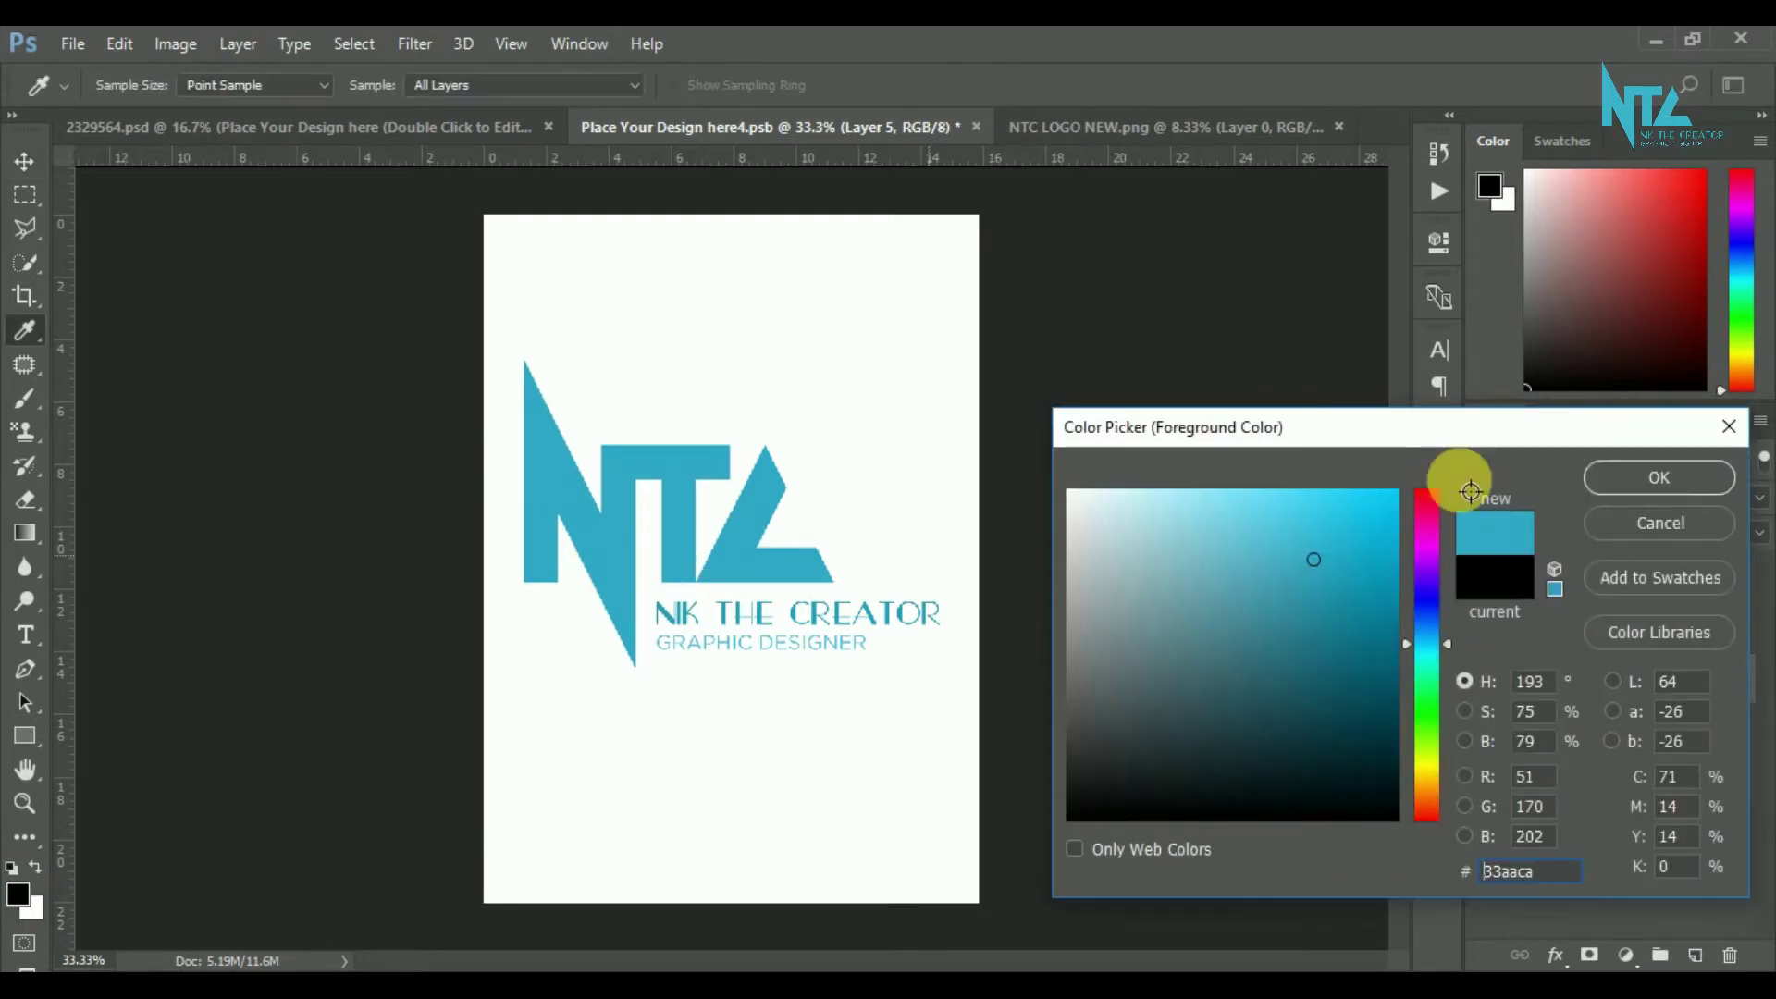
left_click(1680, 481)
left_click(25, 668)
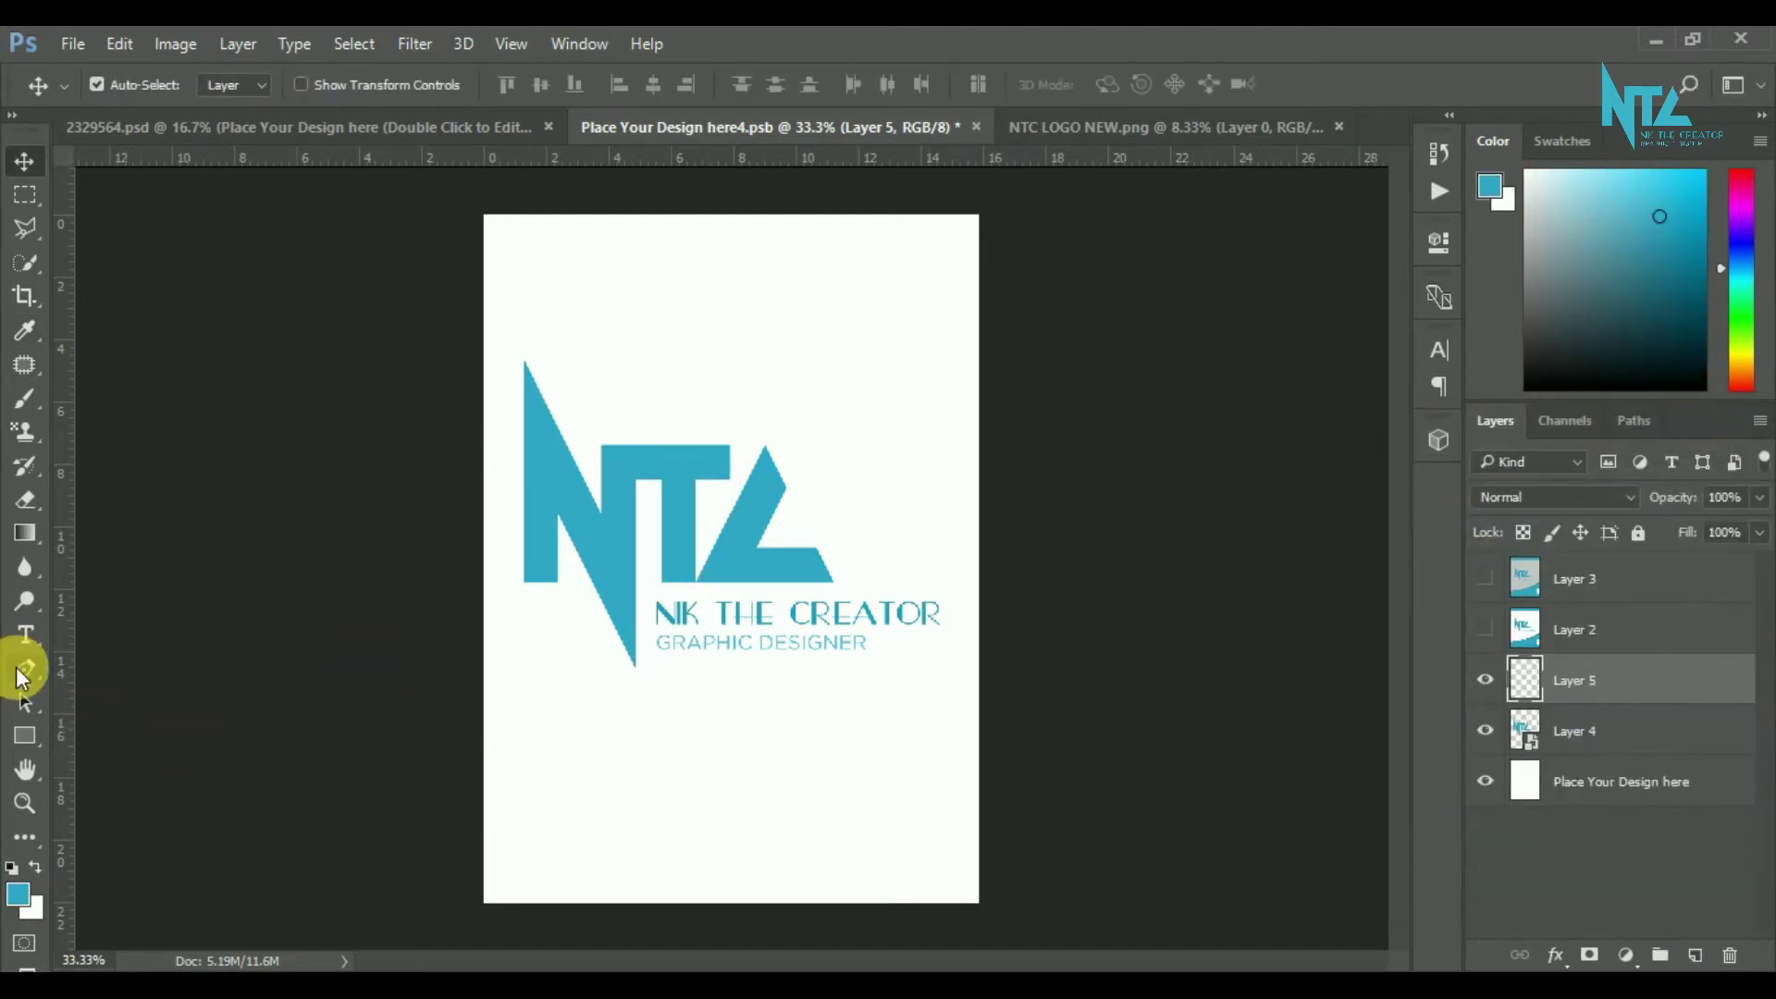
- Draw a closed wave shape with a curved top edge across the bottom of the page
left_click(416, 796)
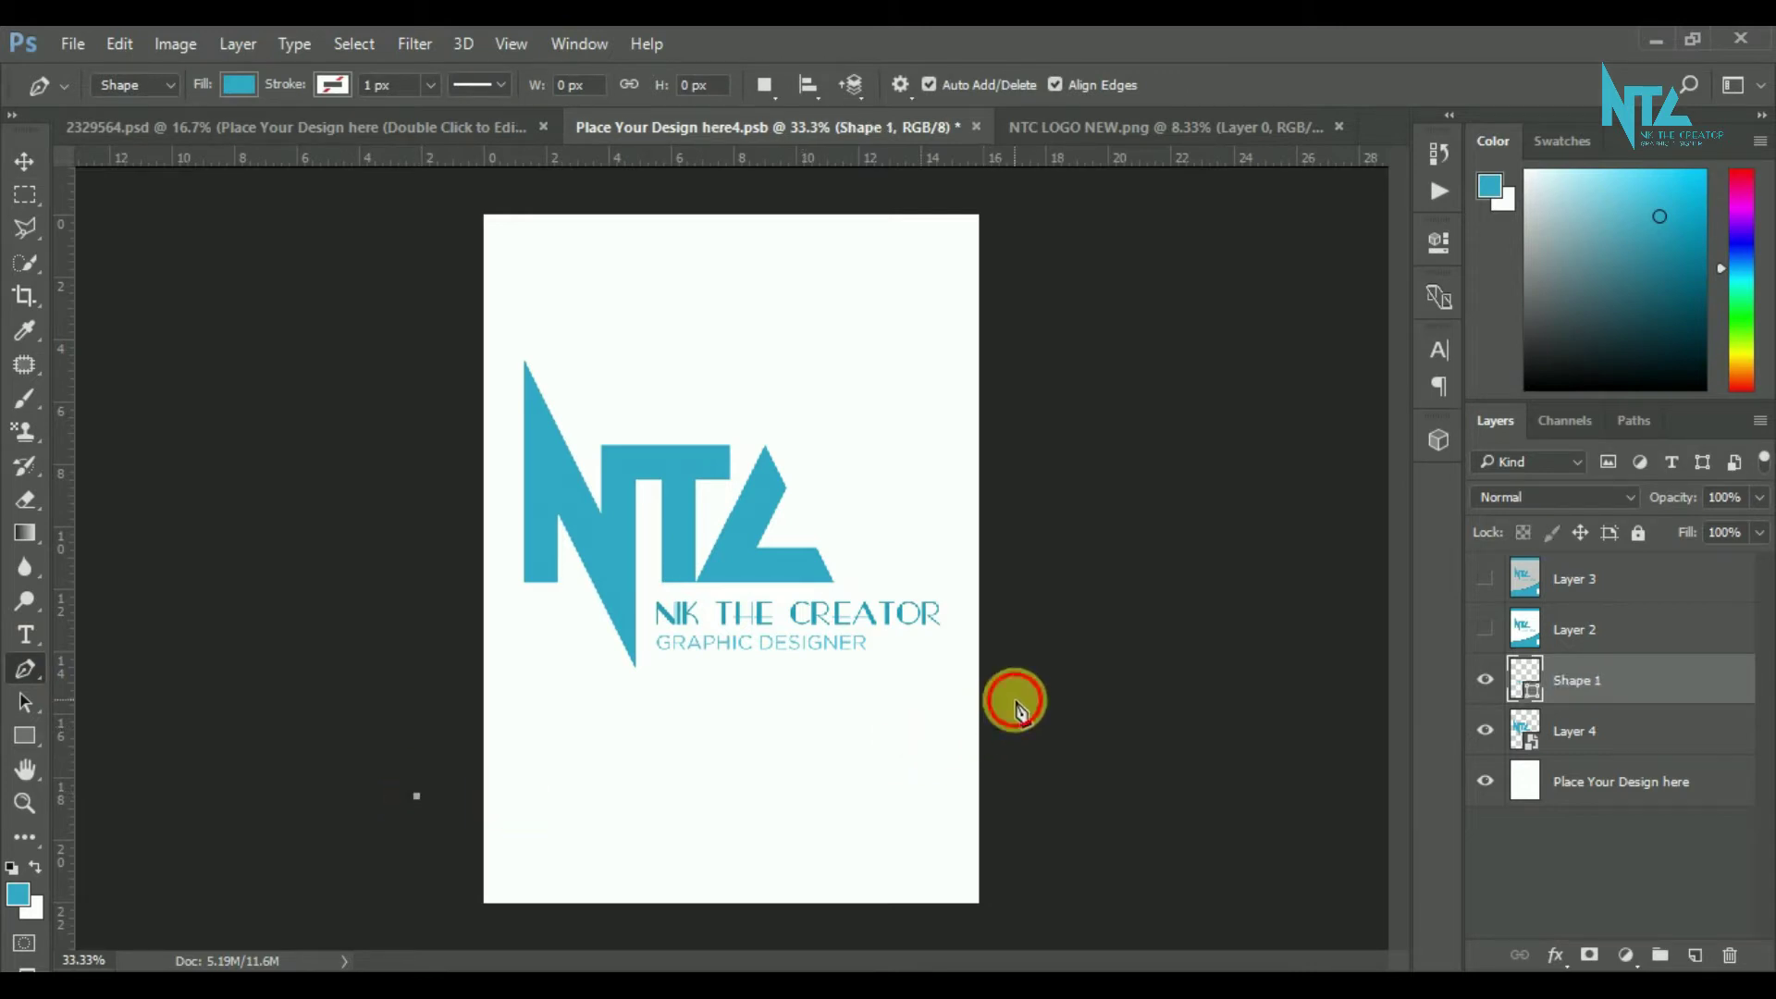
mouse_move(1014, 701)
left_mouse_down()
mouse_move(1053, 500)
mouse_move(1072, 528)
left_mouse_up()
key("ctrl+z")
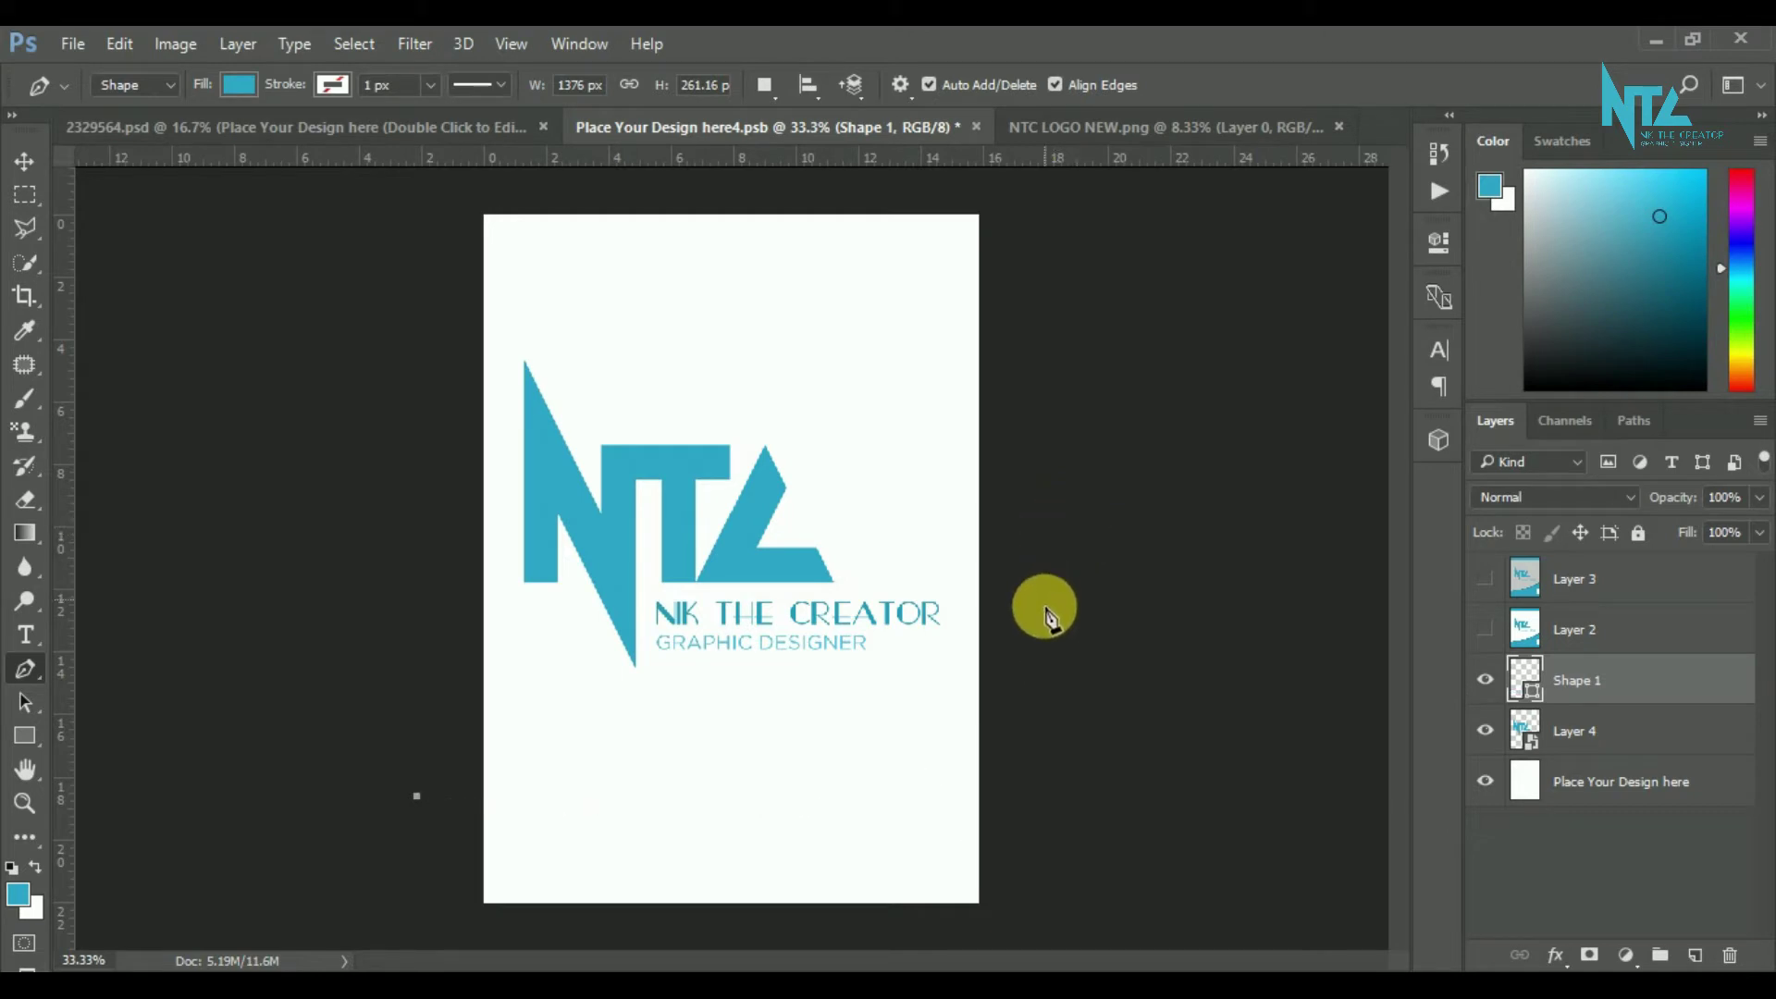
mouse_move(1044, 608)
left_mouse_down()
mouse_move(1067, 509)
mouse_move(1018, 404)
left_mouse_up()
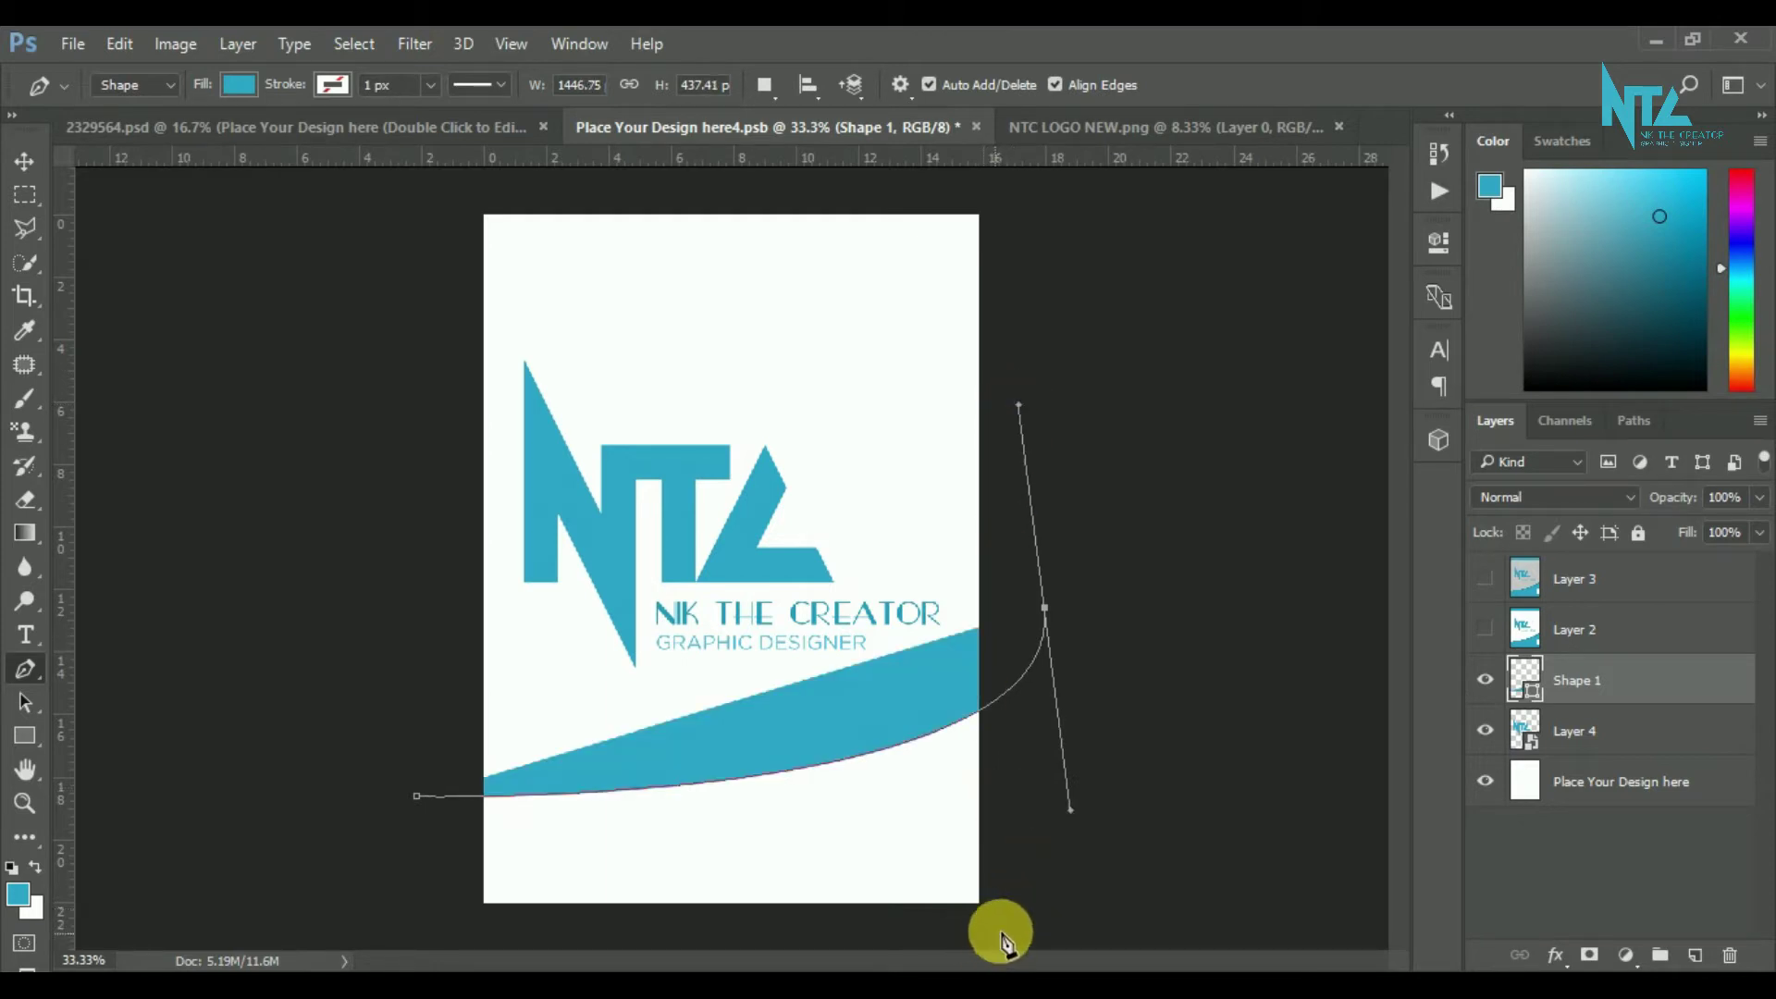
left_click_drag(1012, 923, 758, 943)
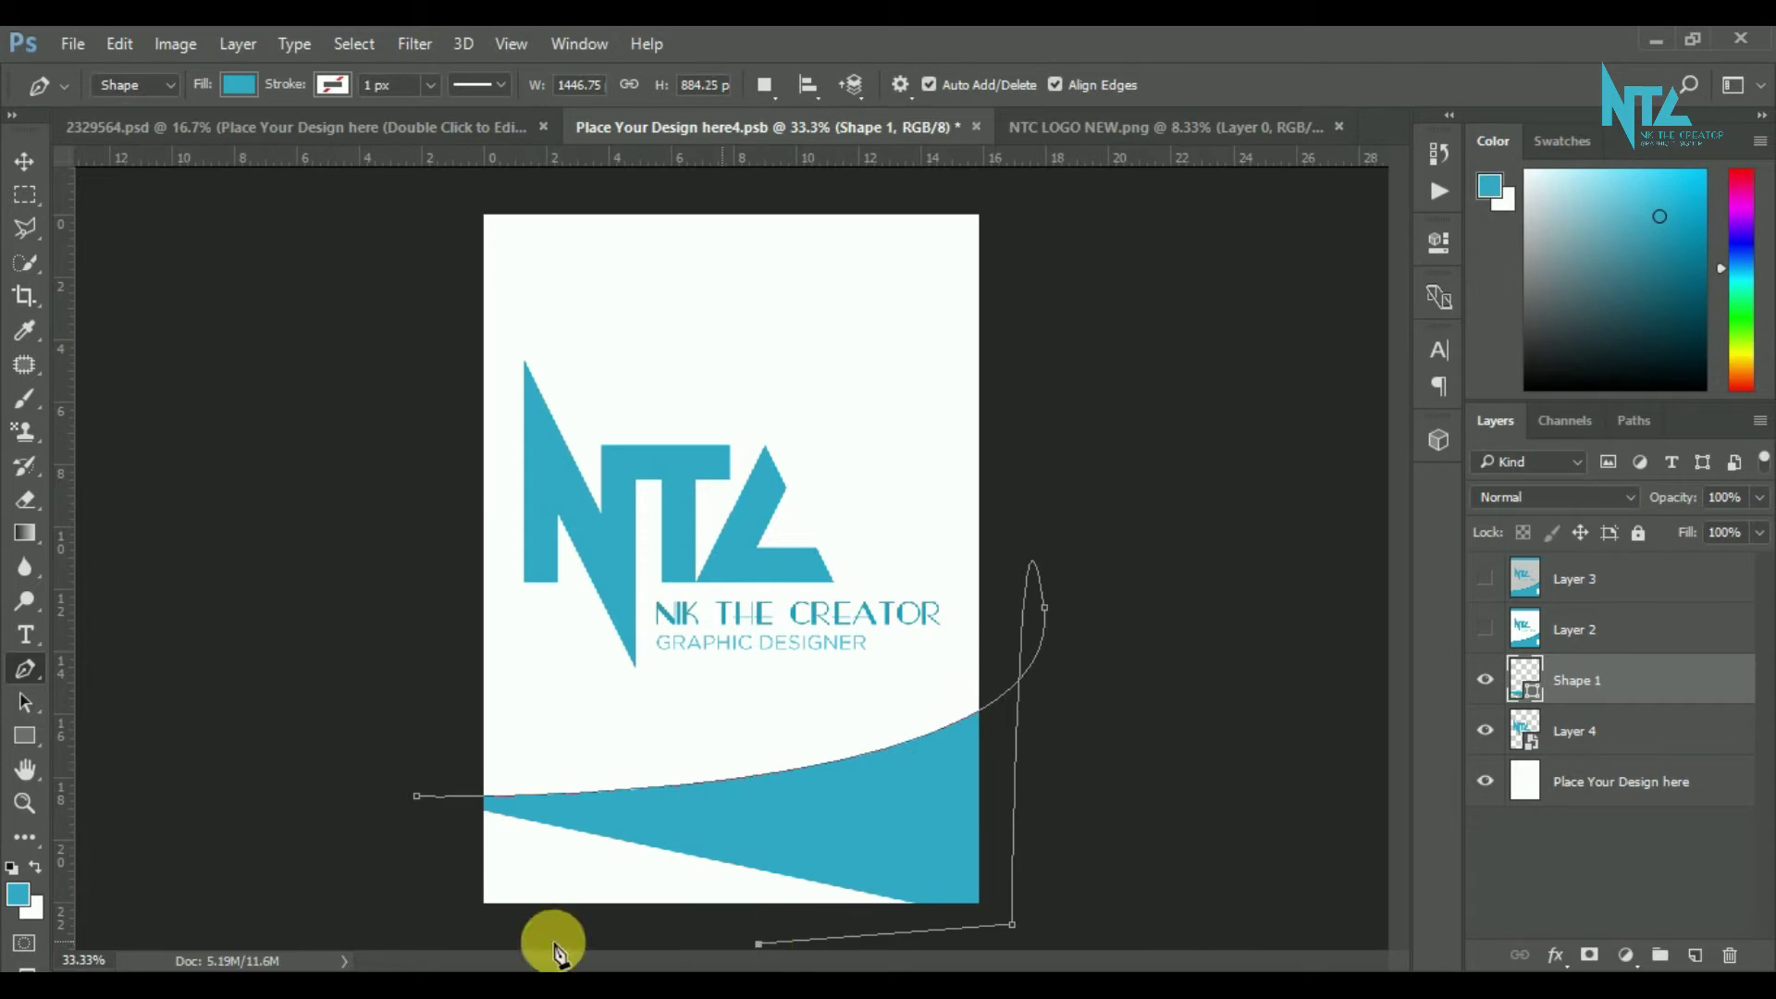
left_click(306, 907)
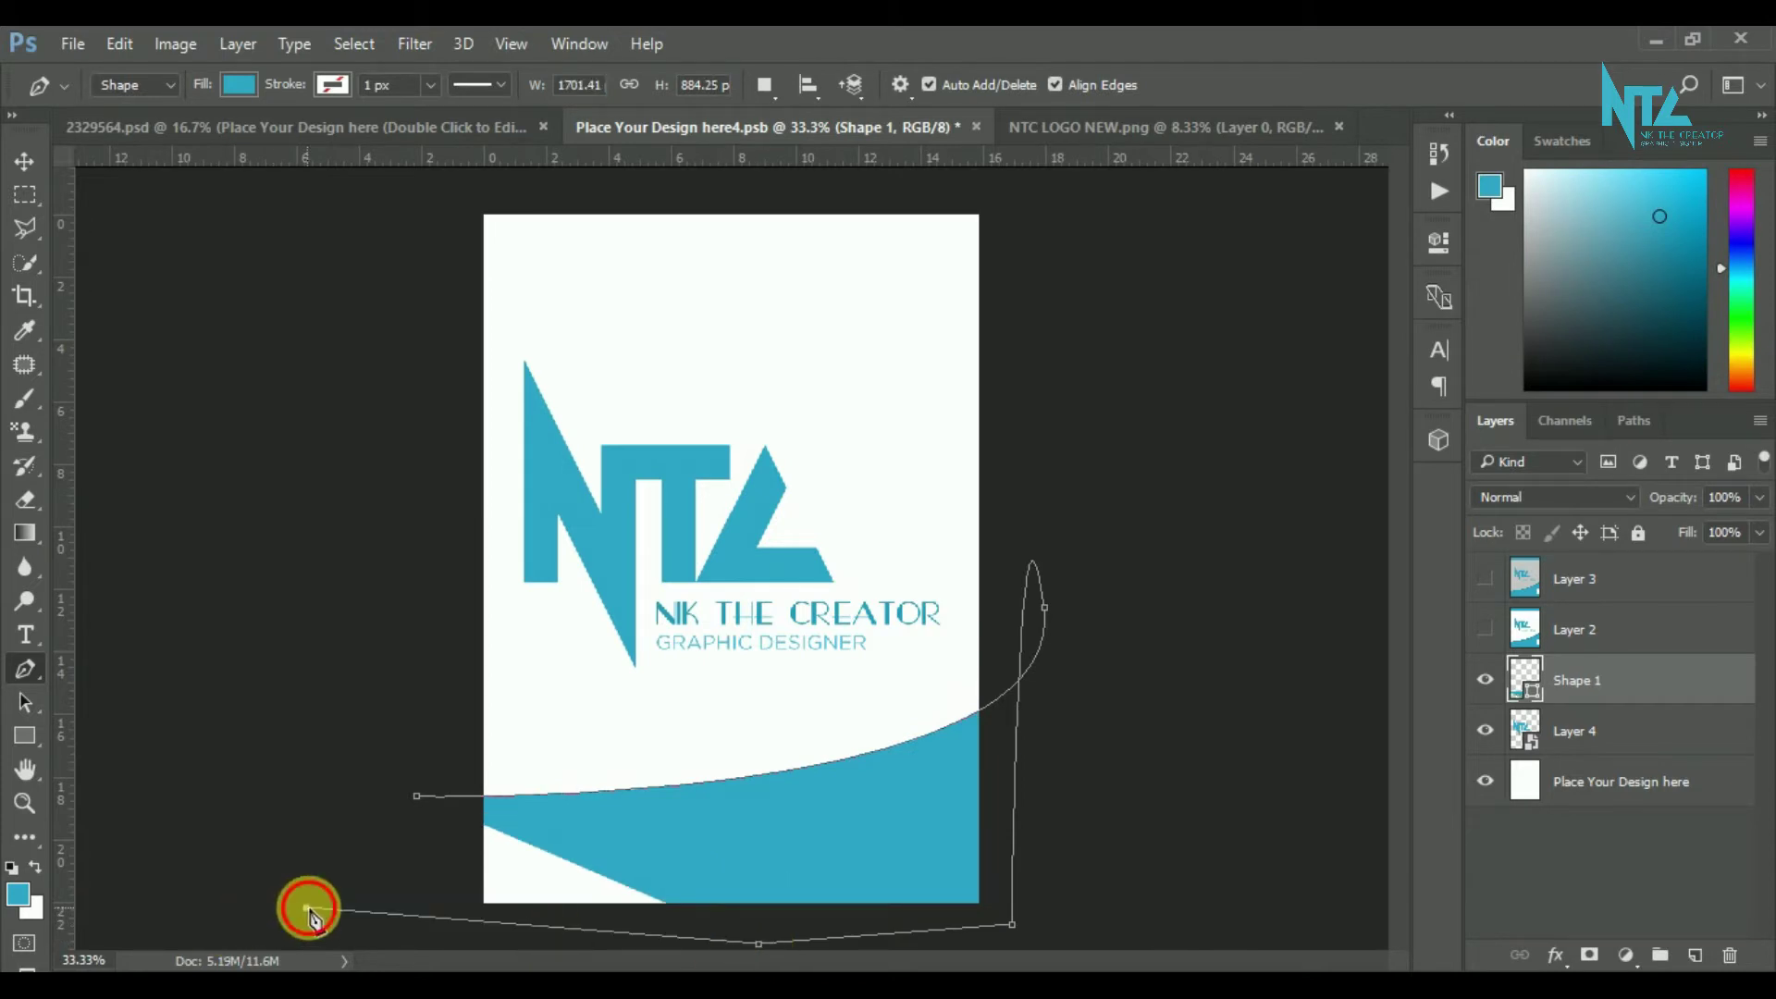
left_click(417, 797)
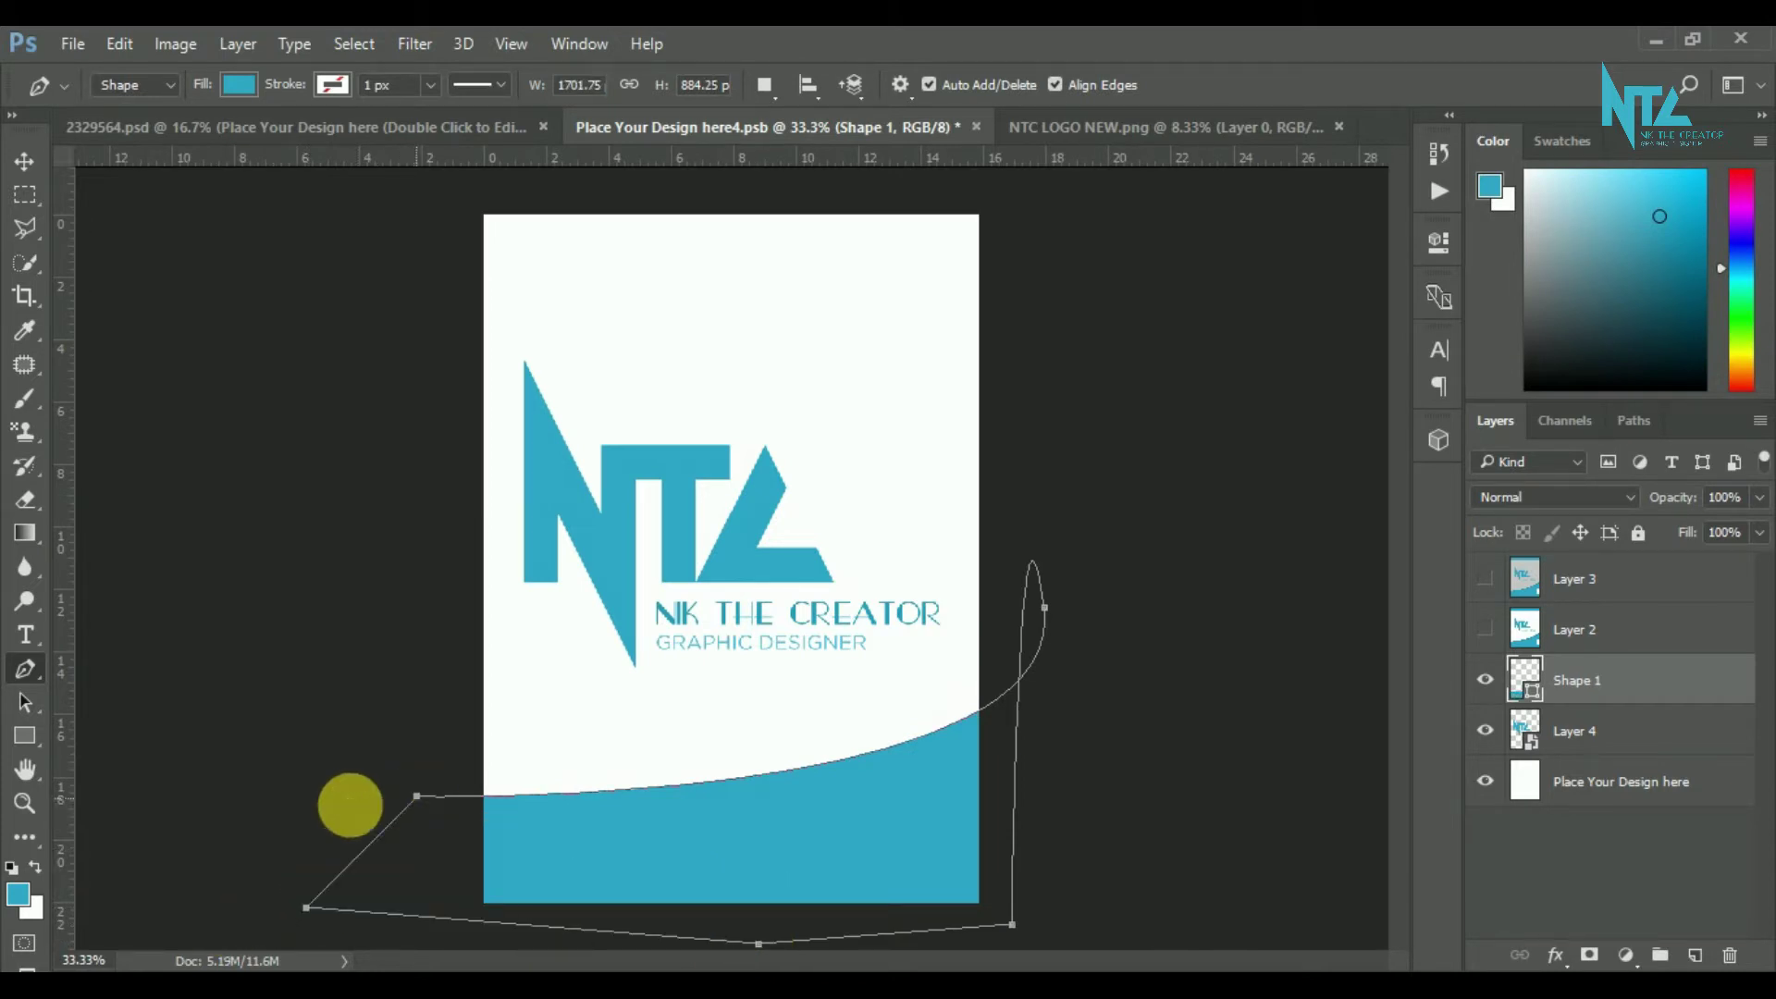
left_click(31, 164)
left_click(147, 352)
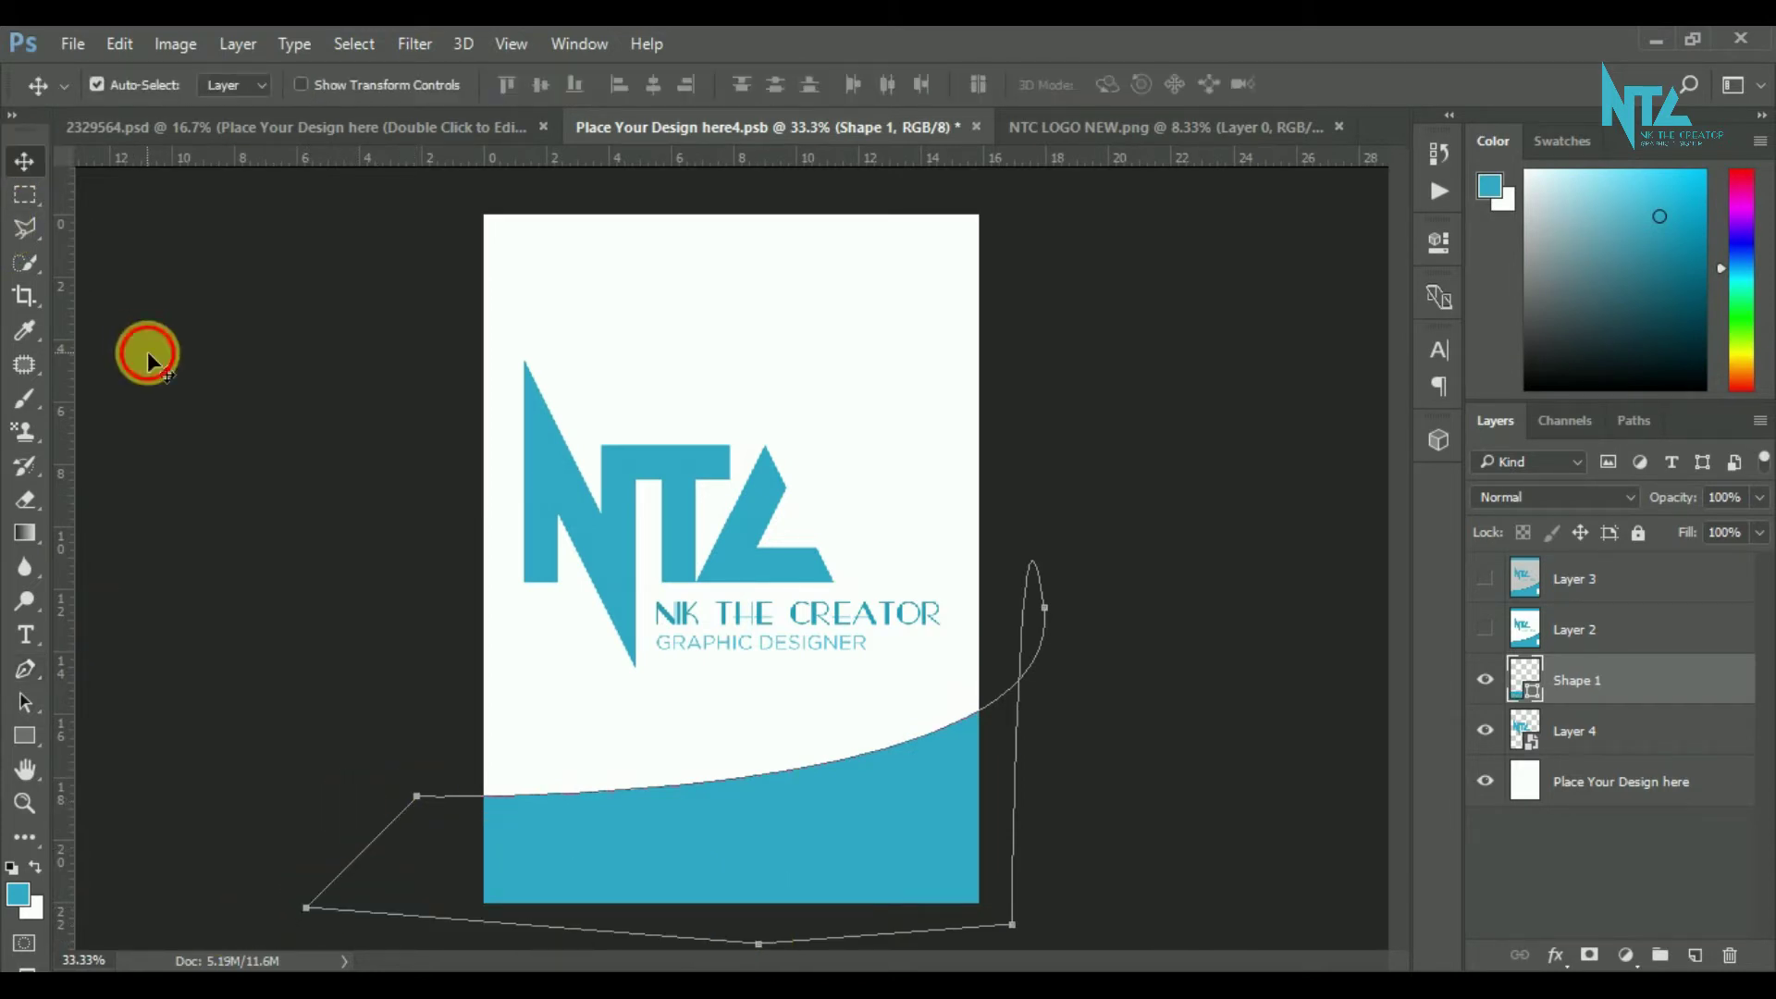
- Duplicate Shape 1, place the copy beneath it, and set its fill to #2c91ac
left_click(1646, 699)
key("ctrl+j")
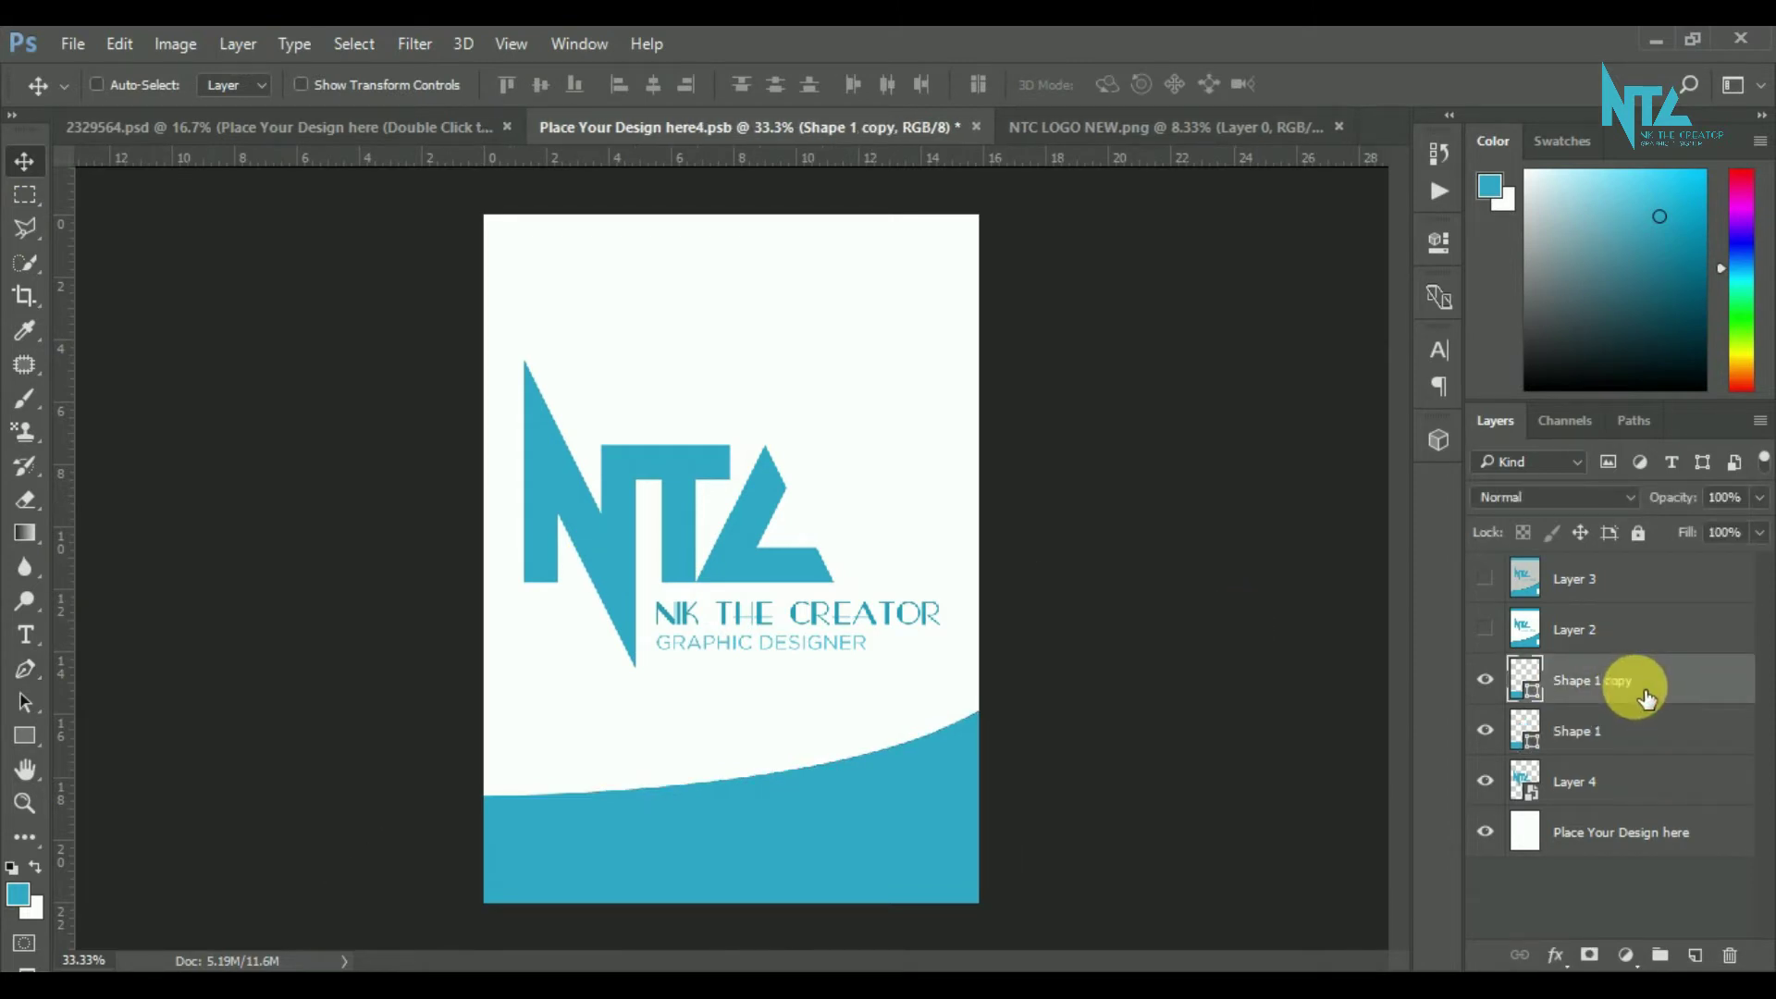
mouse_move(1625, 684)
left_mouse_down()
mouse_move(1637, 770)
mouse_move(1623, 750)
left_mouse_up()
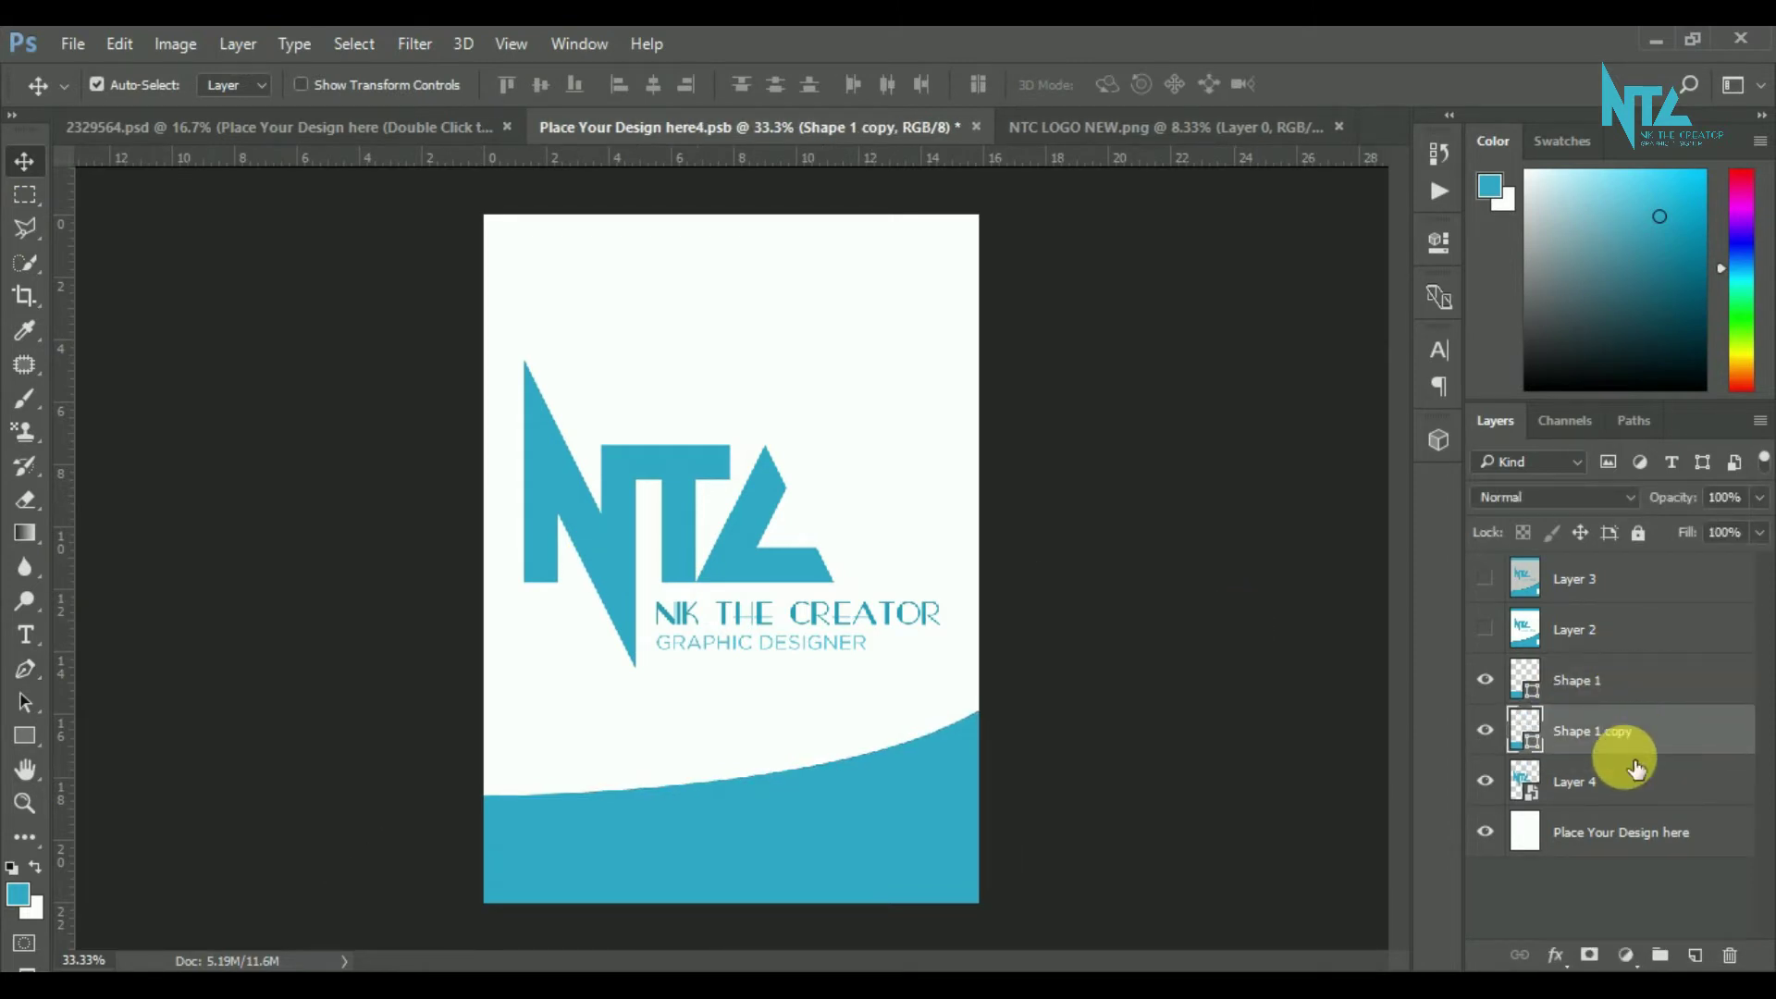
double_click(1526, 740)
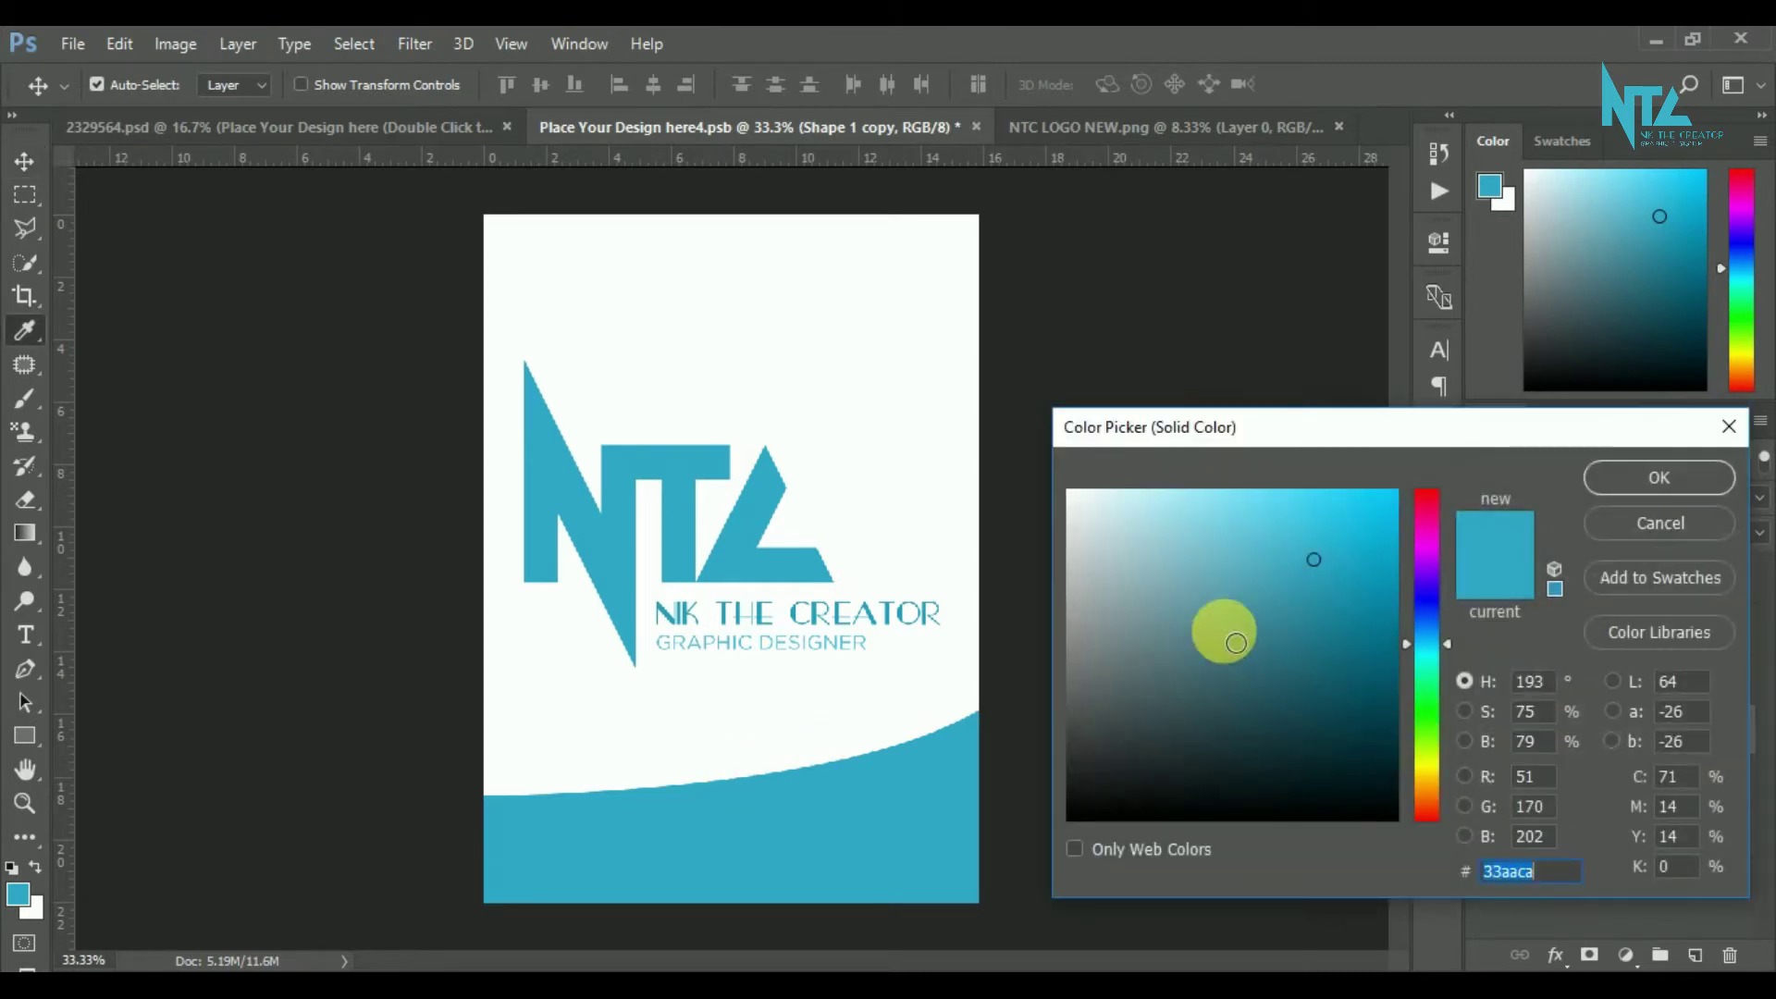
left_click_drag(1325, 577, 1313, 596)
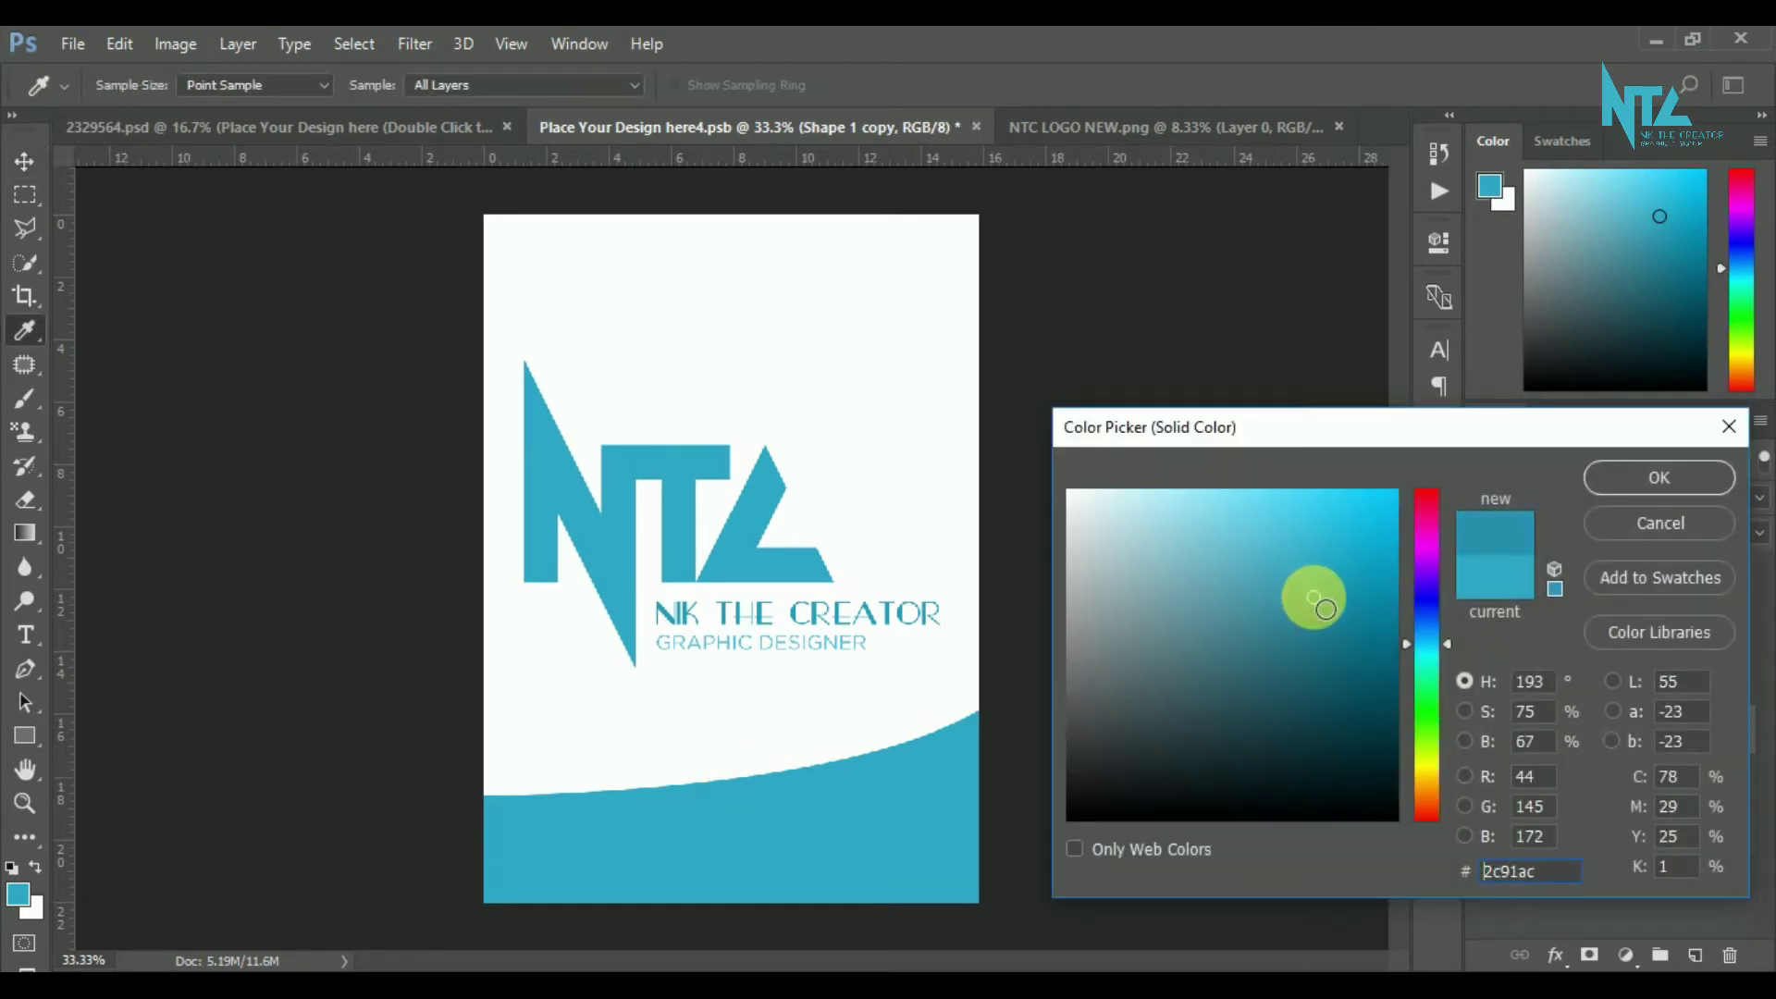
key("Return")
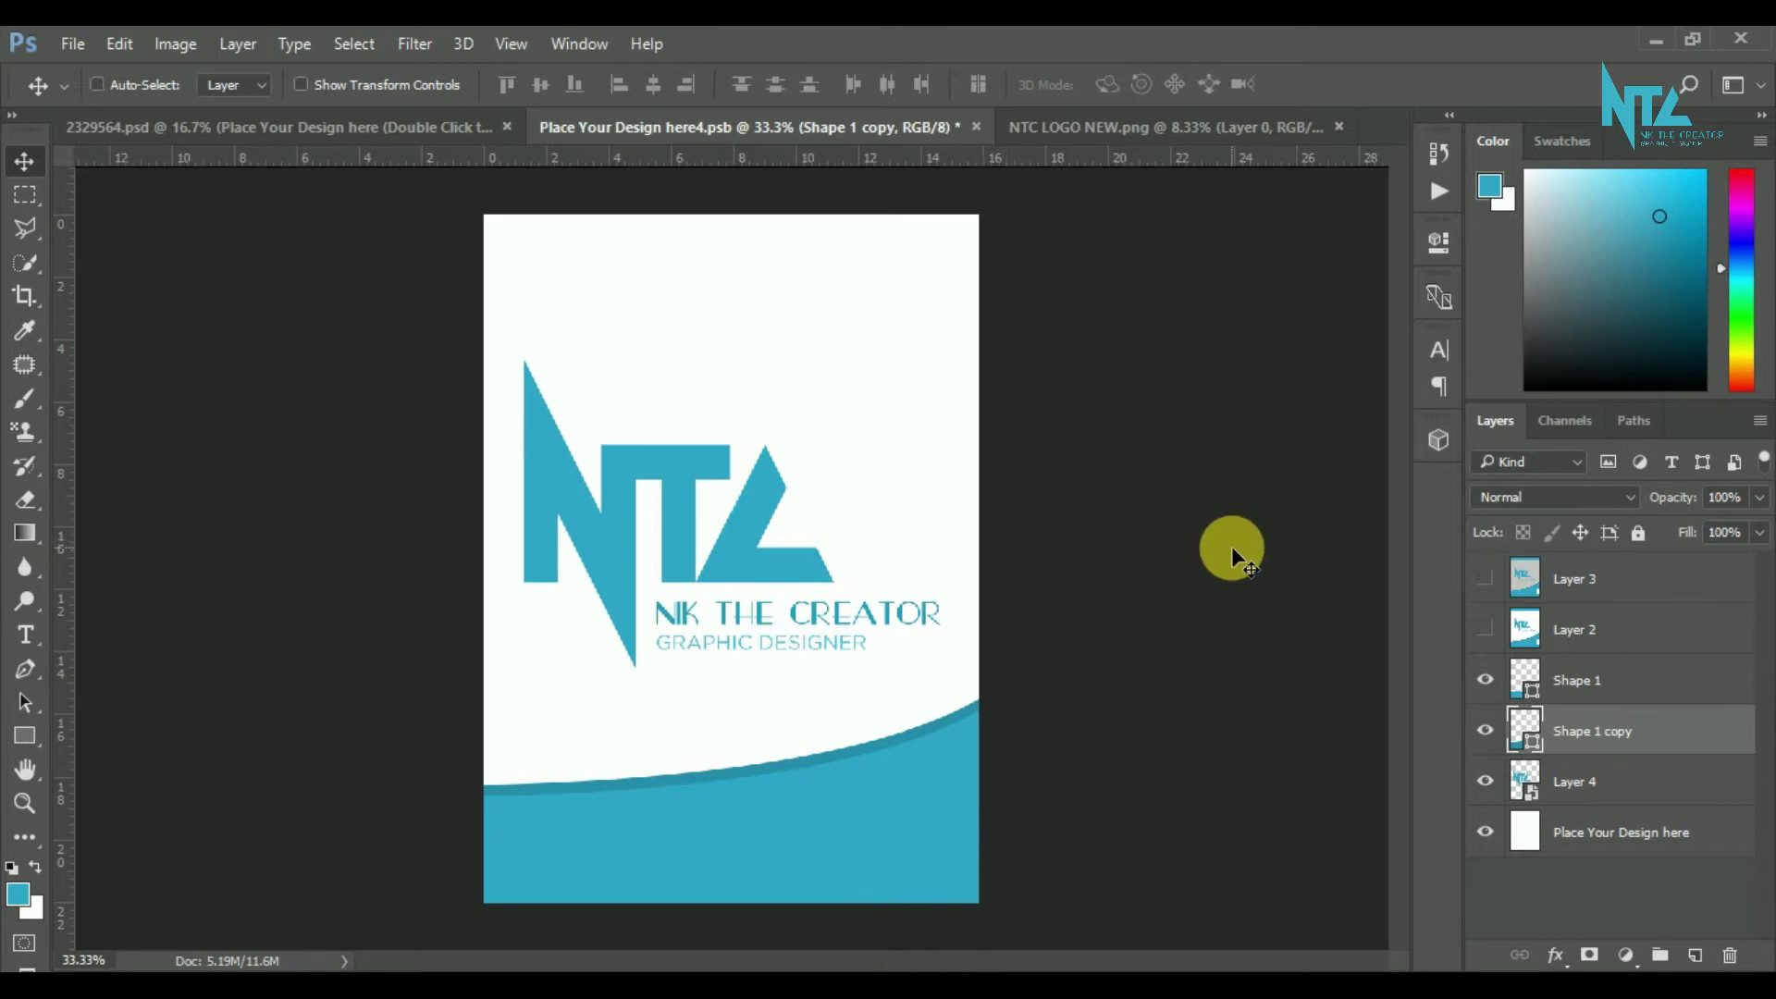
- Rotate the Shape 1 copy about -1.8° so its edge shows above the original
key("ctrl+t")
left_click_drag(68, 688, 66, 695)
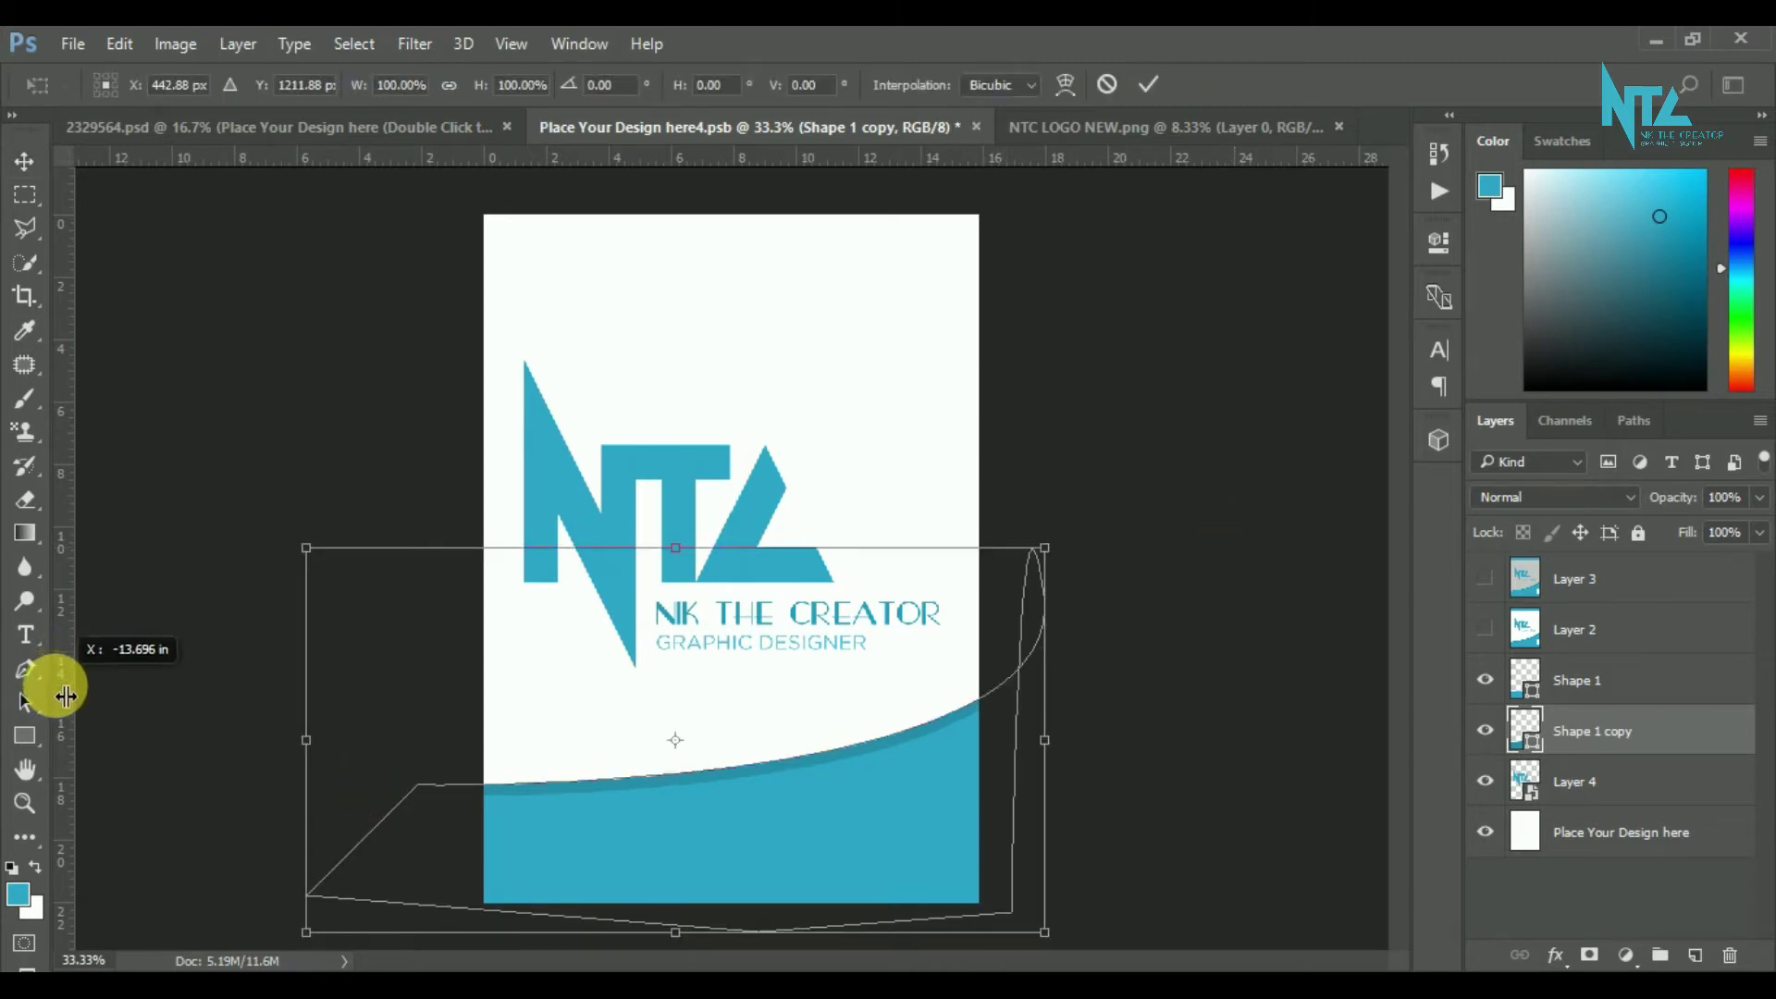
left_click_drag(250, 524, 246, 543)
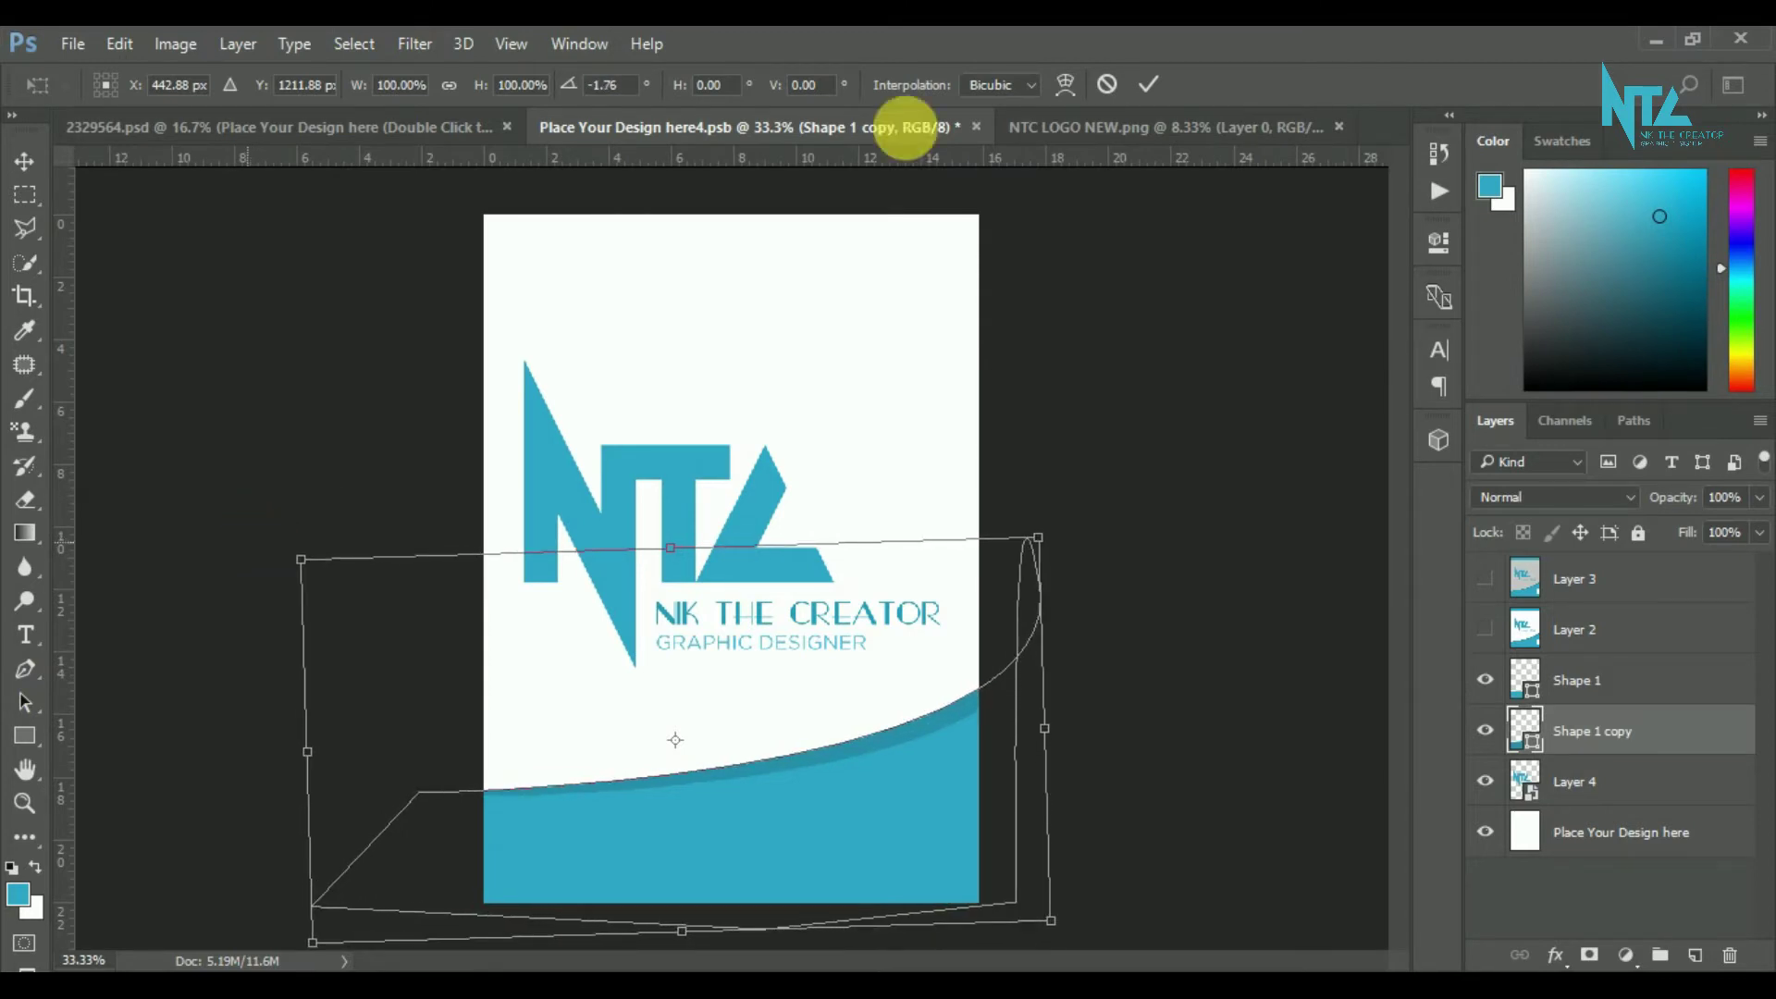
left_click(1148, 87)
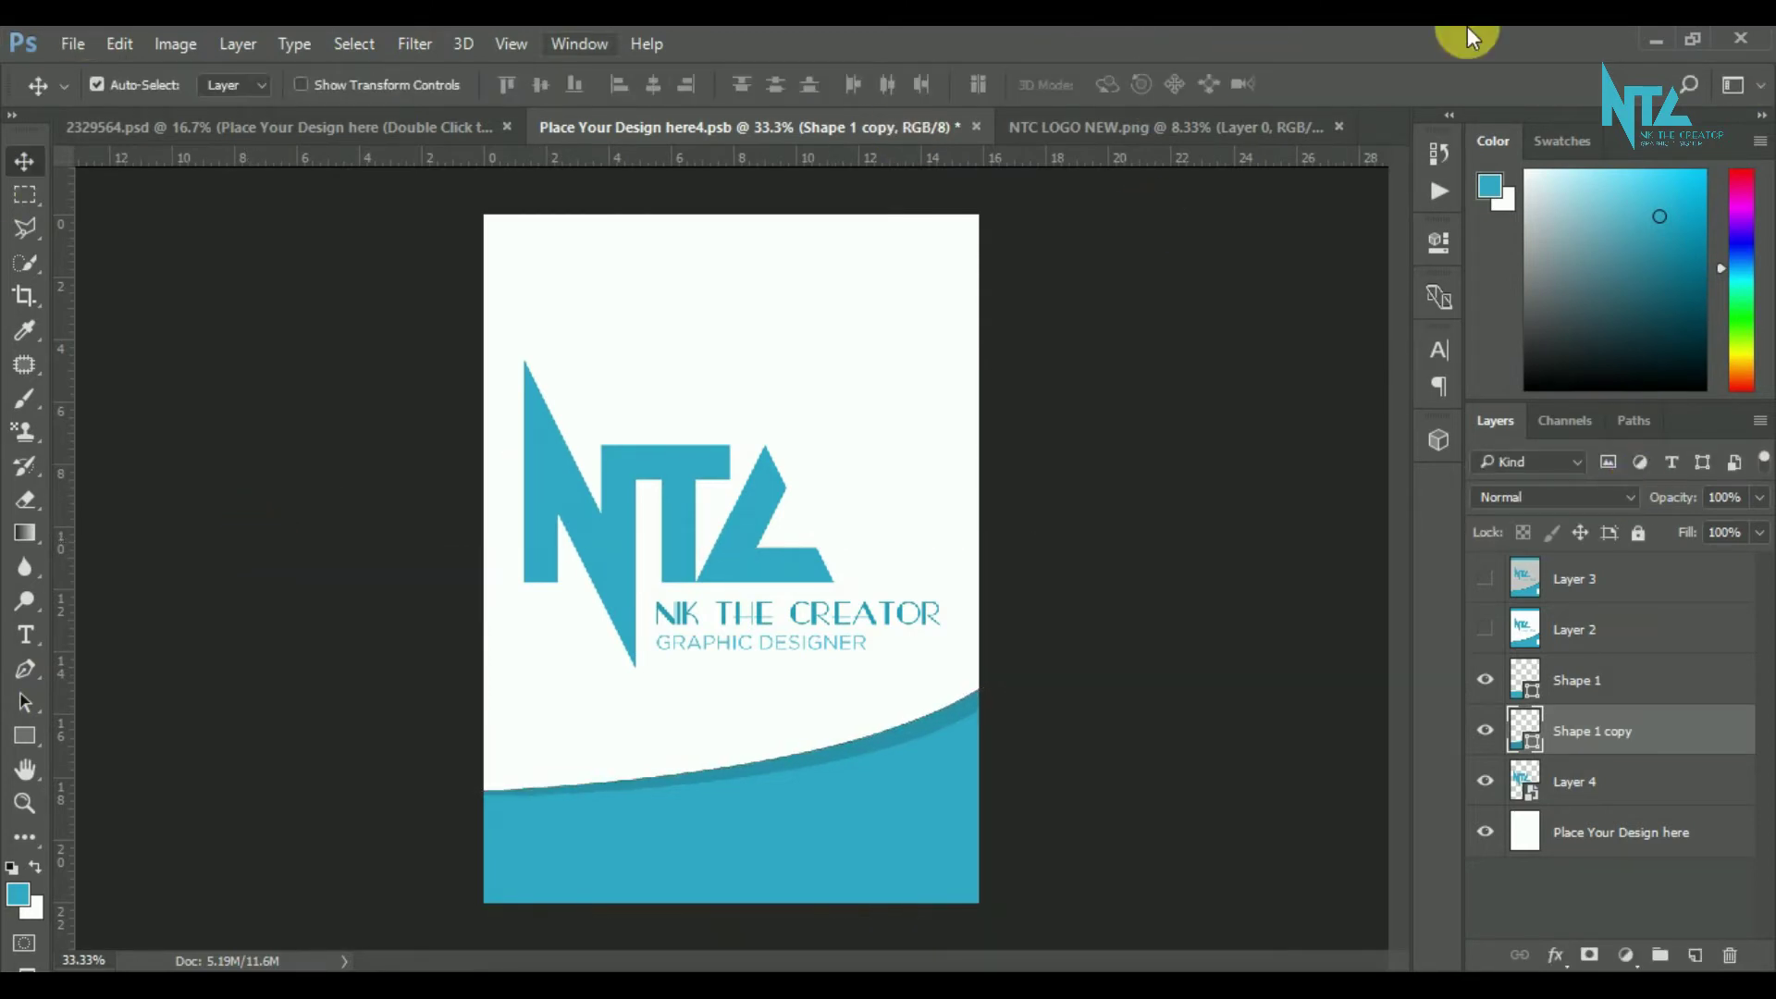
- Zoom to 50% and group Shape 1 and Shape 1 copy into Group 1
key("ctrl+plus")
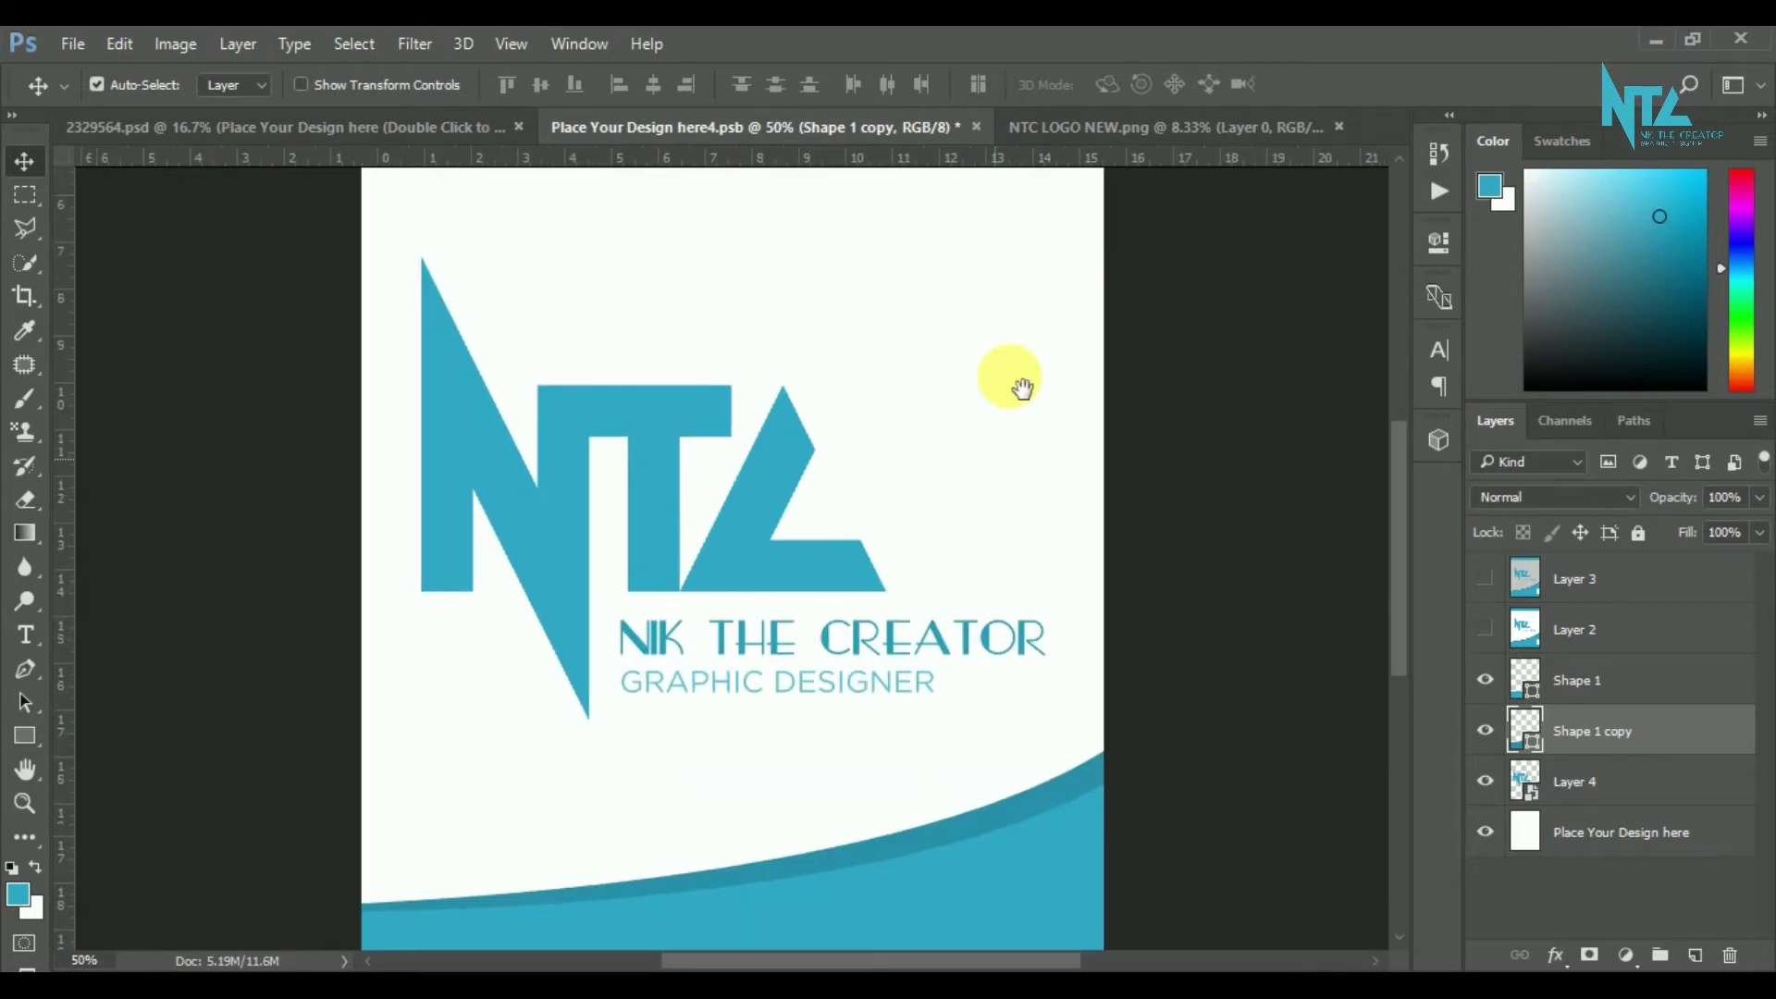
left_click_drag(1018, 385, 1004, 308)
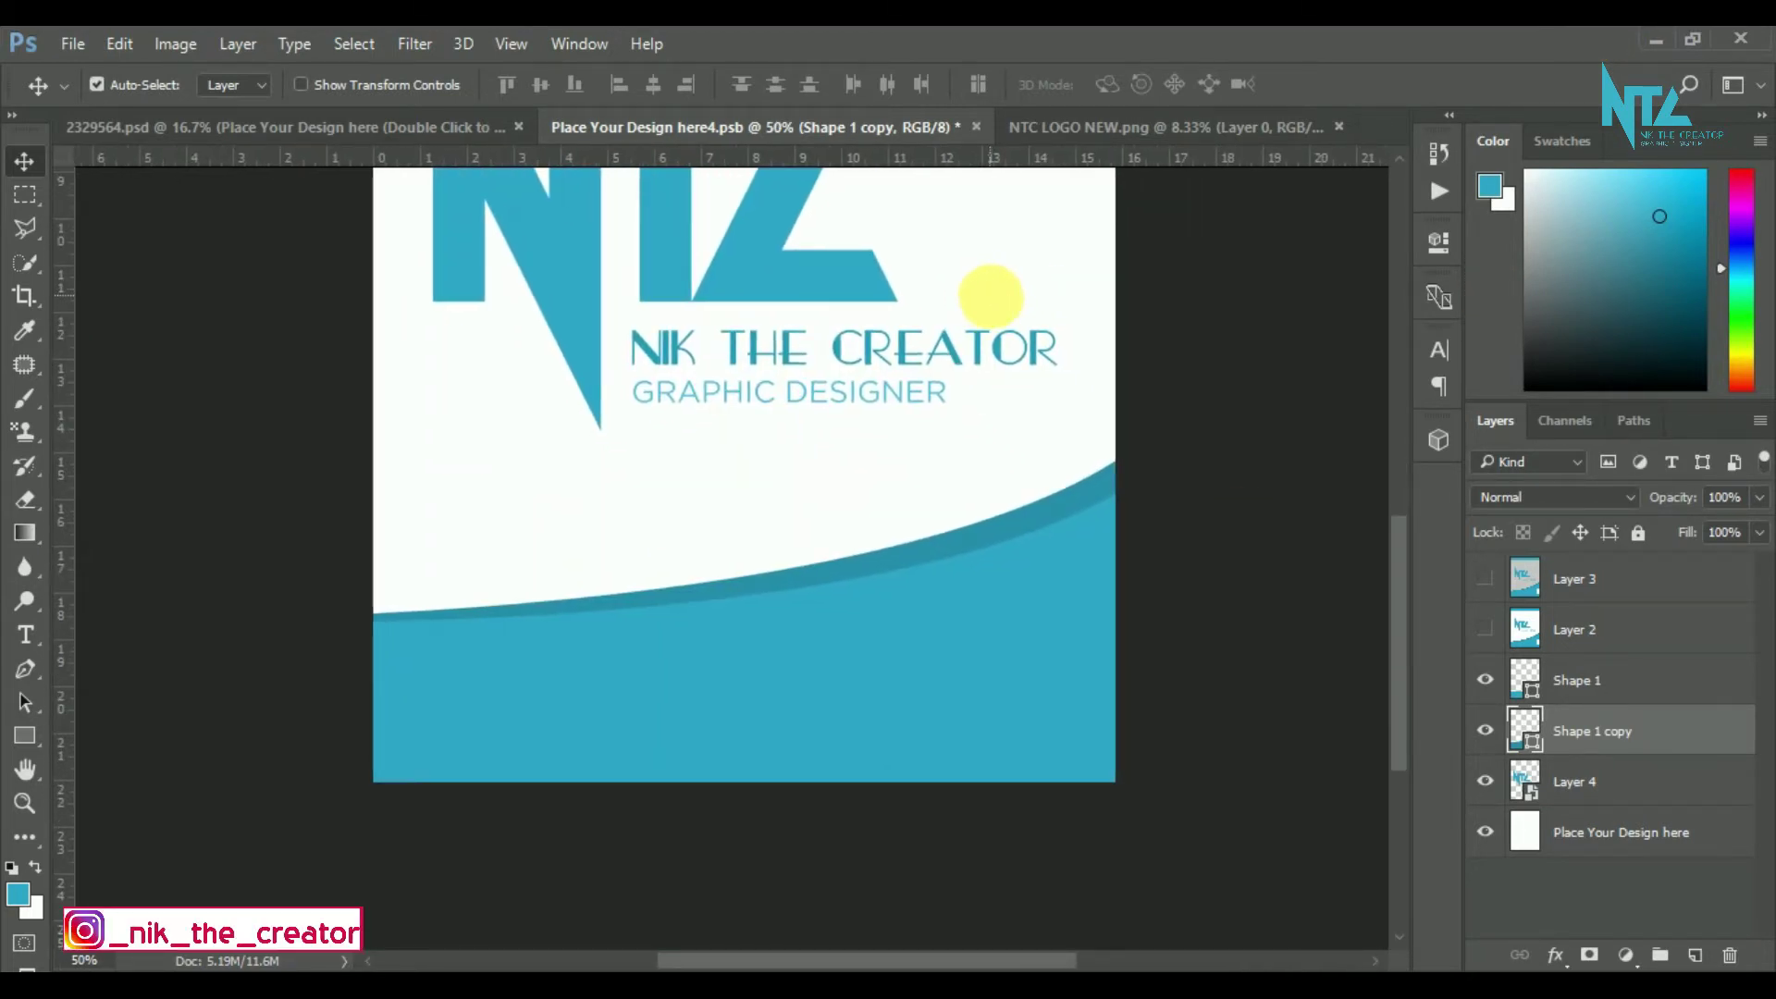
left_click(1662, 693, "shift")
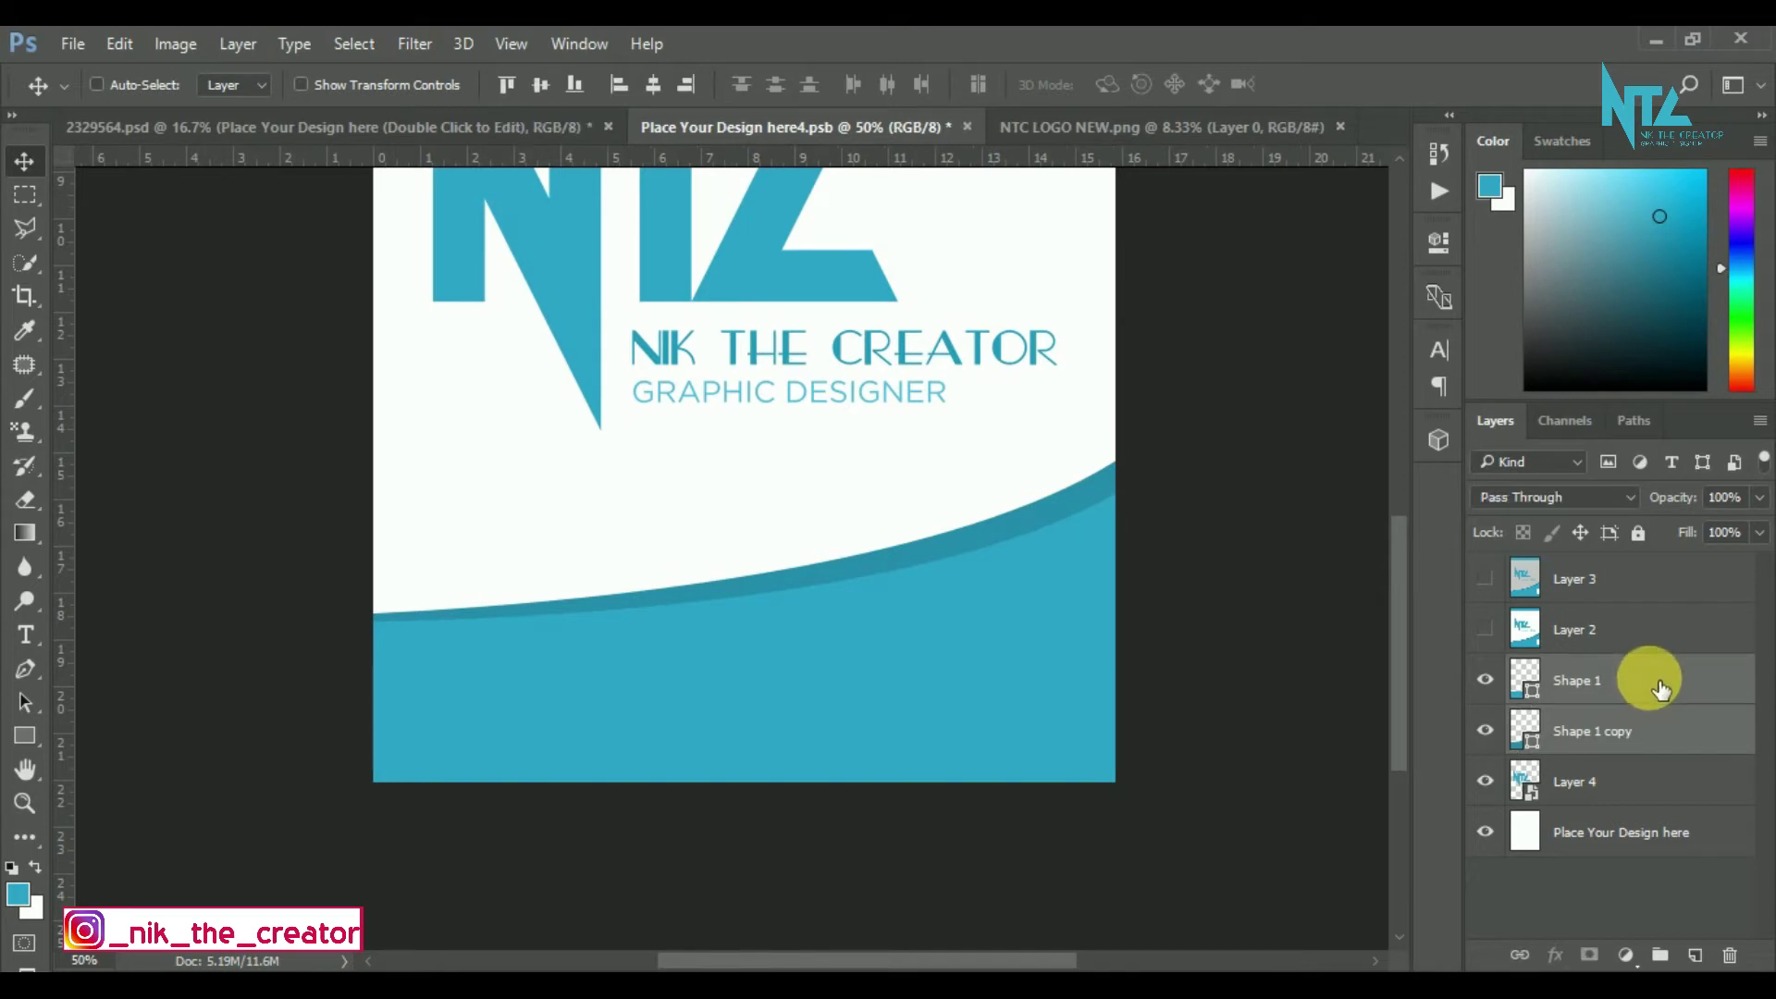
key("ctrl+g")
key("ctrl+t")
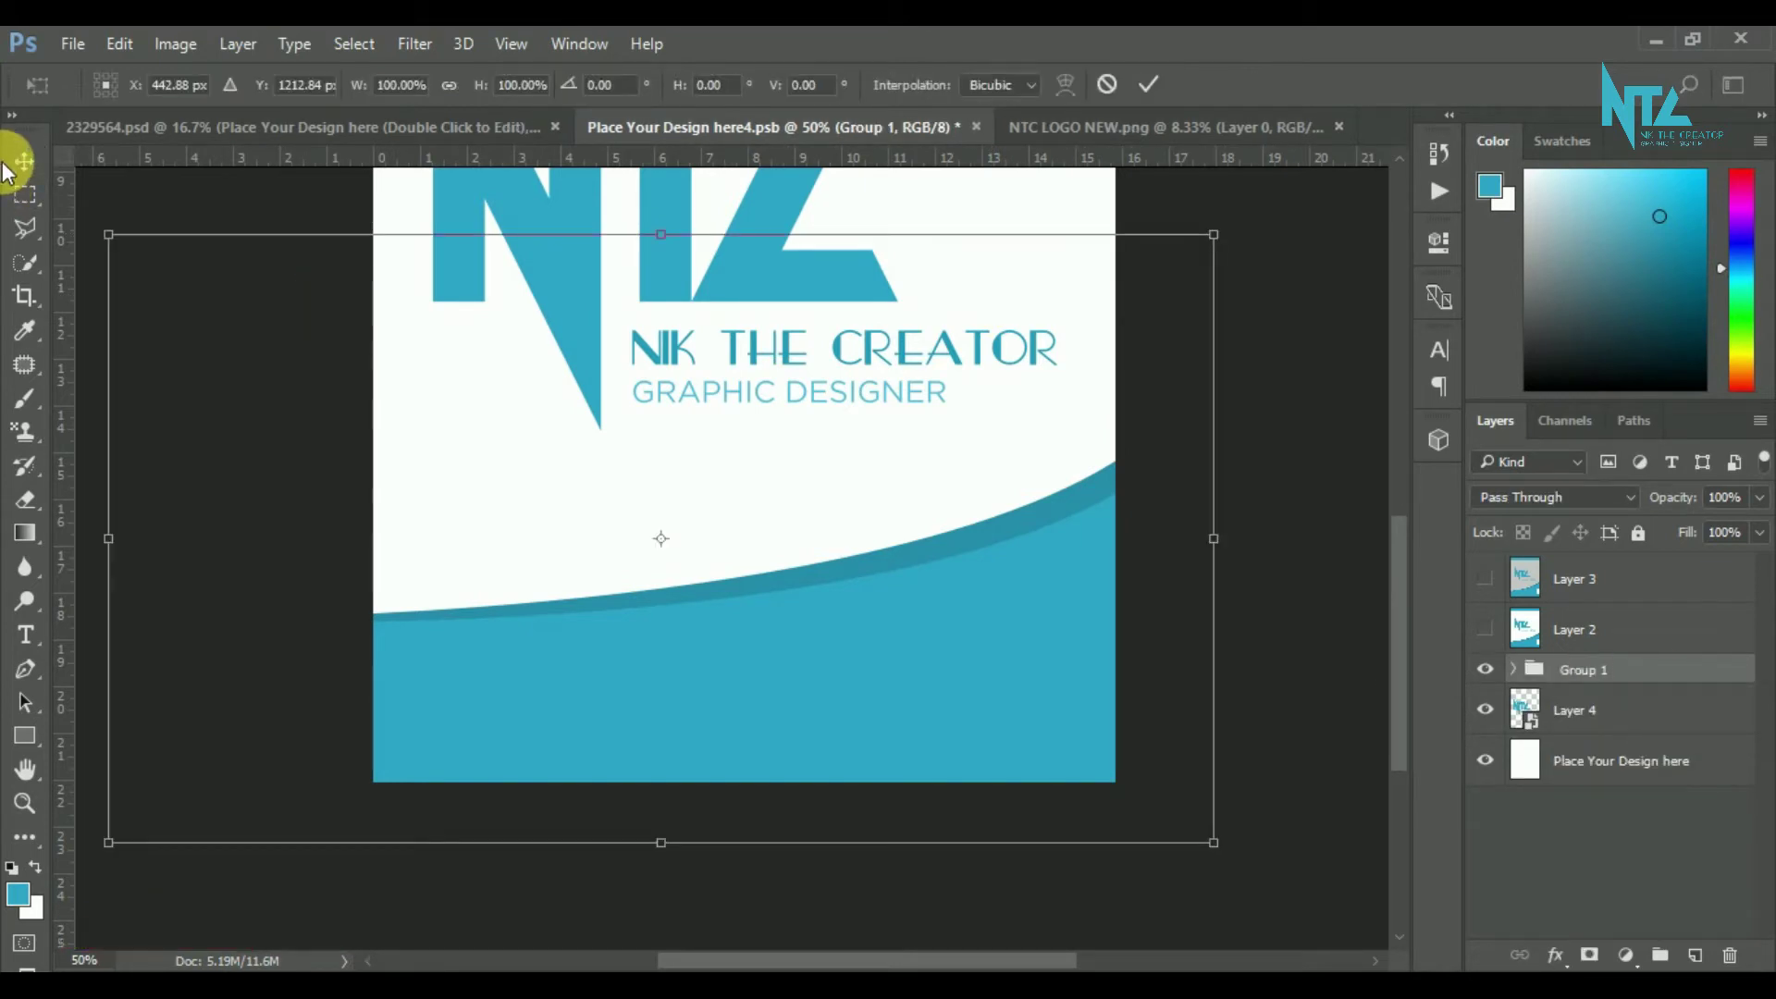
left_click(24, 162)
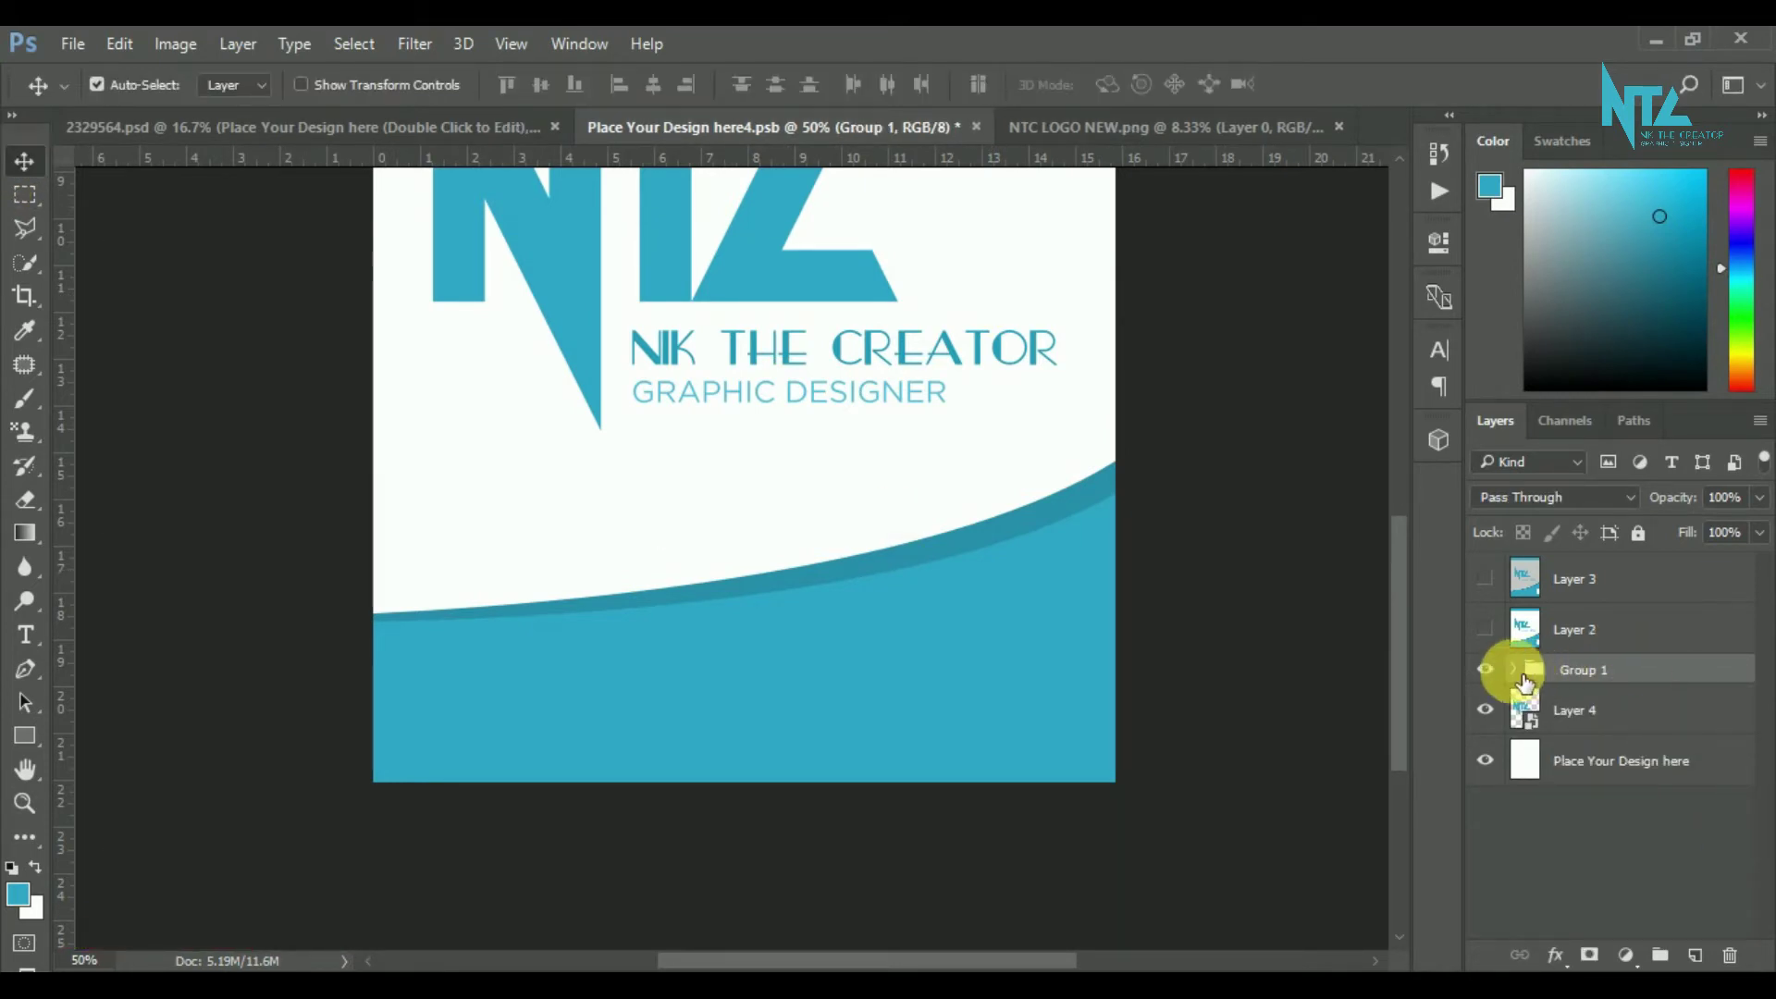
- Enlarge Group 1 slightly to about 101.9% and commit the transform
left_click(1517, 669)
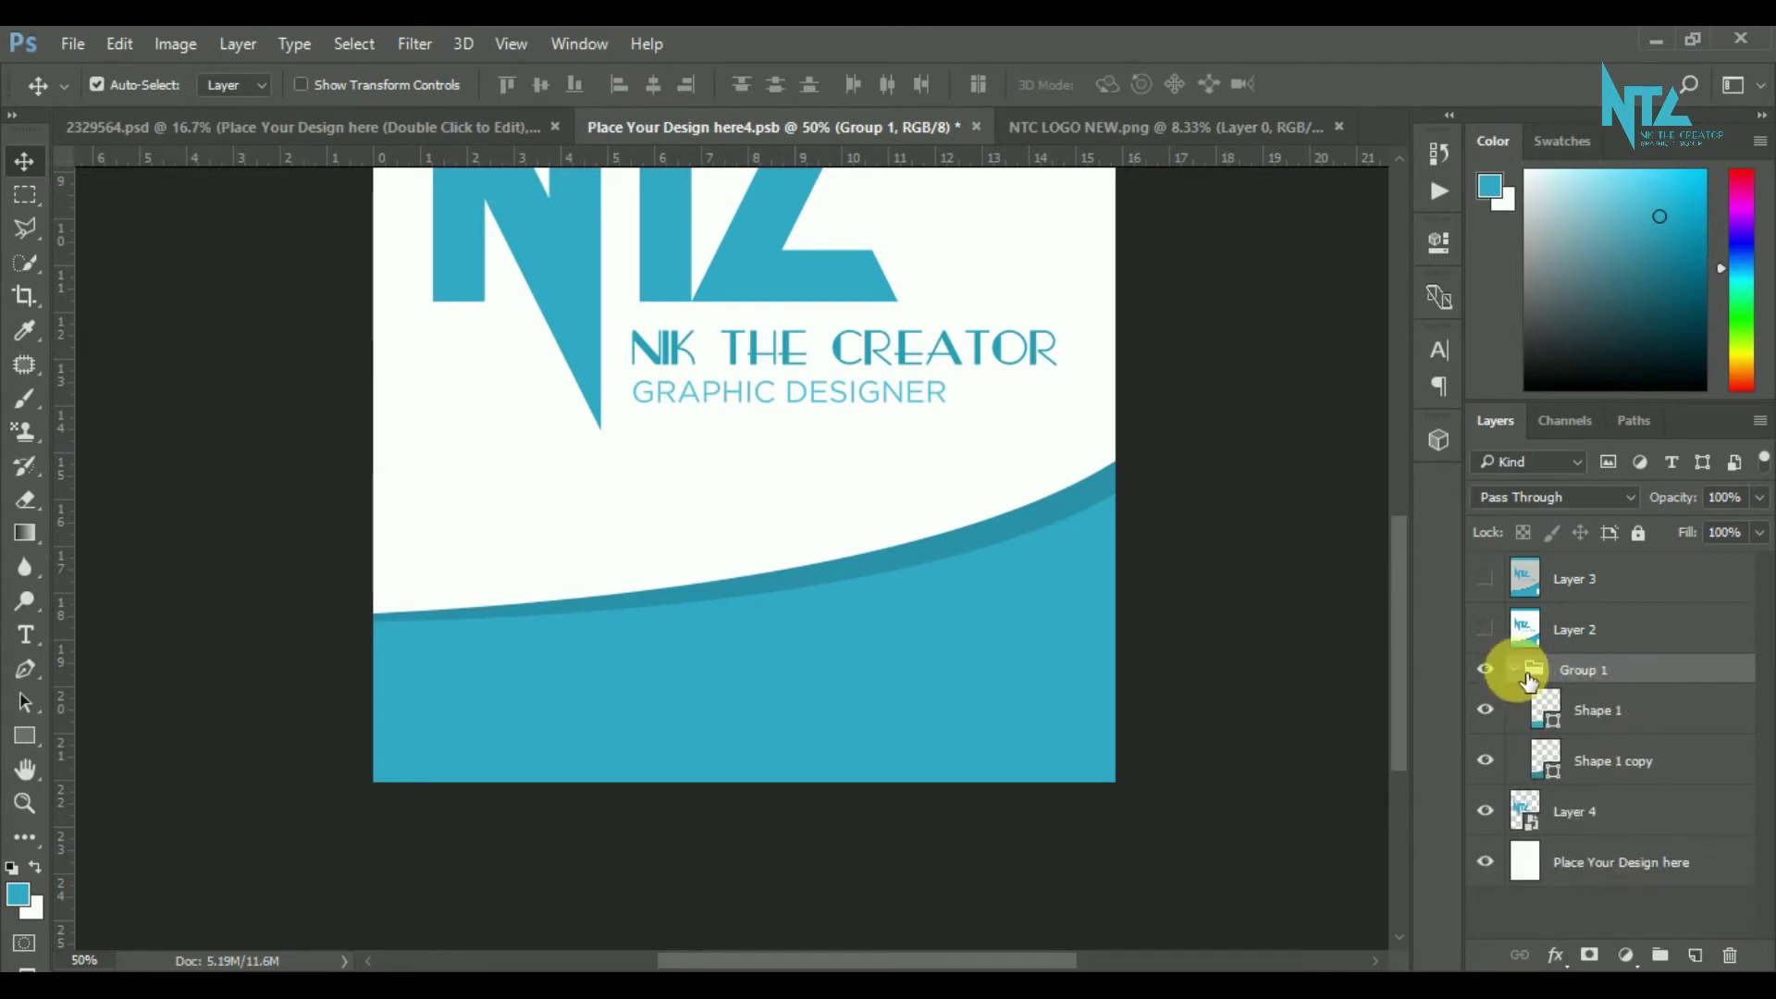
left_click(1517, 670)
key("ctrl+t")
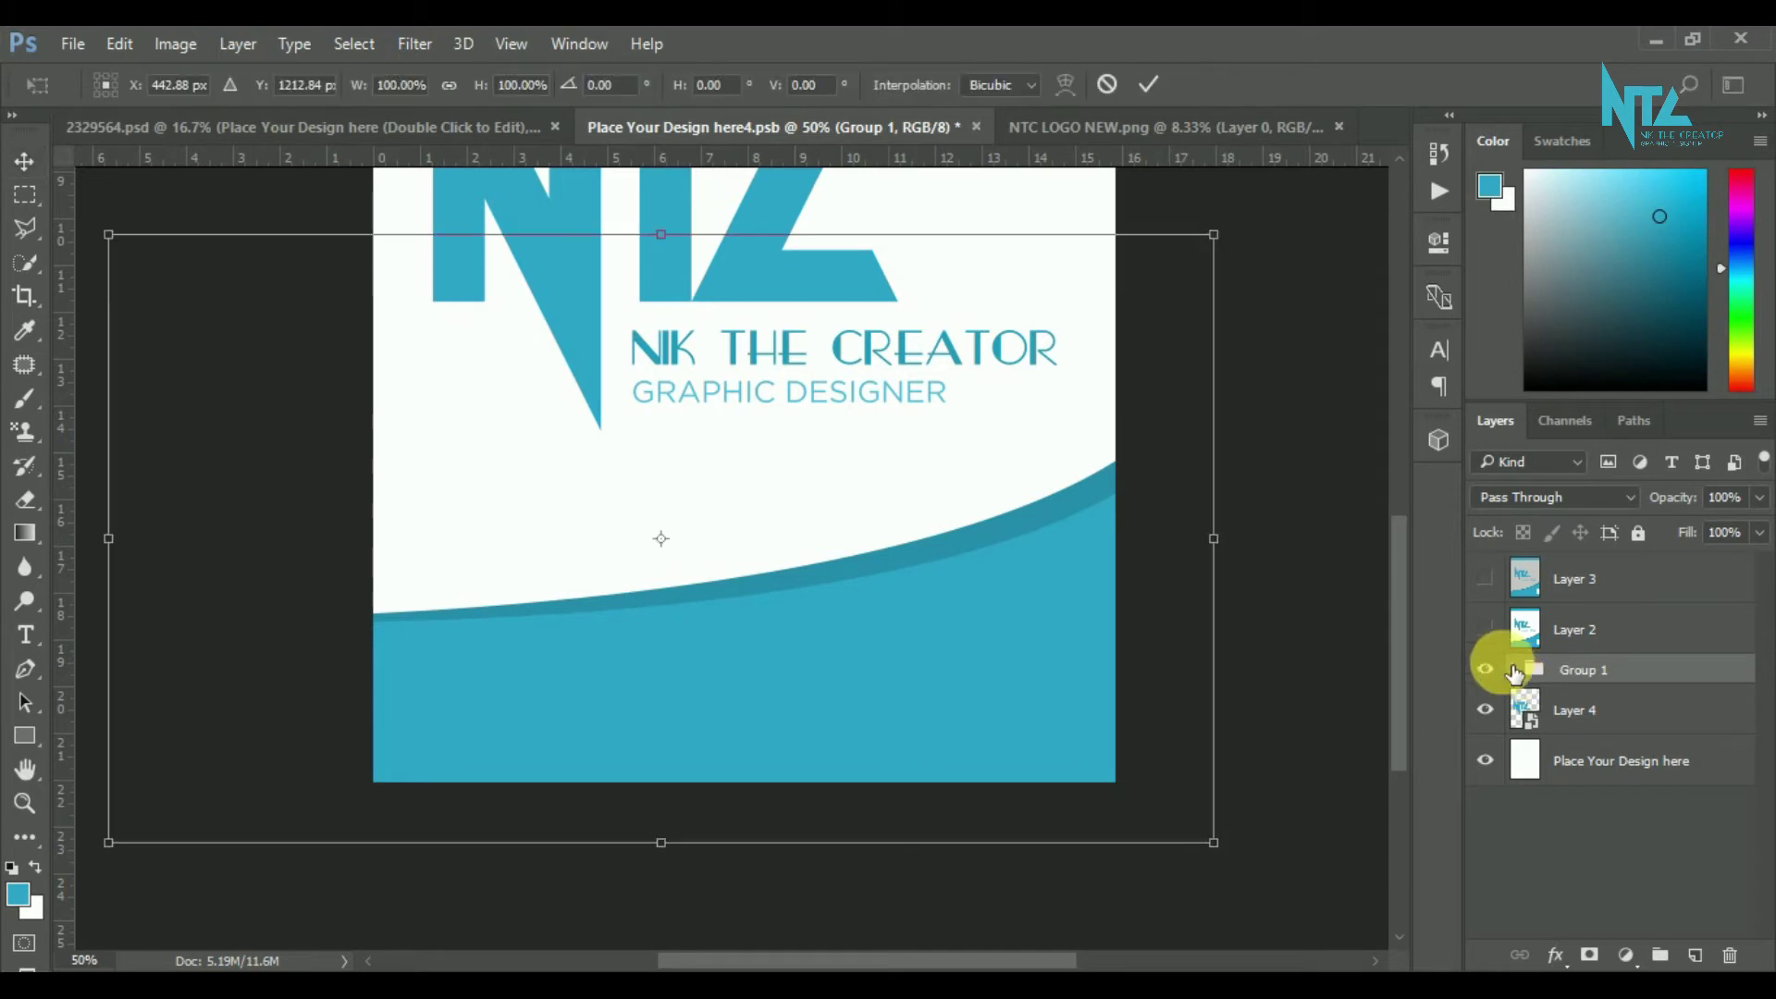
left_click_drag(1221, 238, 1250, 233)
left_click(1151, 86)
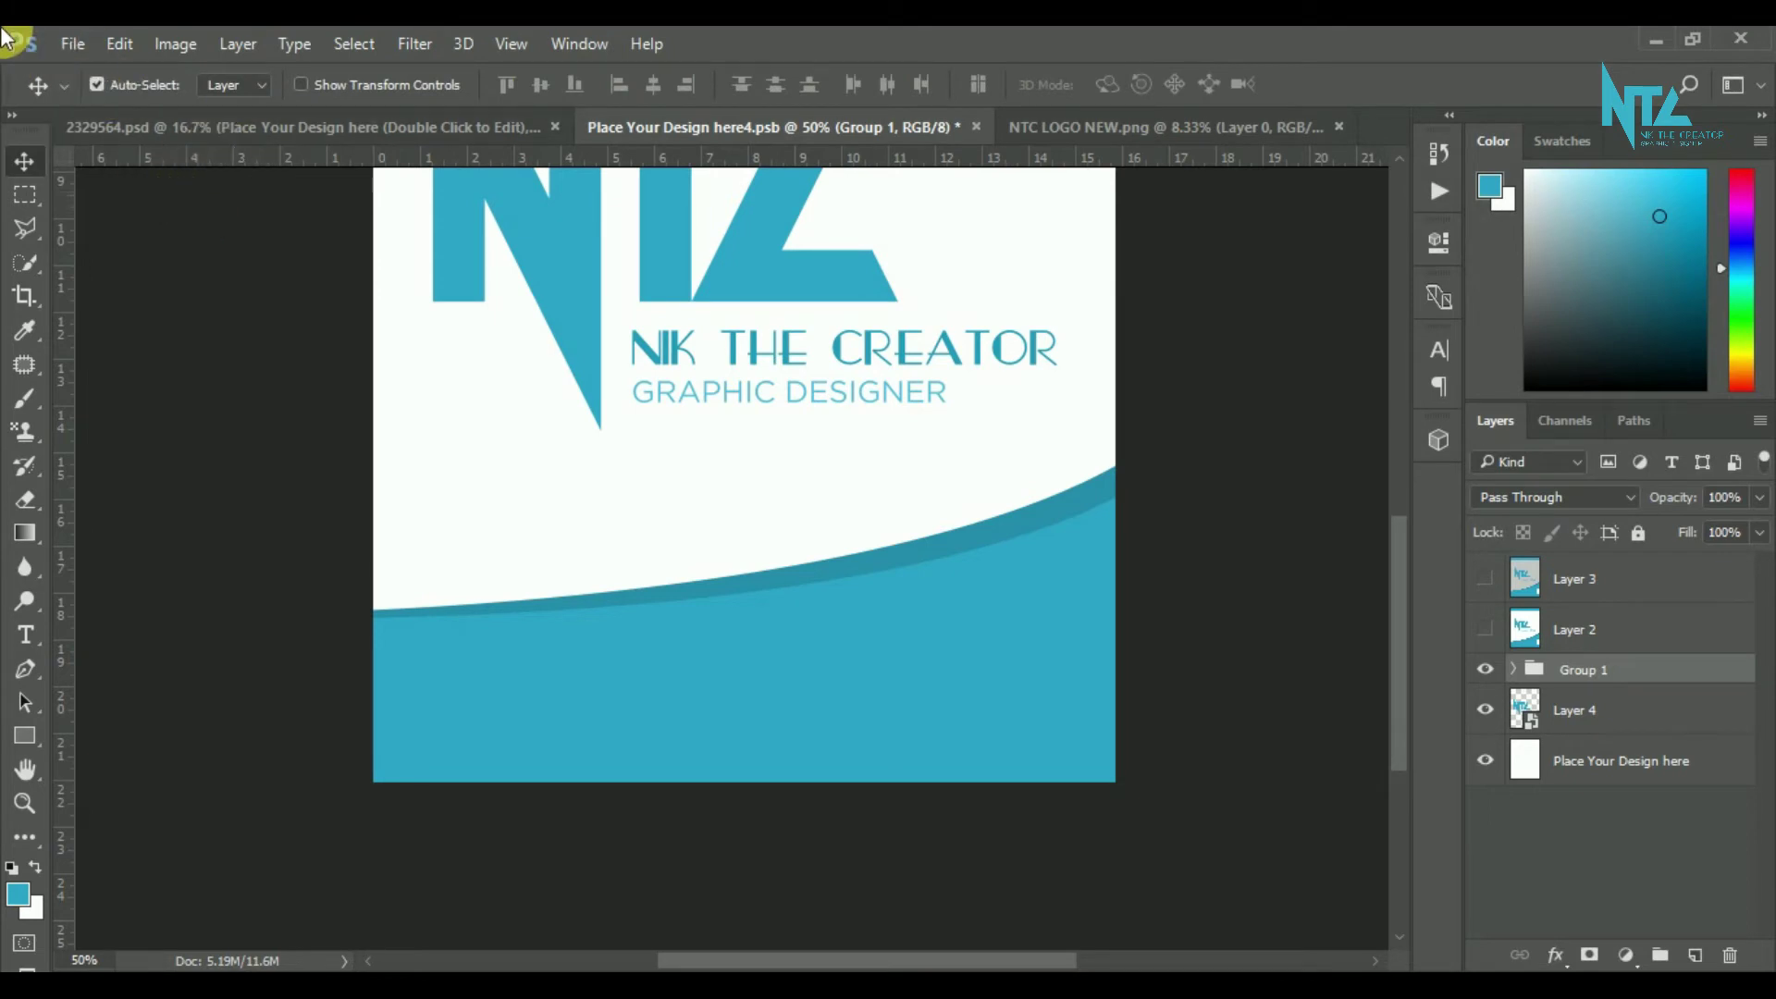
- Draw a white 92×92 px square on the teal band and place a copy directly below it
left_click(37, 867)
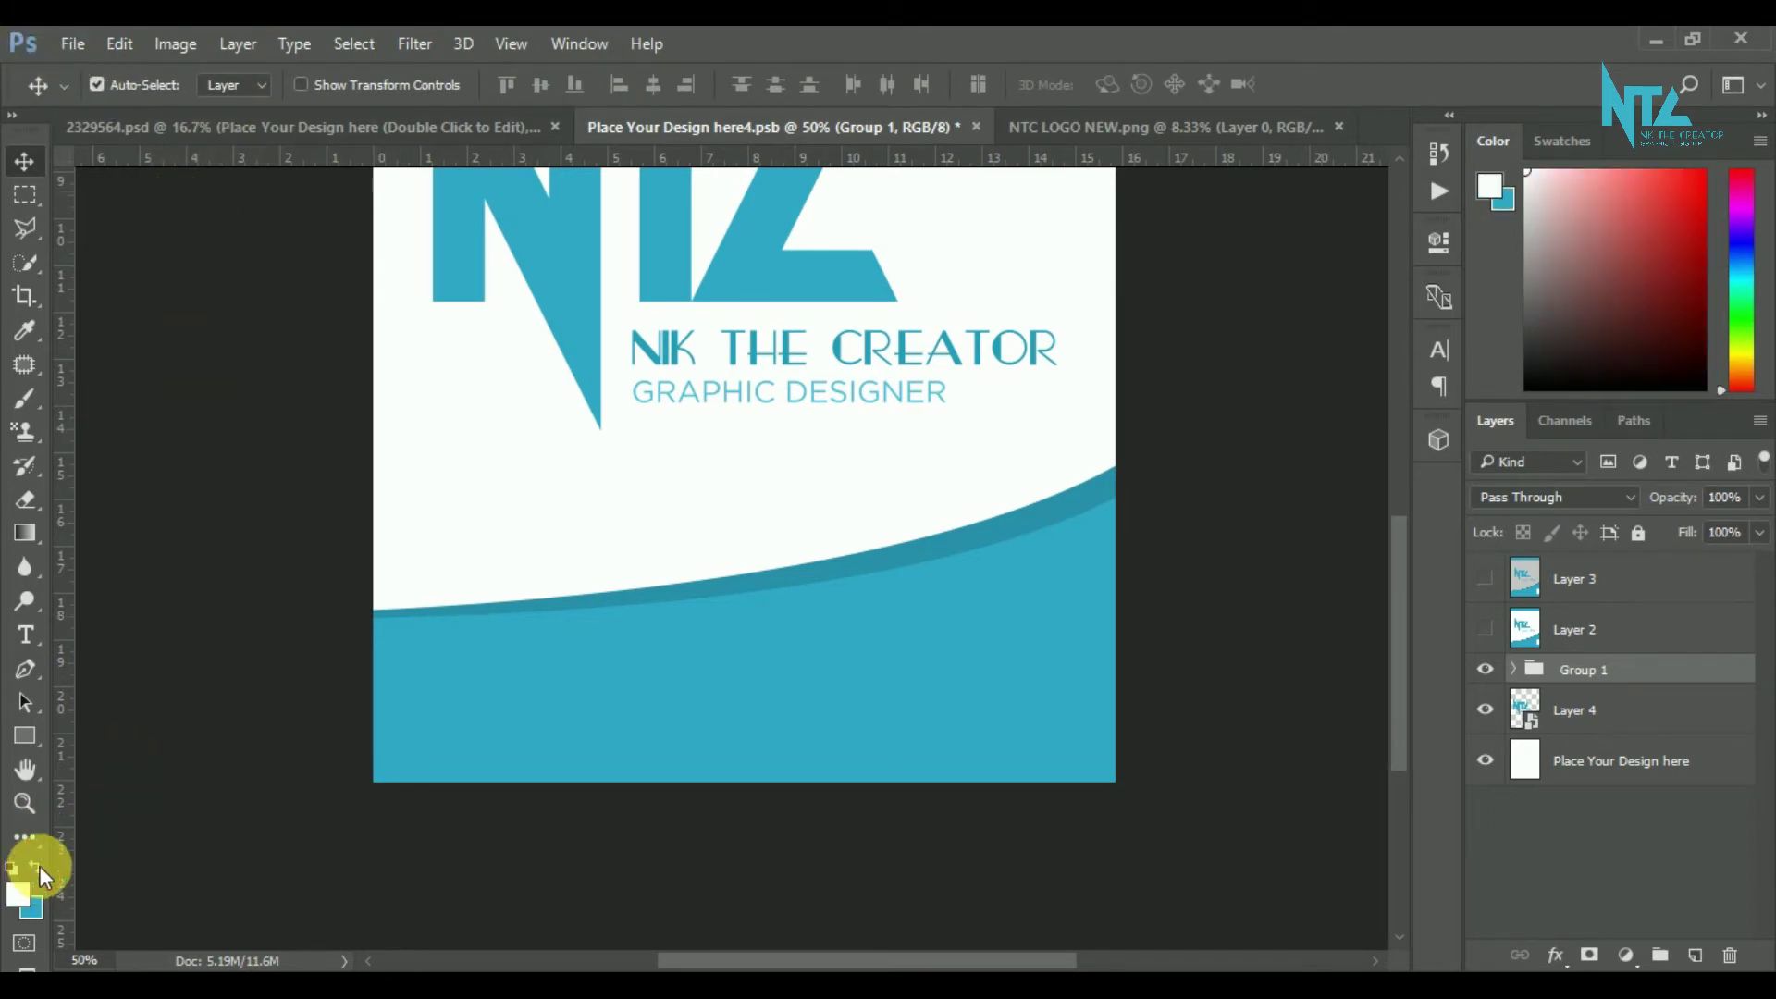
left_click(25, 736)
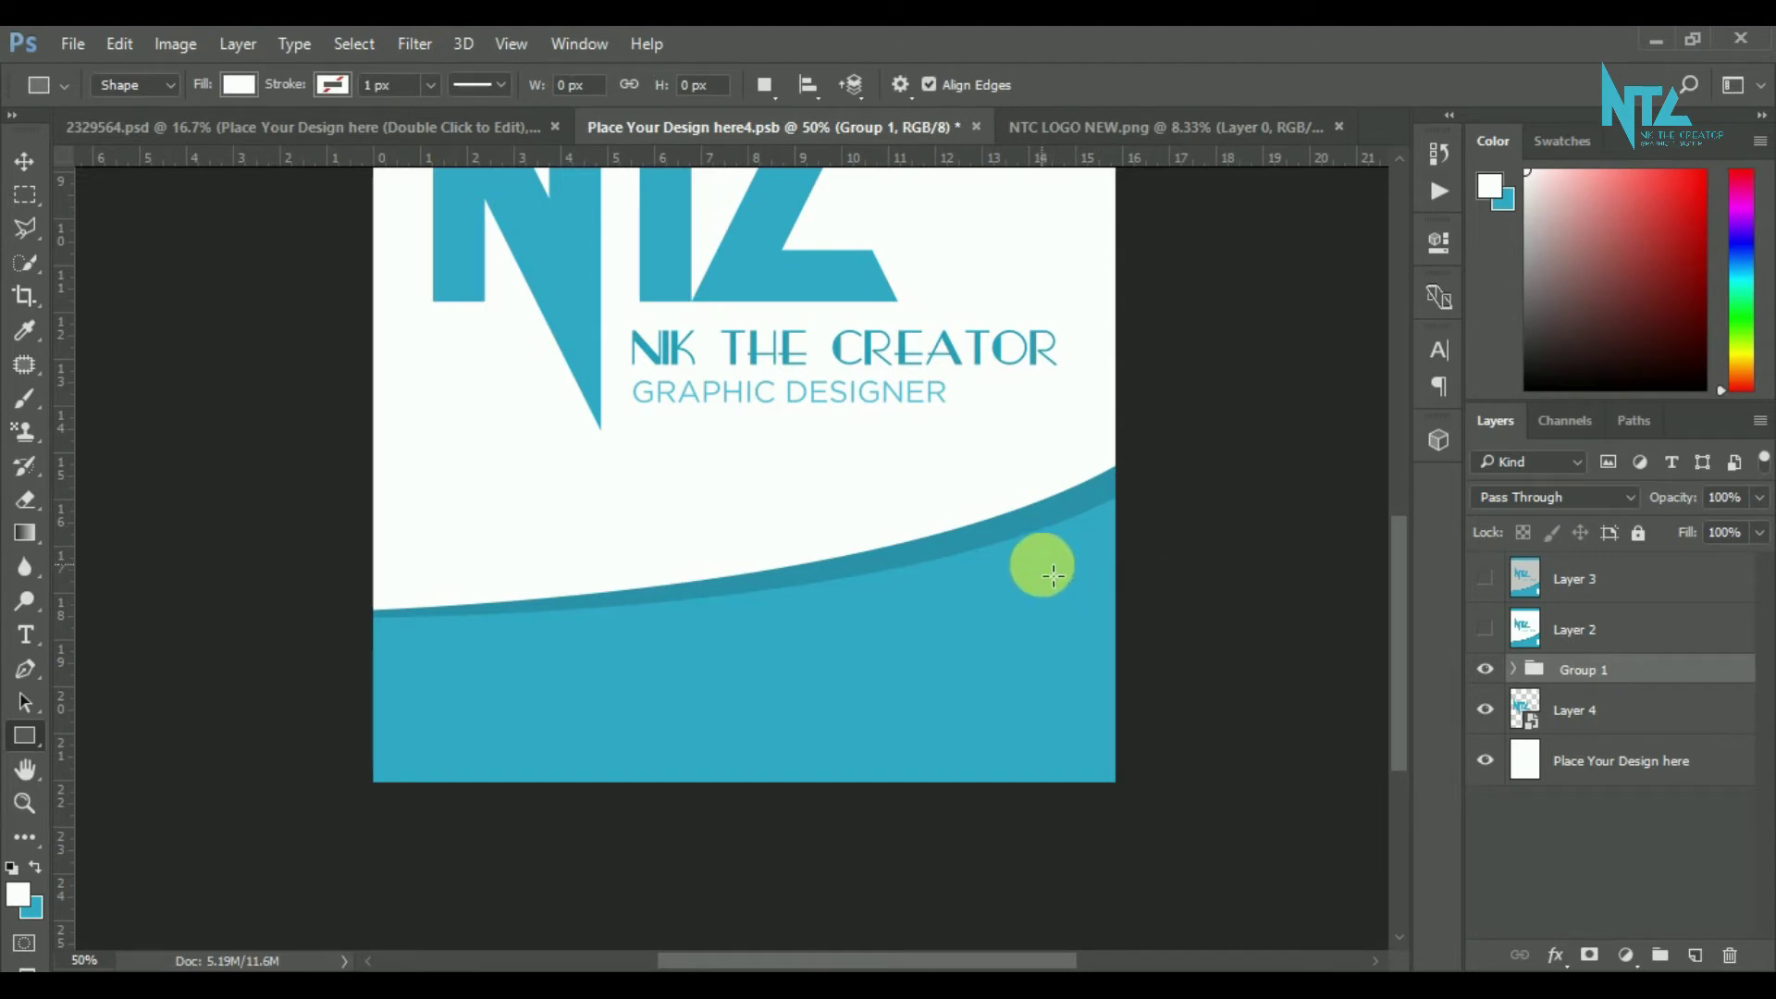
mouse_move(1042, 565)
left_mouse_down()
mouse_move(1110, 642)
mouse_move(1127, 634)
left_mouse_up()
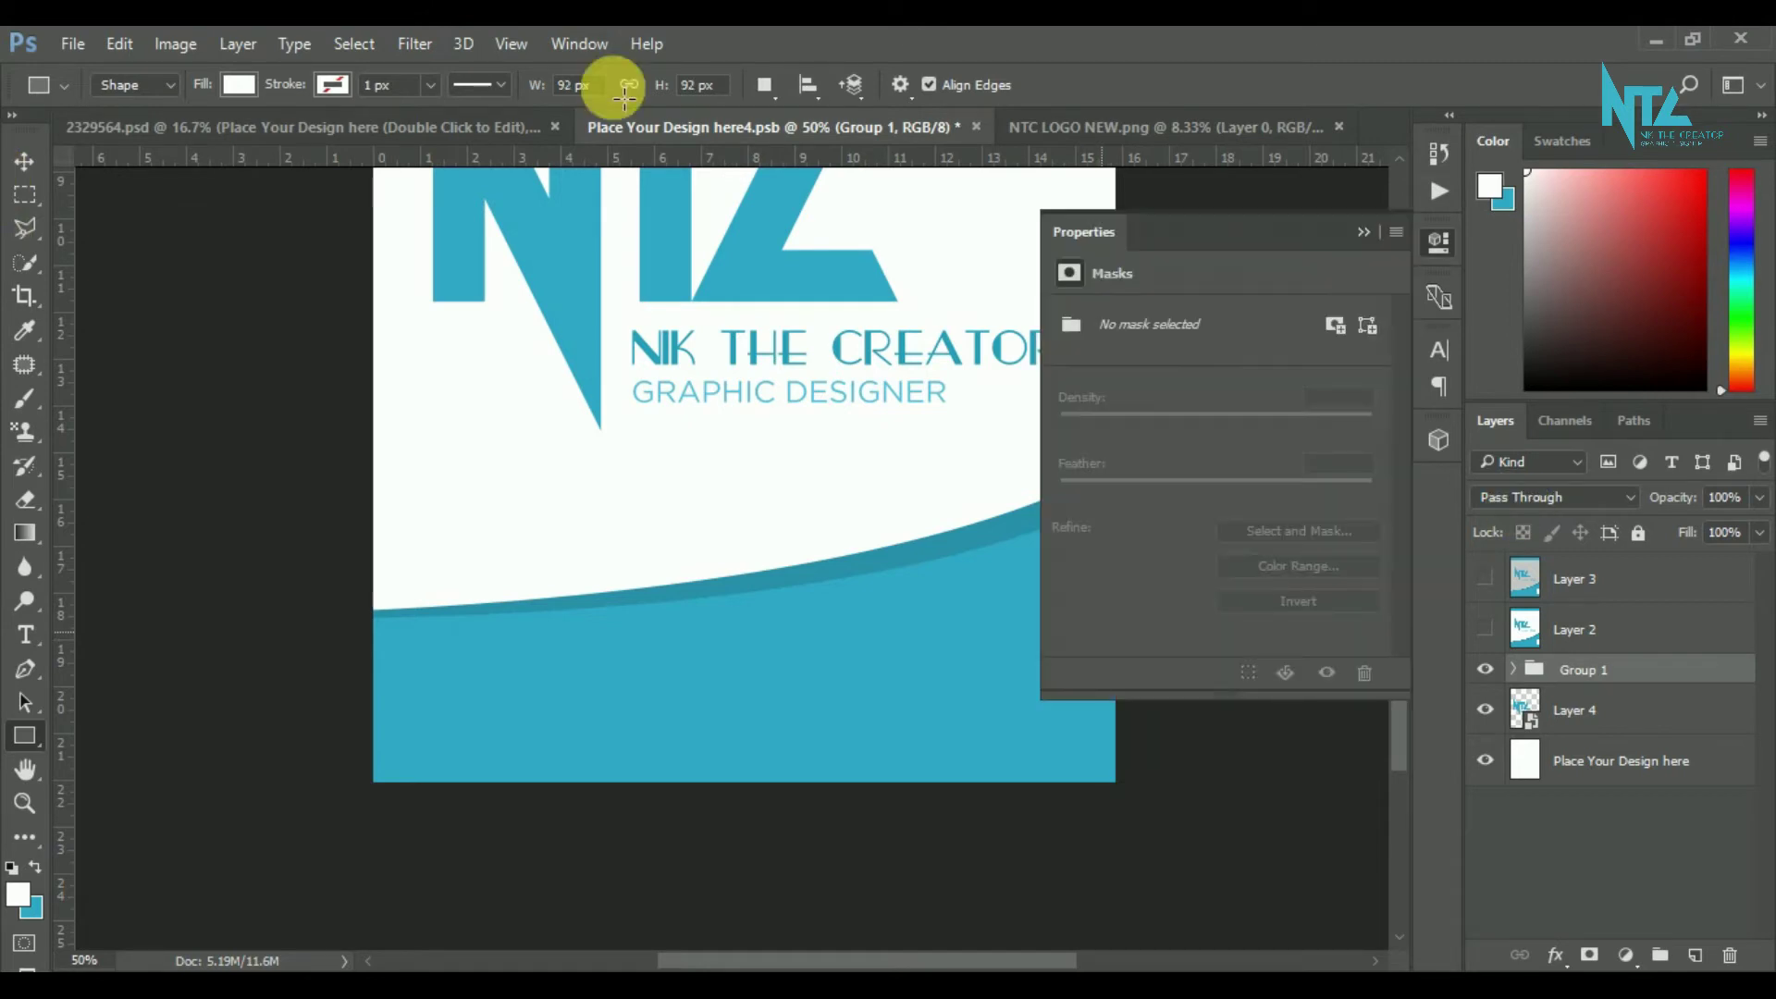
left_click(24, 164)
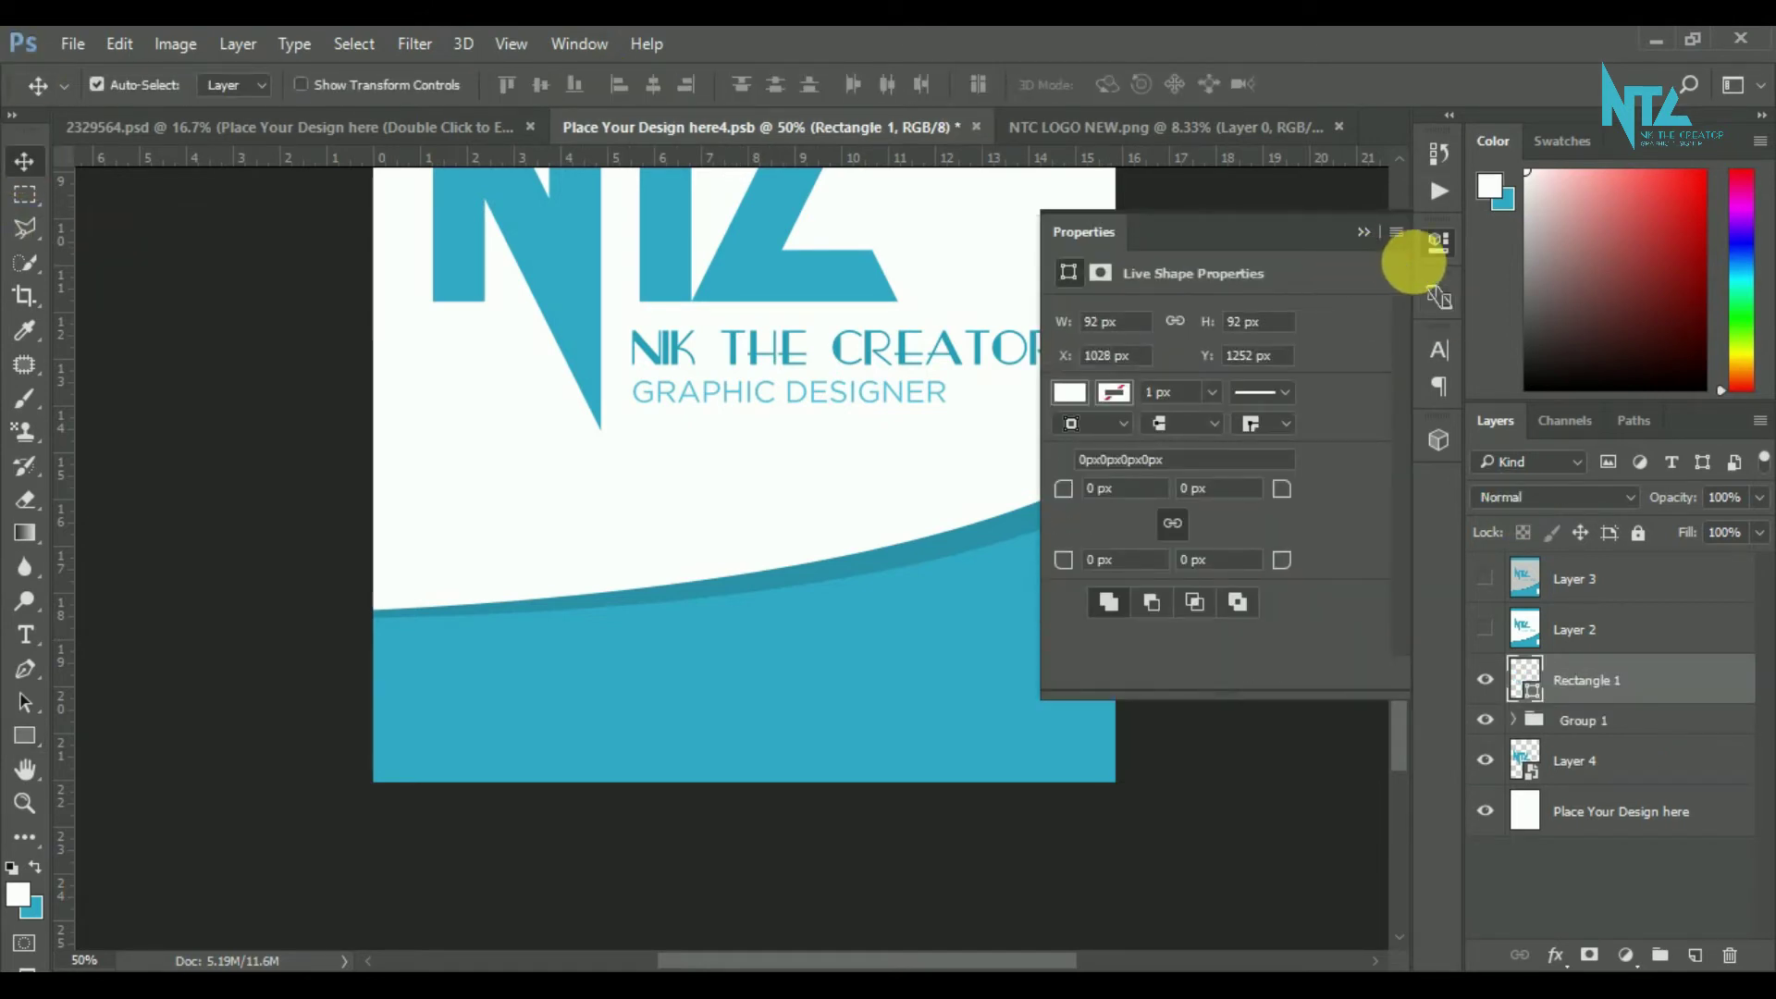
left_click(1438, 243)
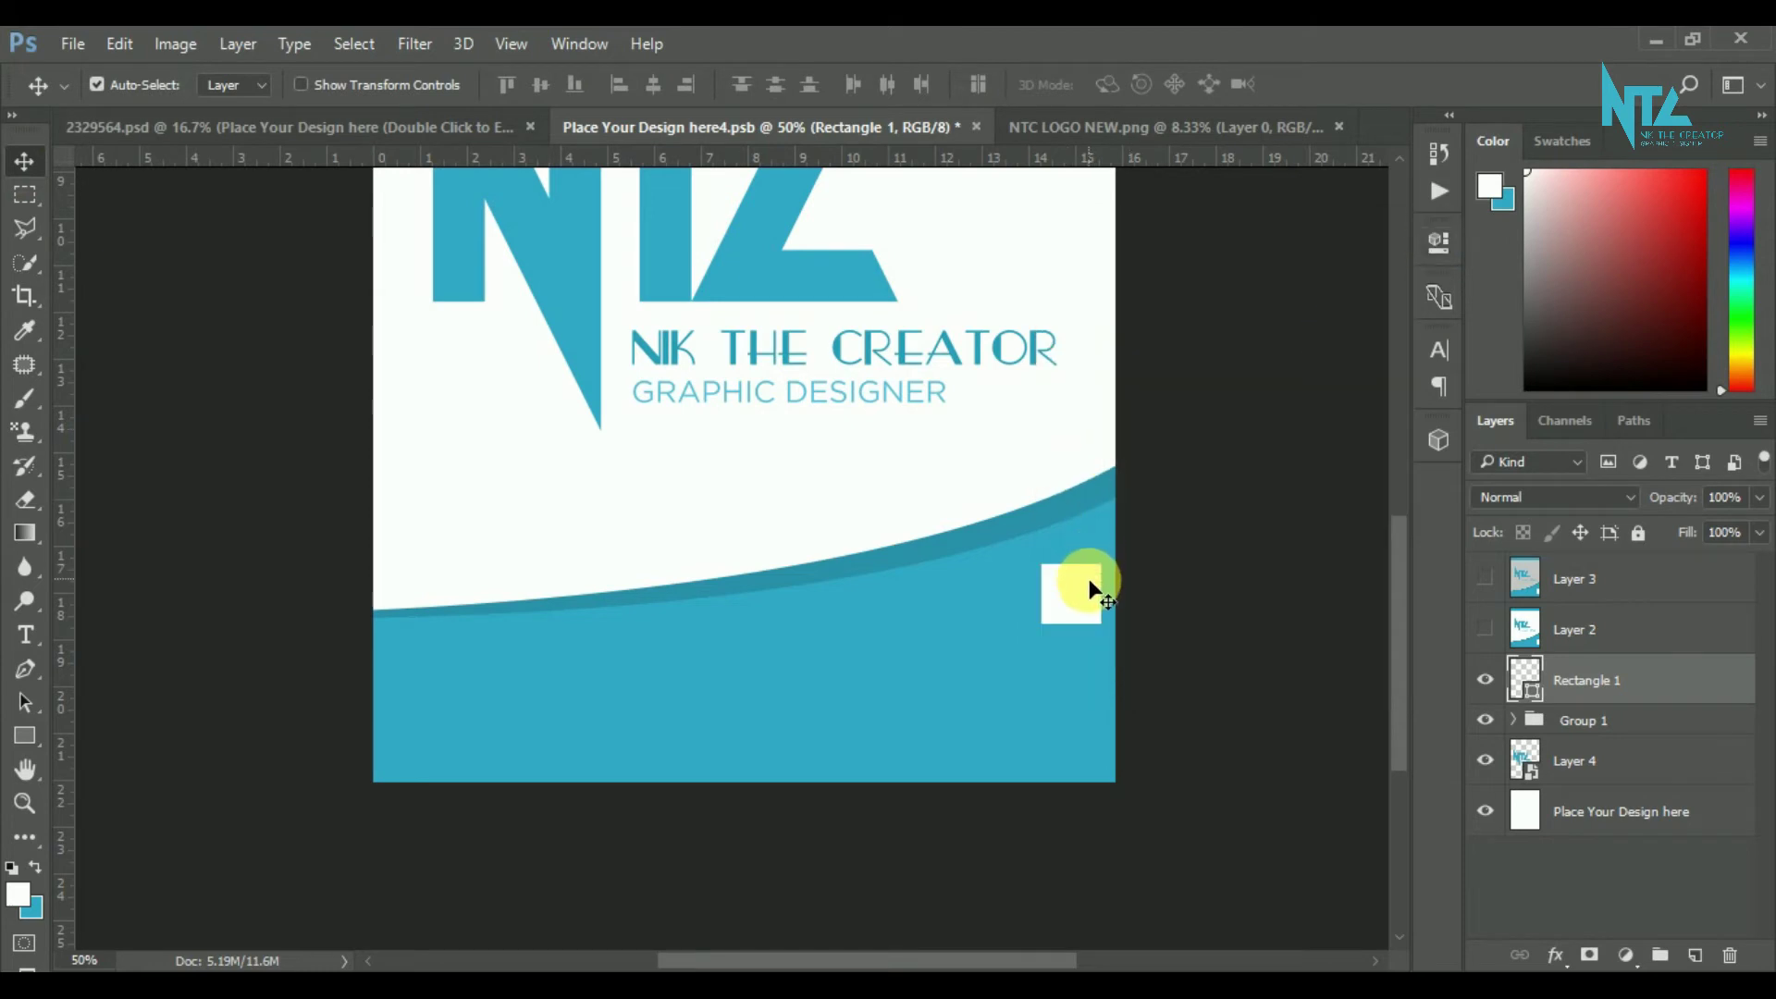
left_click_drag(1090, 584, 1086, 691, "alt")
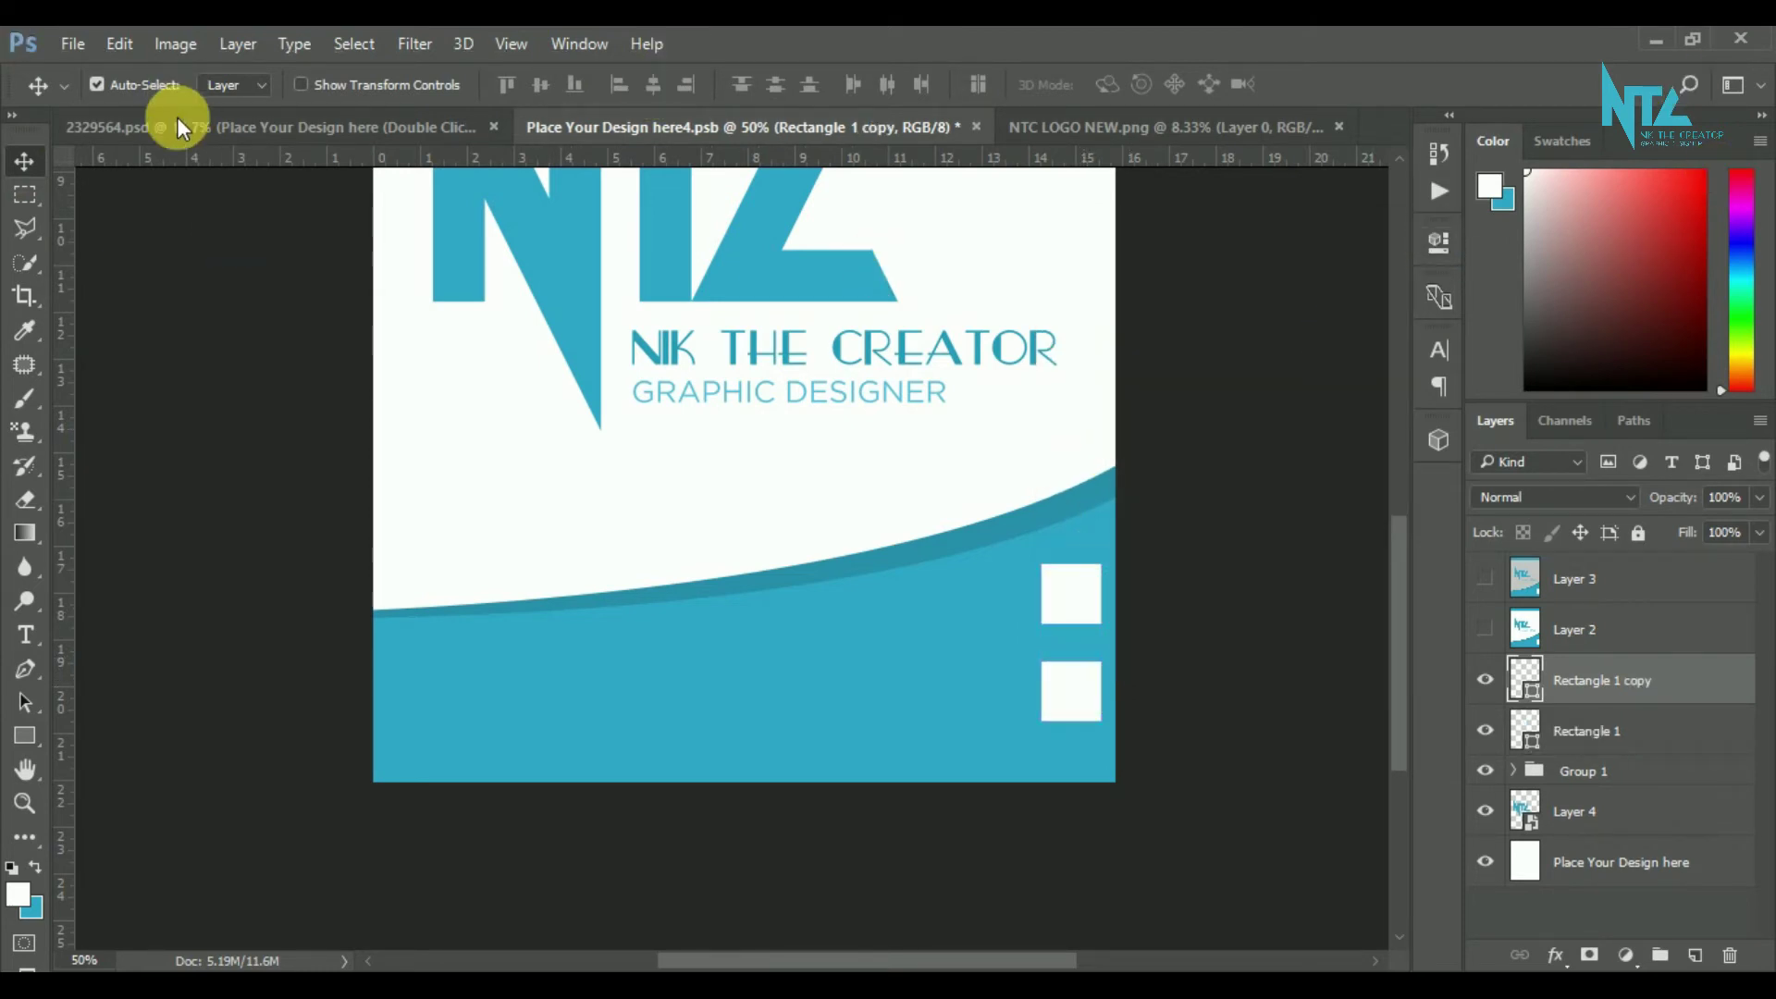
- Close NTC LOGO NEW.png and drop the mail and phone-call icon files onto the design
left_click(1343, 126)
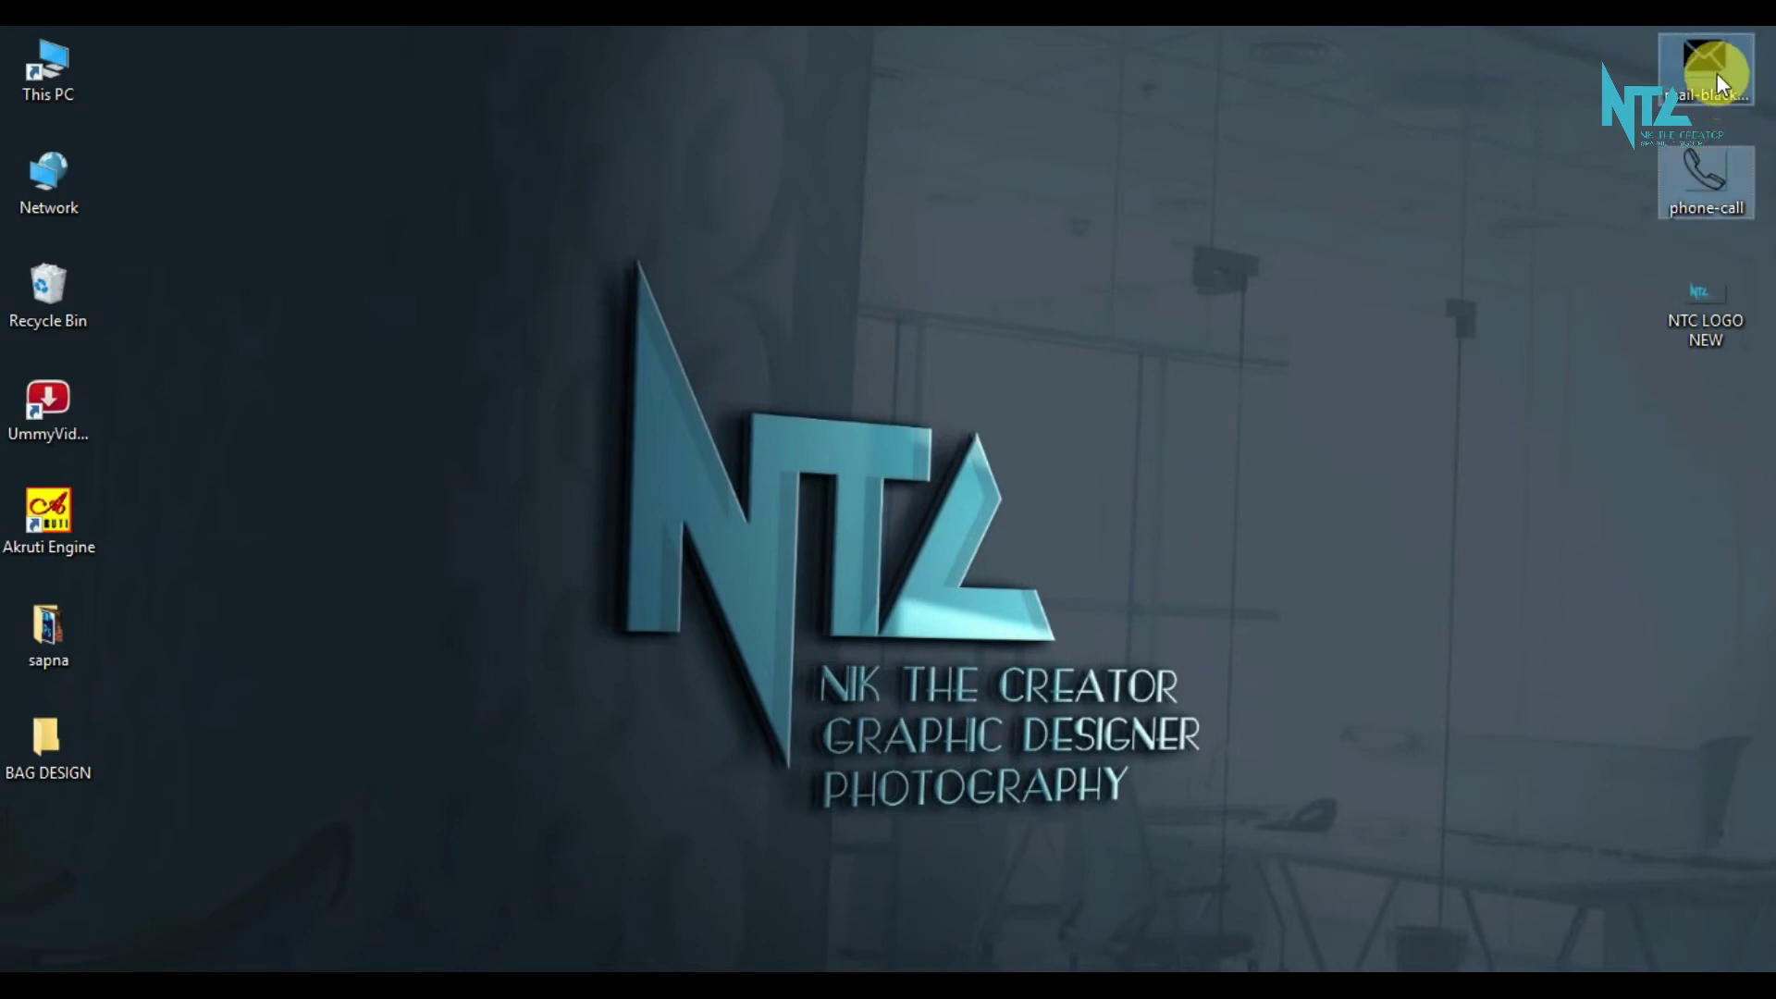
left_click_drag(1698, 189, 1024, 874)
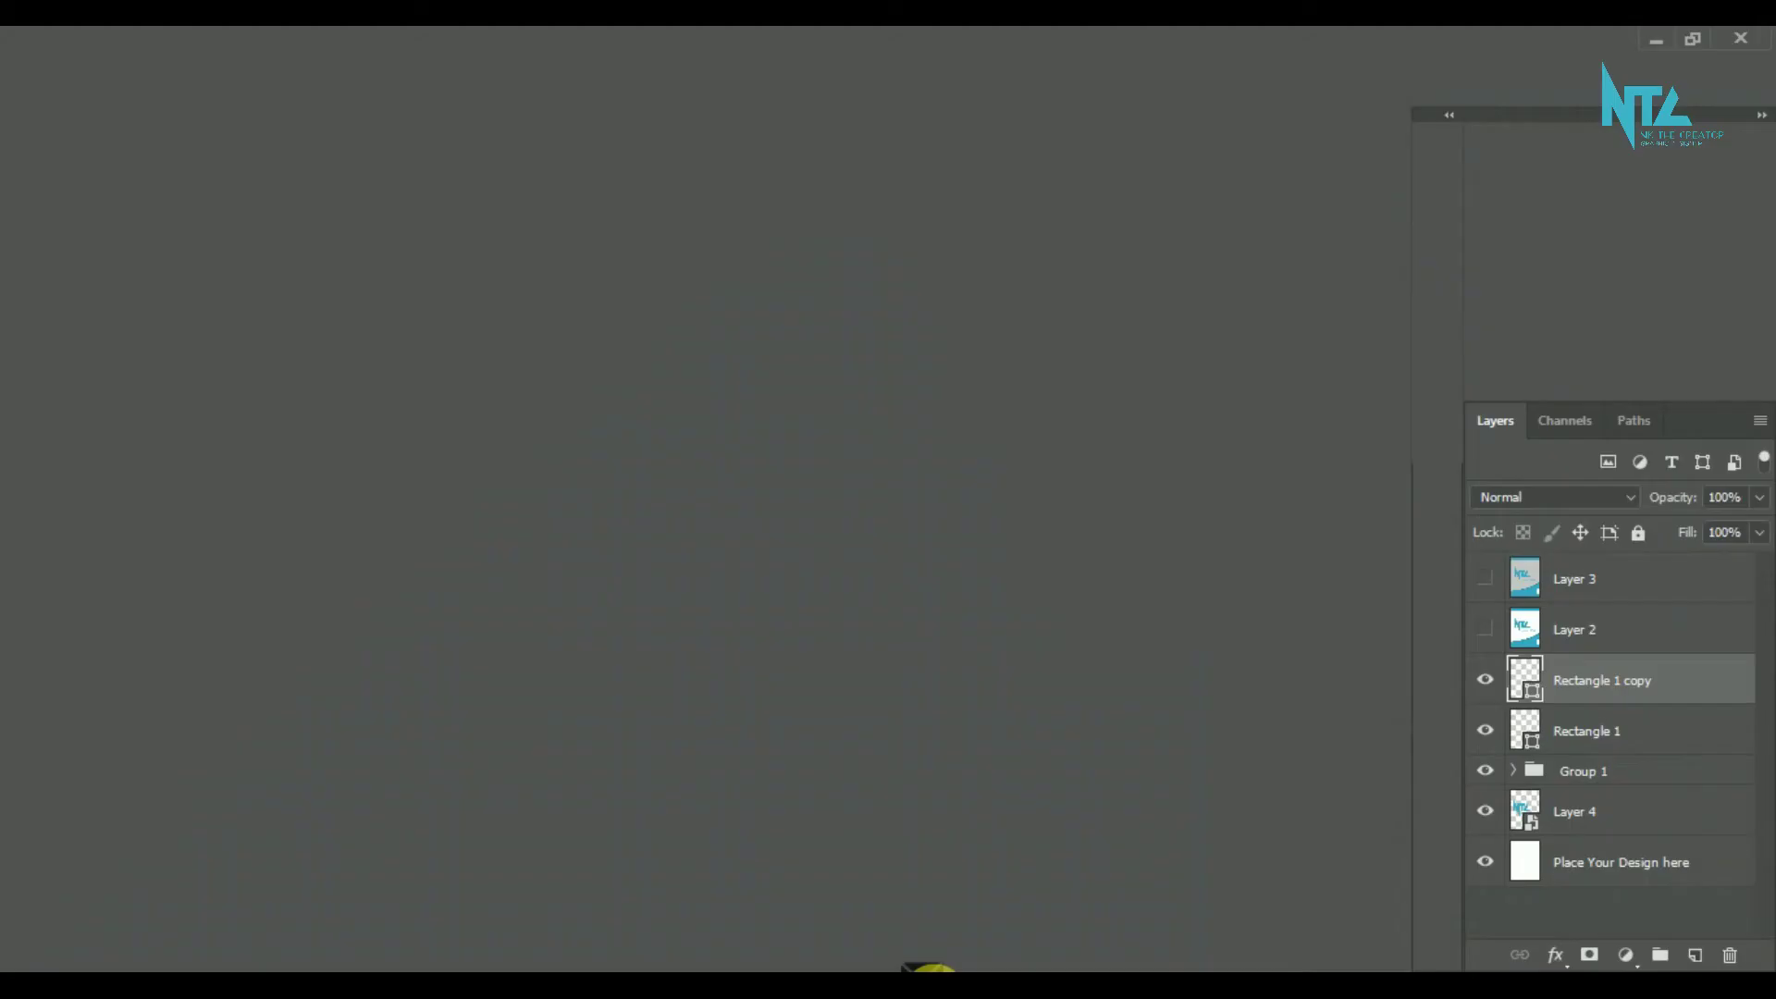
left_click_drag(961, 965, 944, 479)
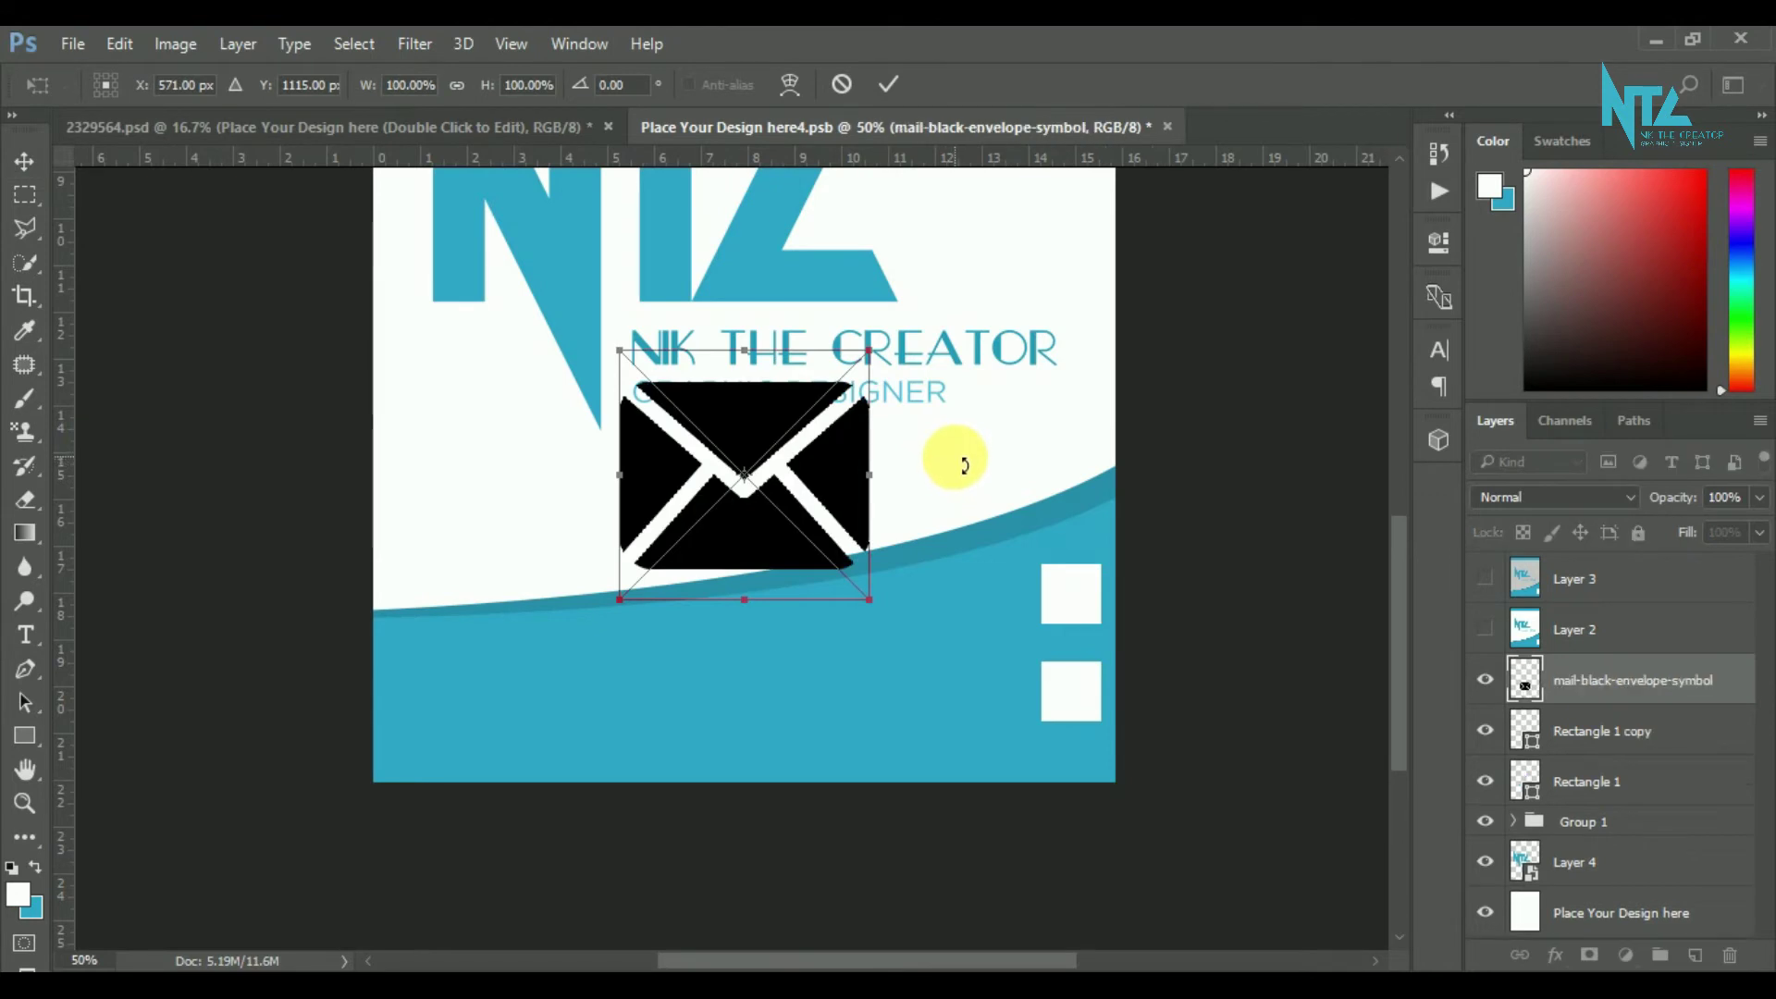
- Commit the placed envelope and phone icons, then select the envelope layer
left_click(890, 81)
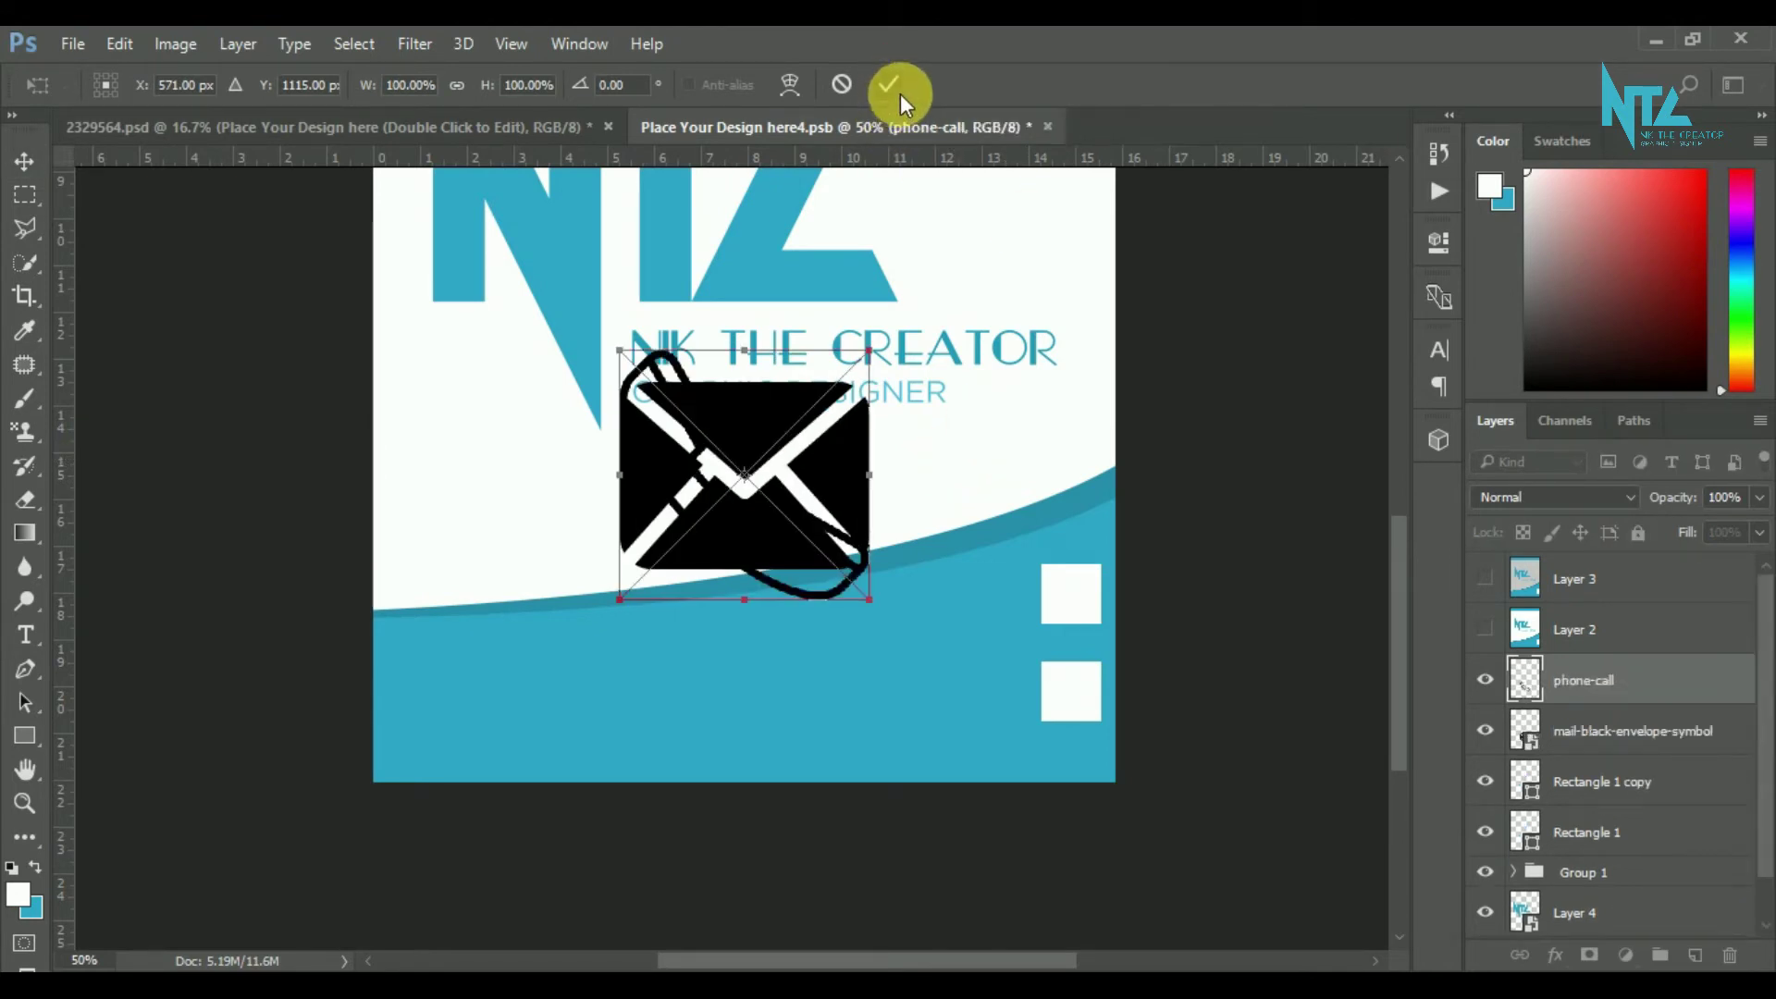
left_click(894, 100)
left_click(834, 390)
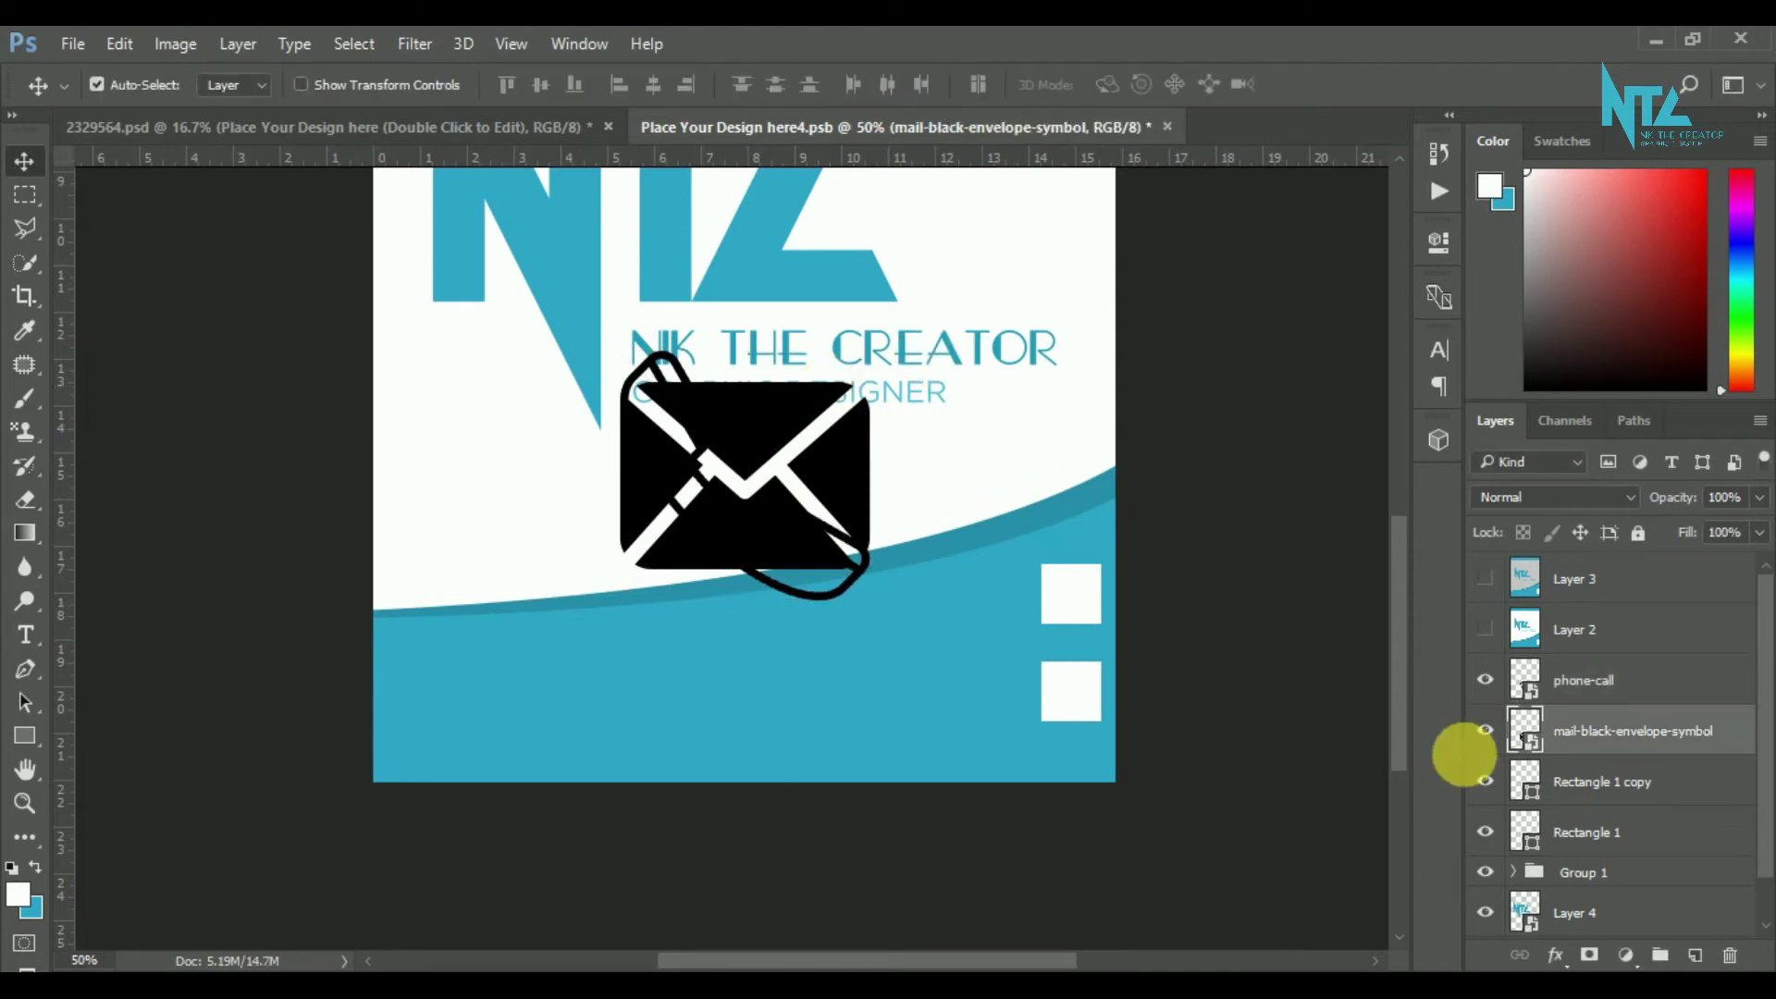
left_click(1537, 735)
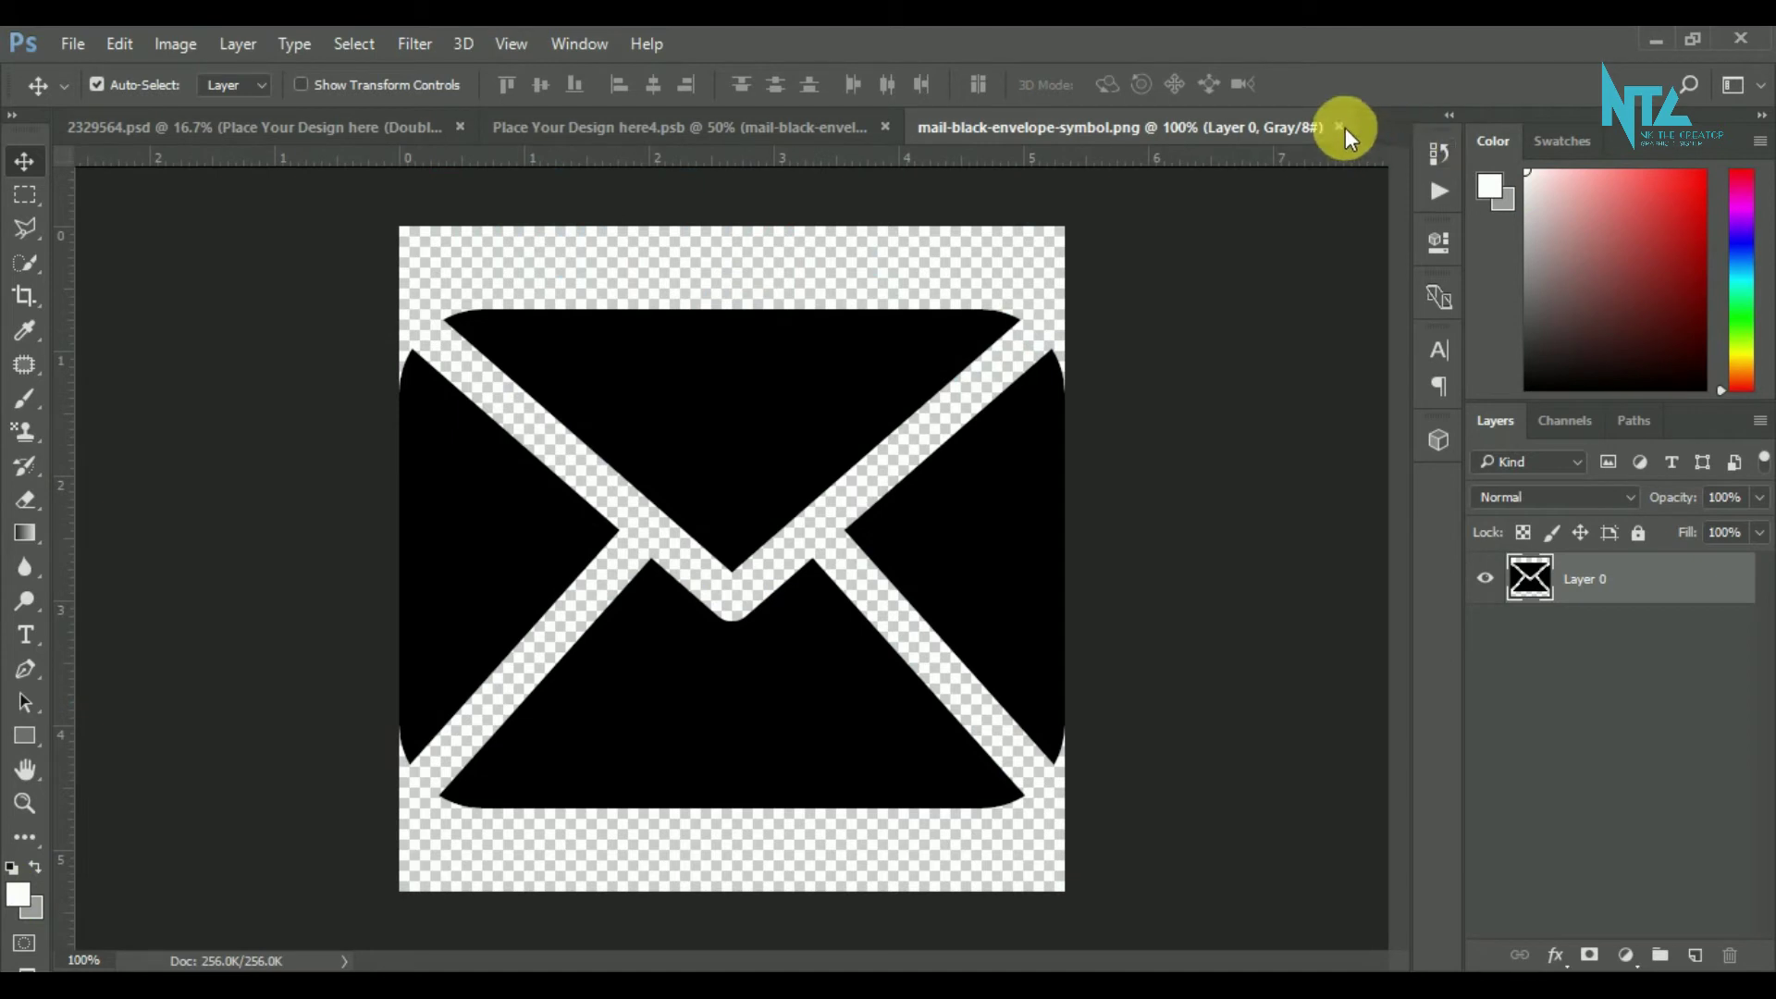
left_click(1339, 126)
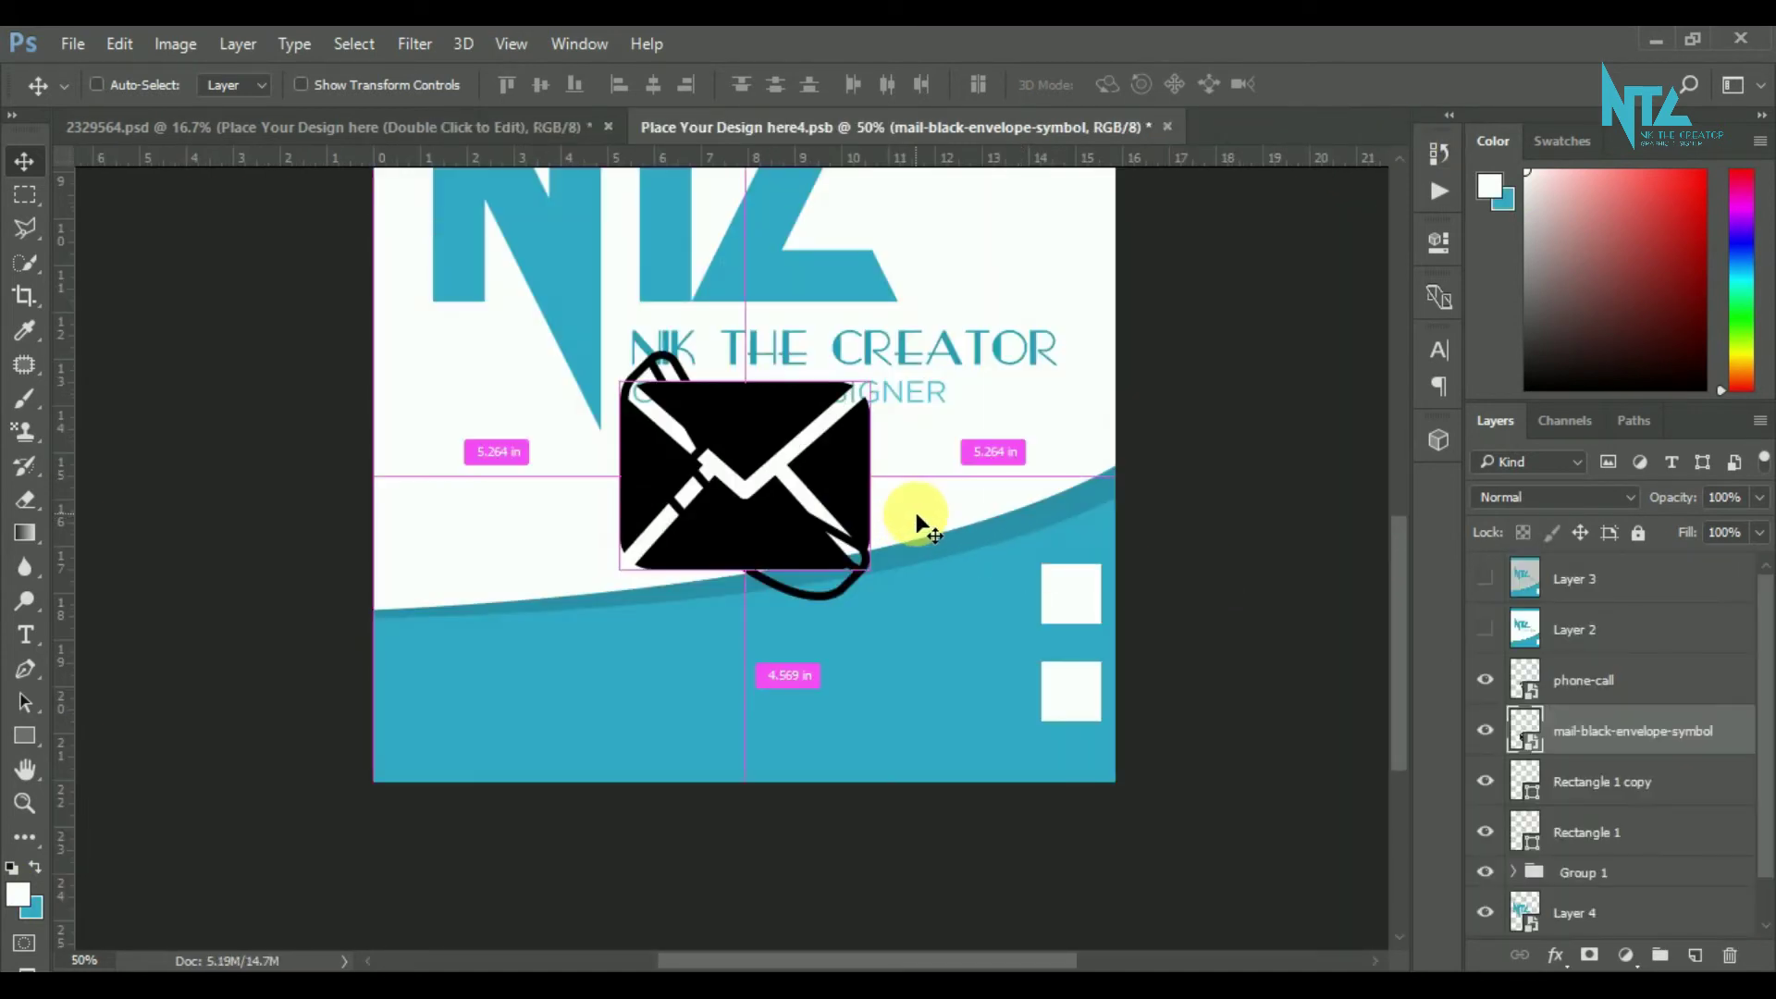
- Scale the envelope icon down to about 22% and move it onto the top white square
key("ctrl+t")
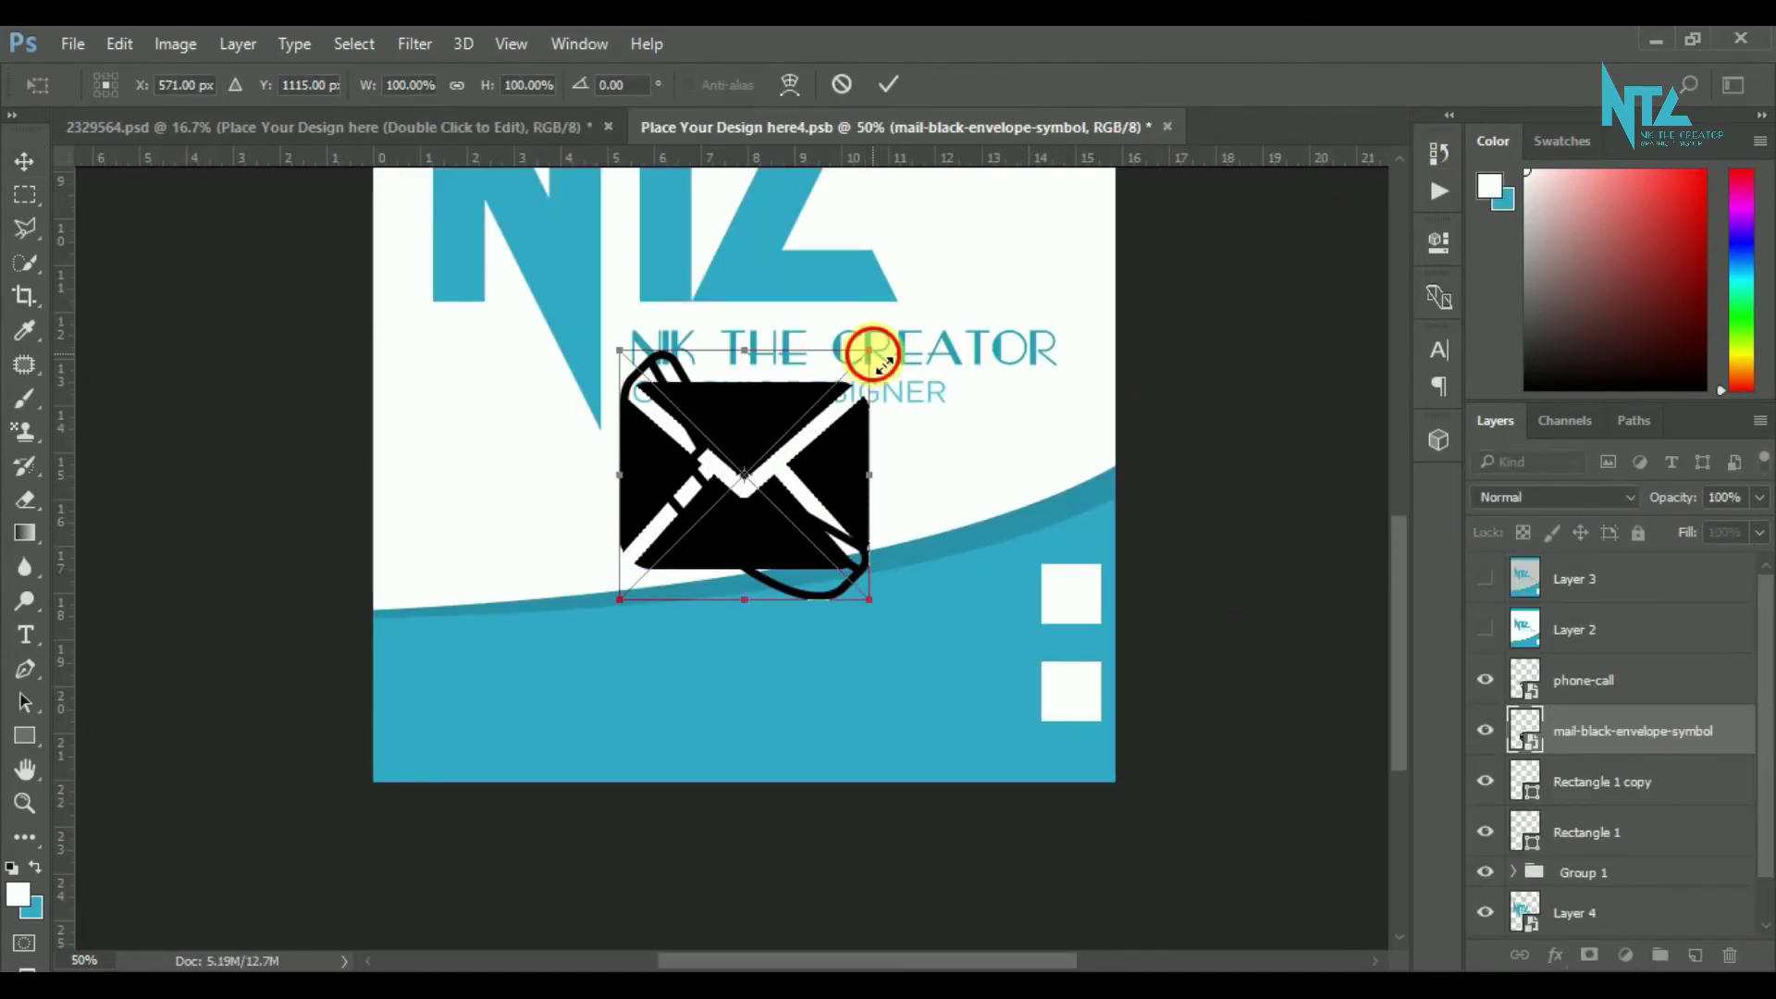
mouse_move(874, 356)
left_mouse_down()
mouse_move(736, 541)
mouse_move(699, 524)
mouse_move(1069, 592)
left_mouse_up()
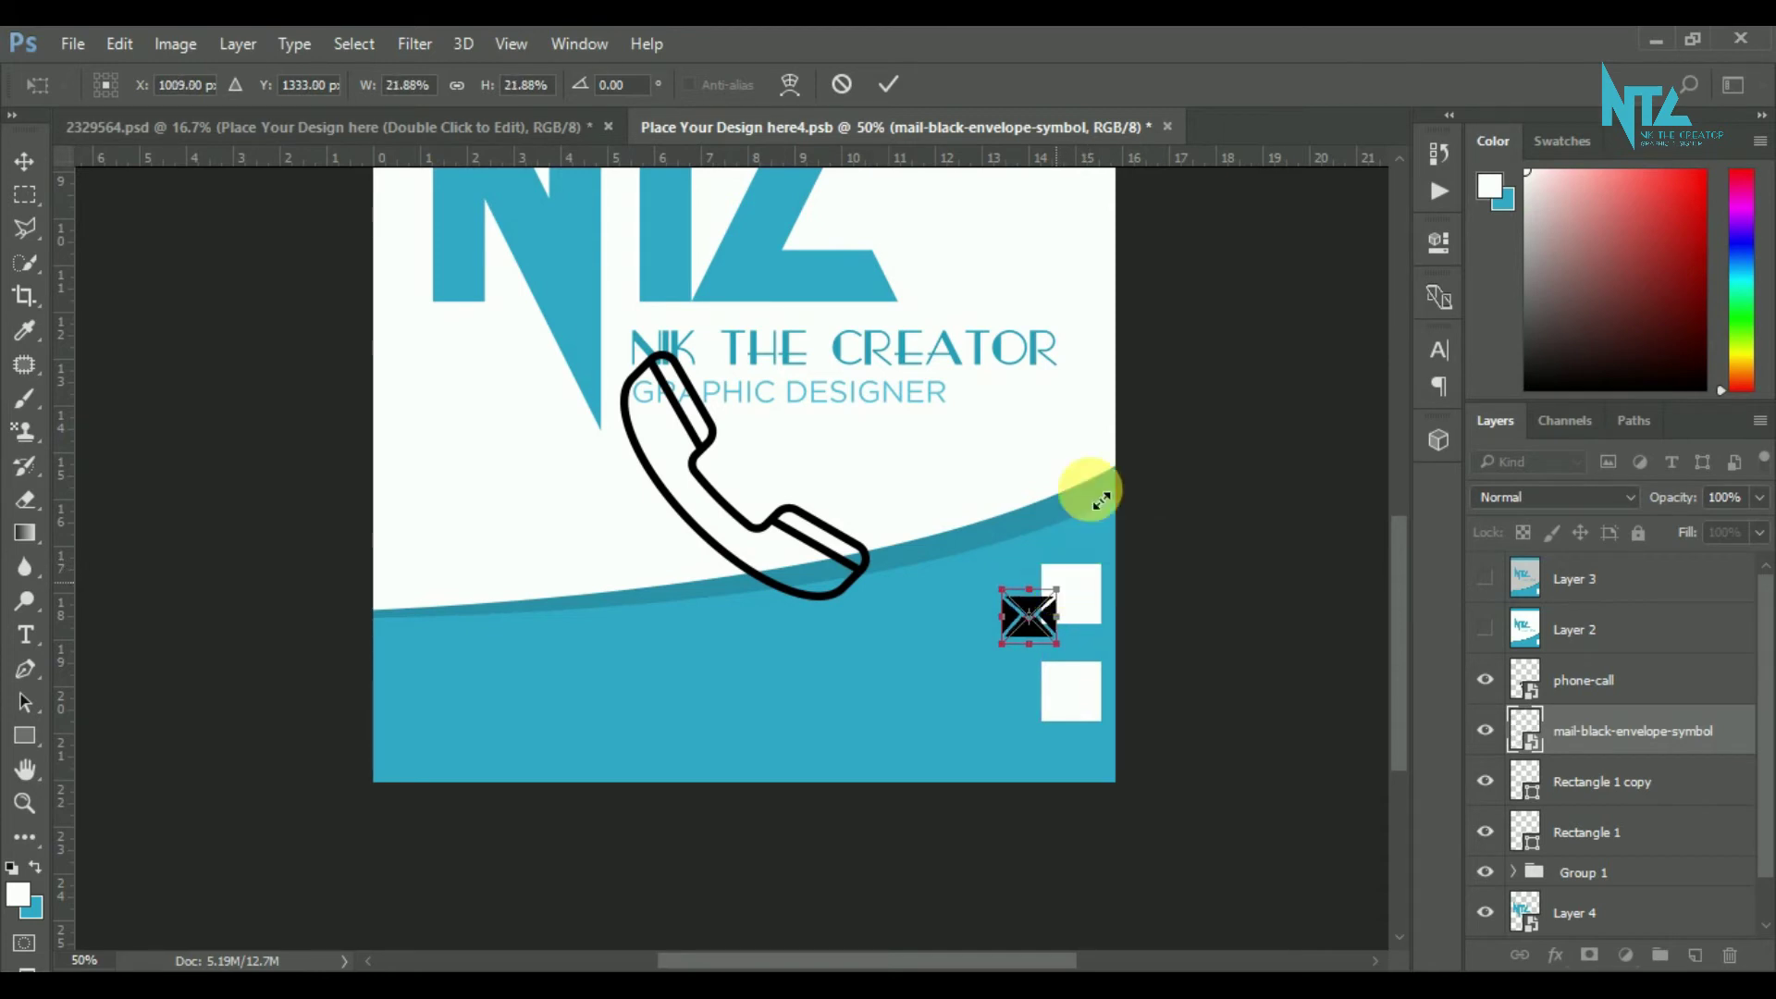
left_click(886, 84)
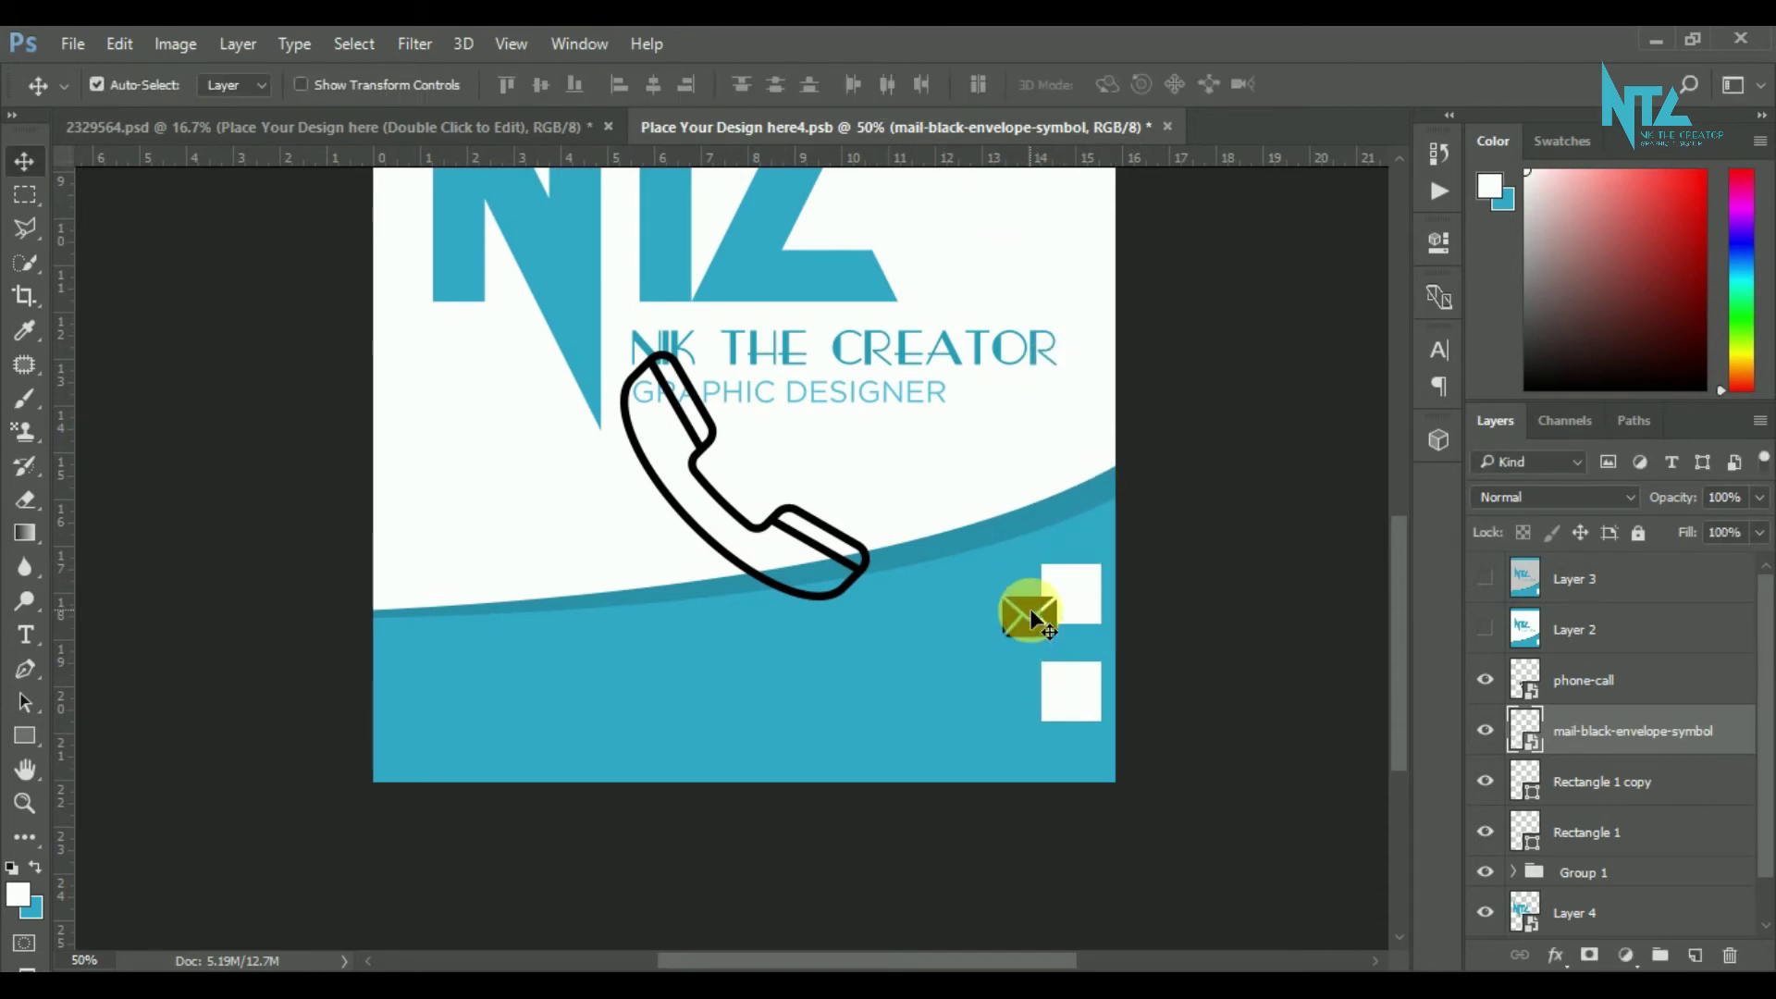
left_click_drag(1034, 618, 1073, 593)
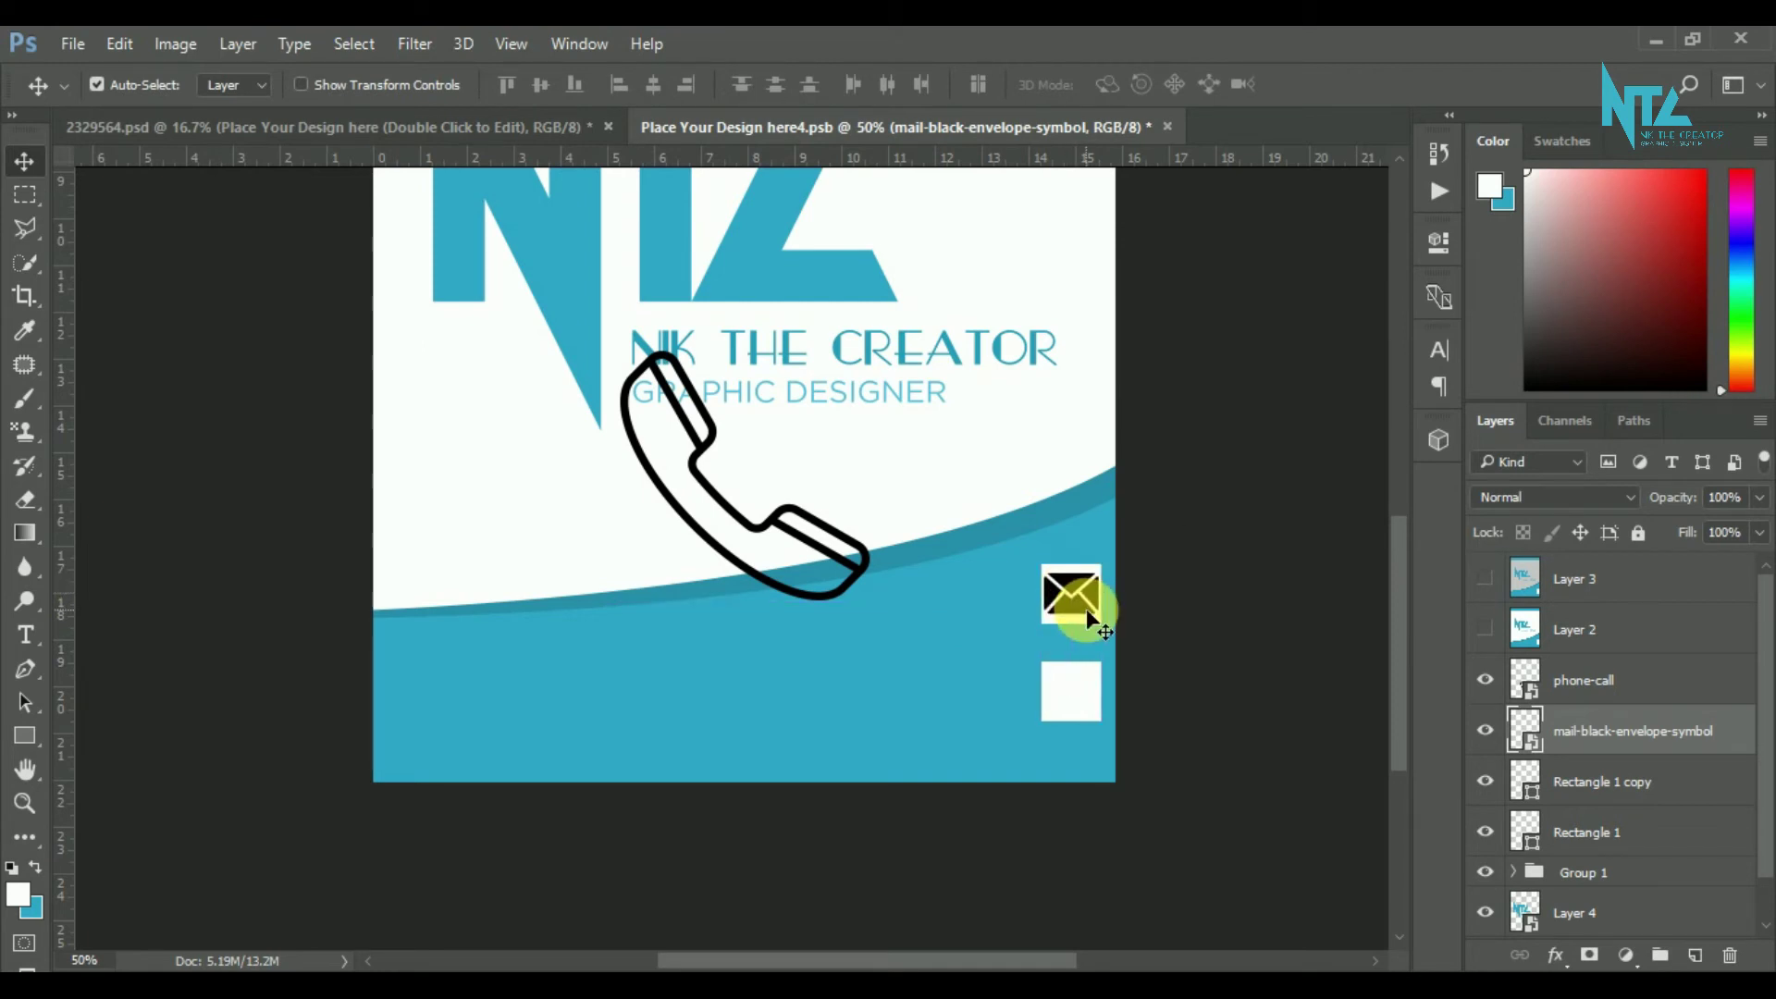
left_click(699, 407)
key("ctrl+t")
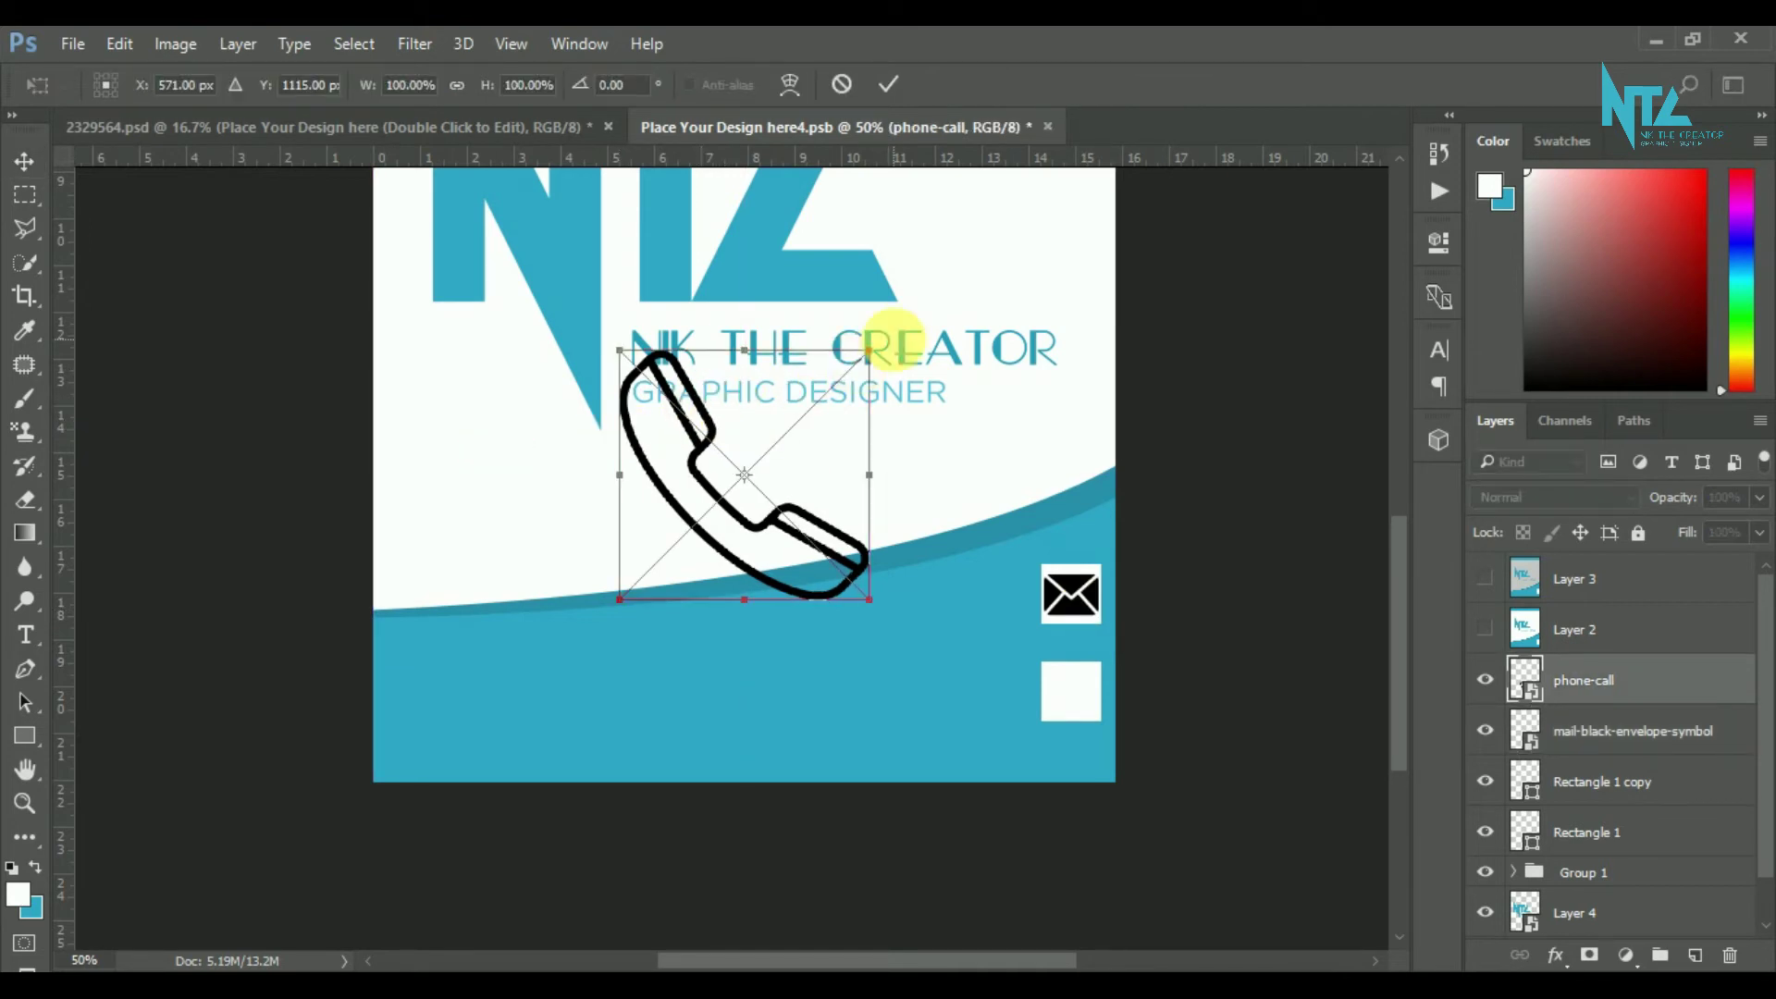
- Scale the phone icon to 18.75% and place it inside the lower white square
left_click_drag(870, 350, 672, 559)
key("ctrl+plus")
key("ctrl+plus")
key("ctrl+plus")
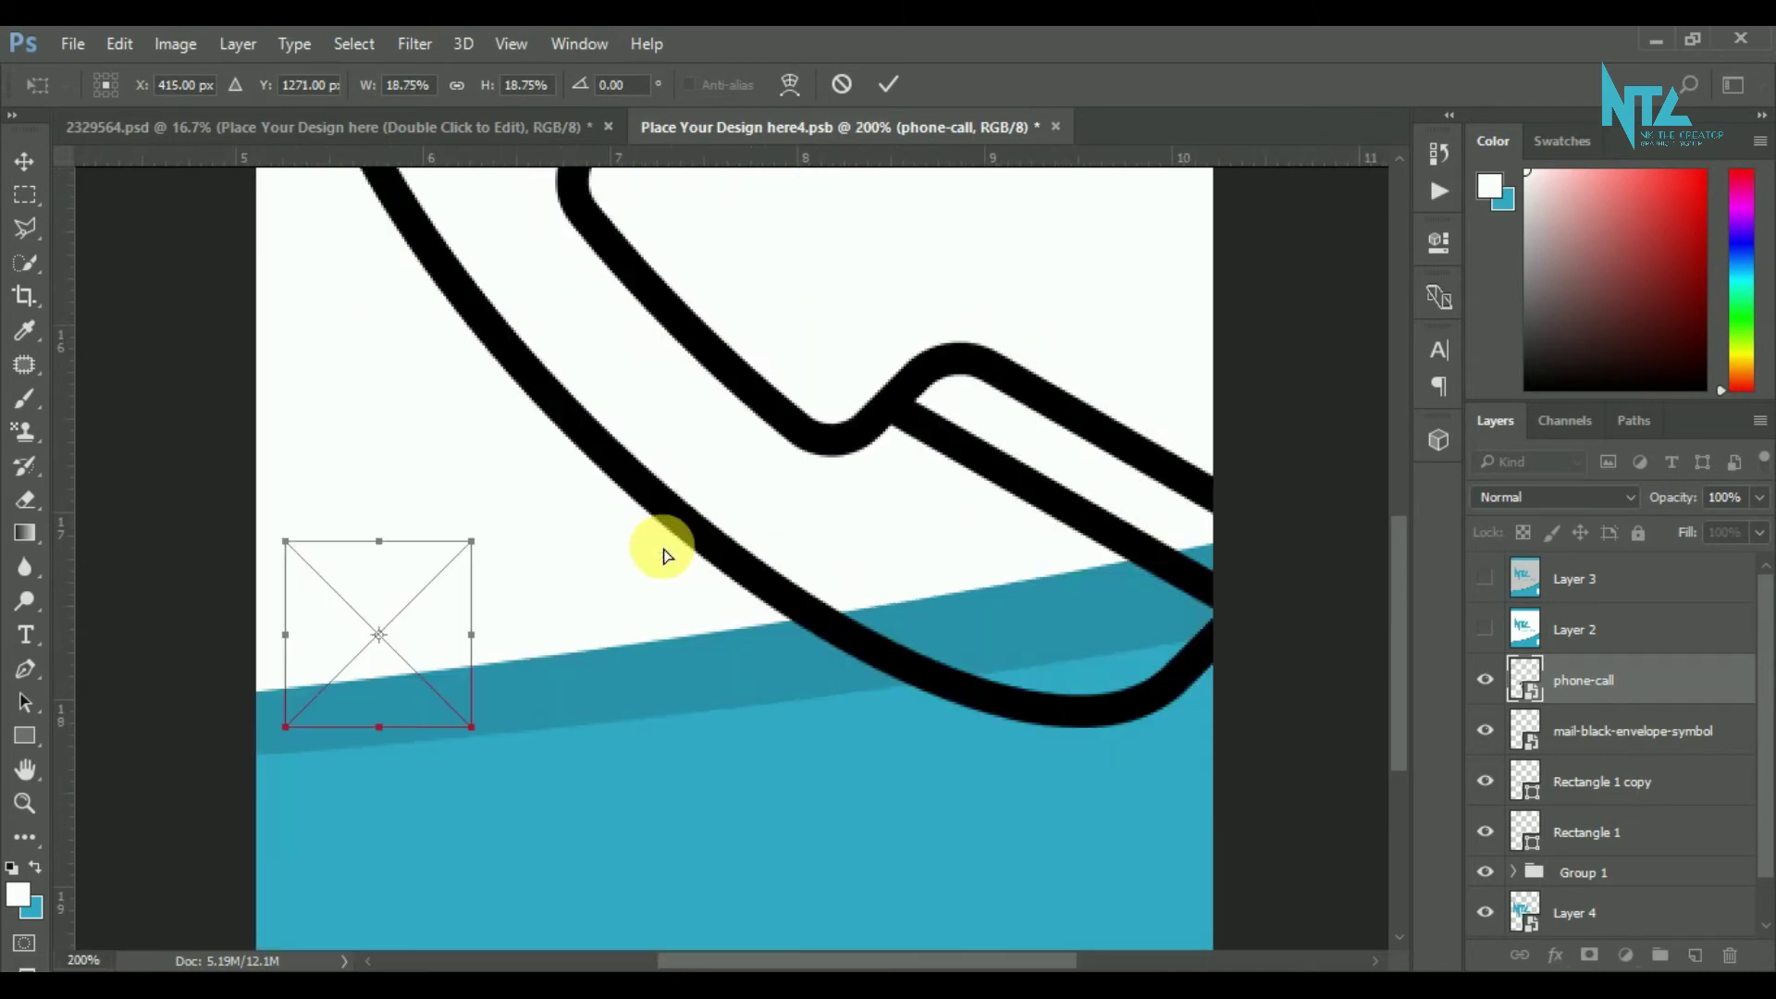
scroll(806, 615, "down", 3)
scroll(806, 615, "right", 2)
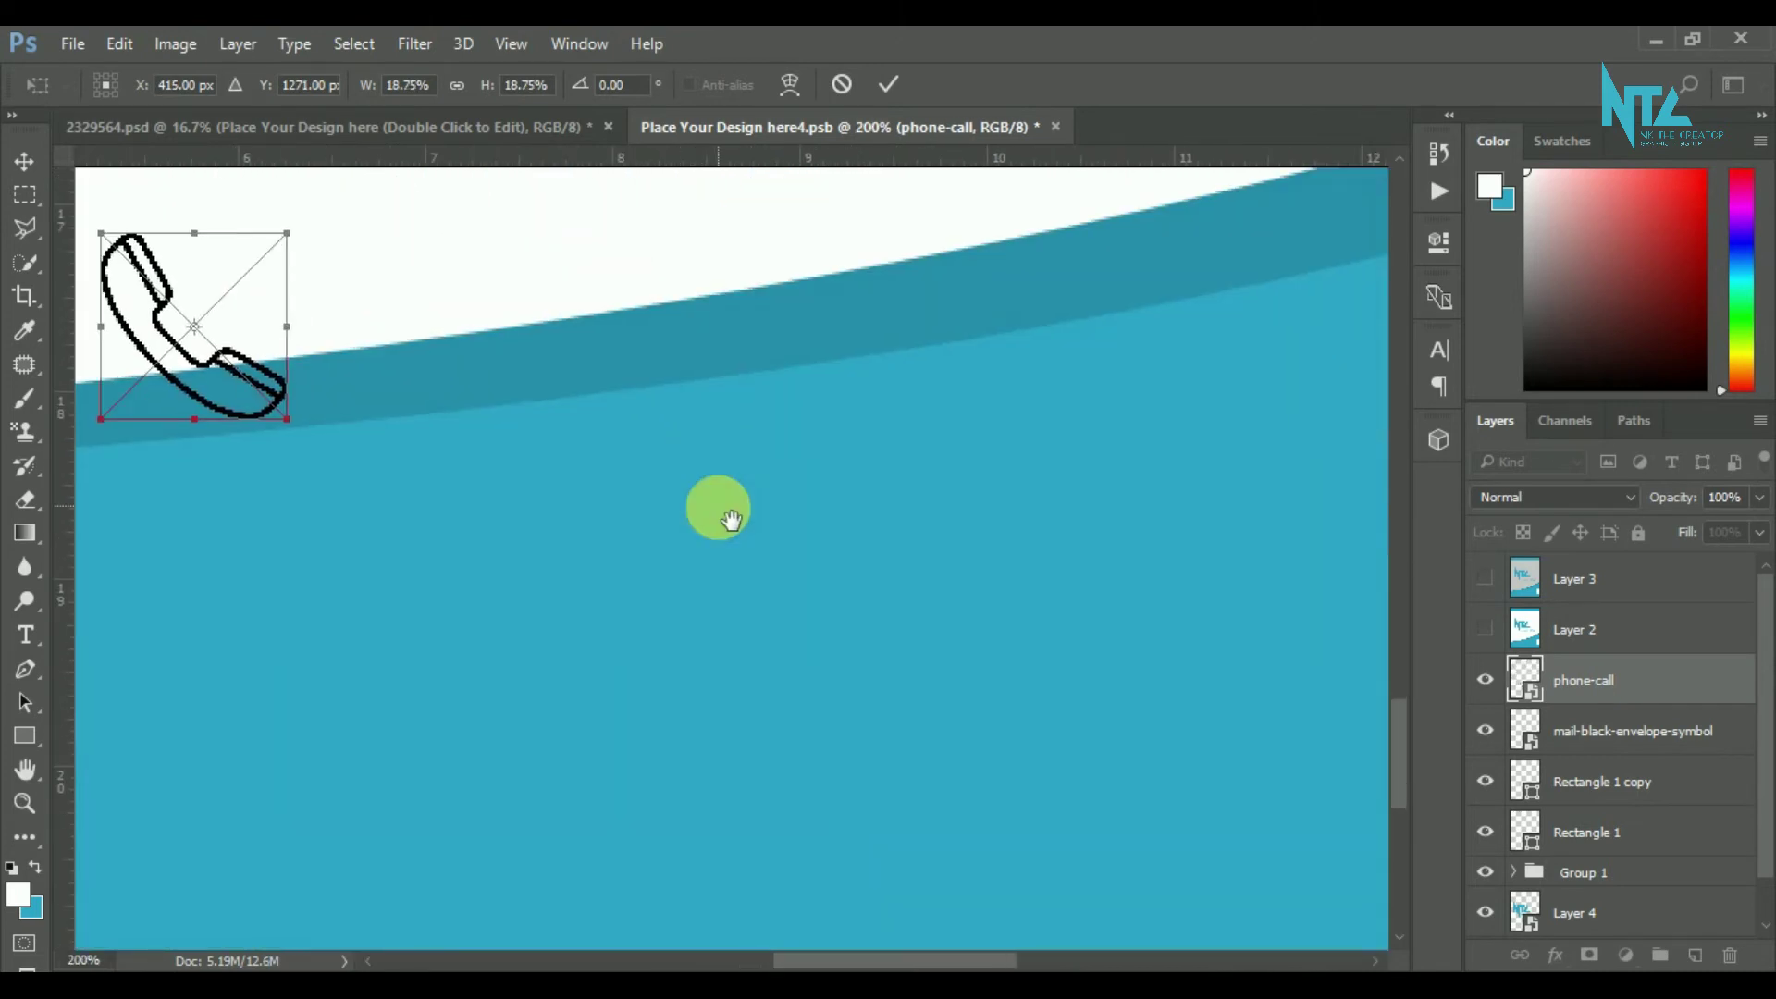
left_click_drag(261, 352, 1160, 718)
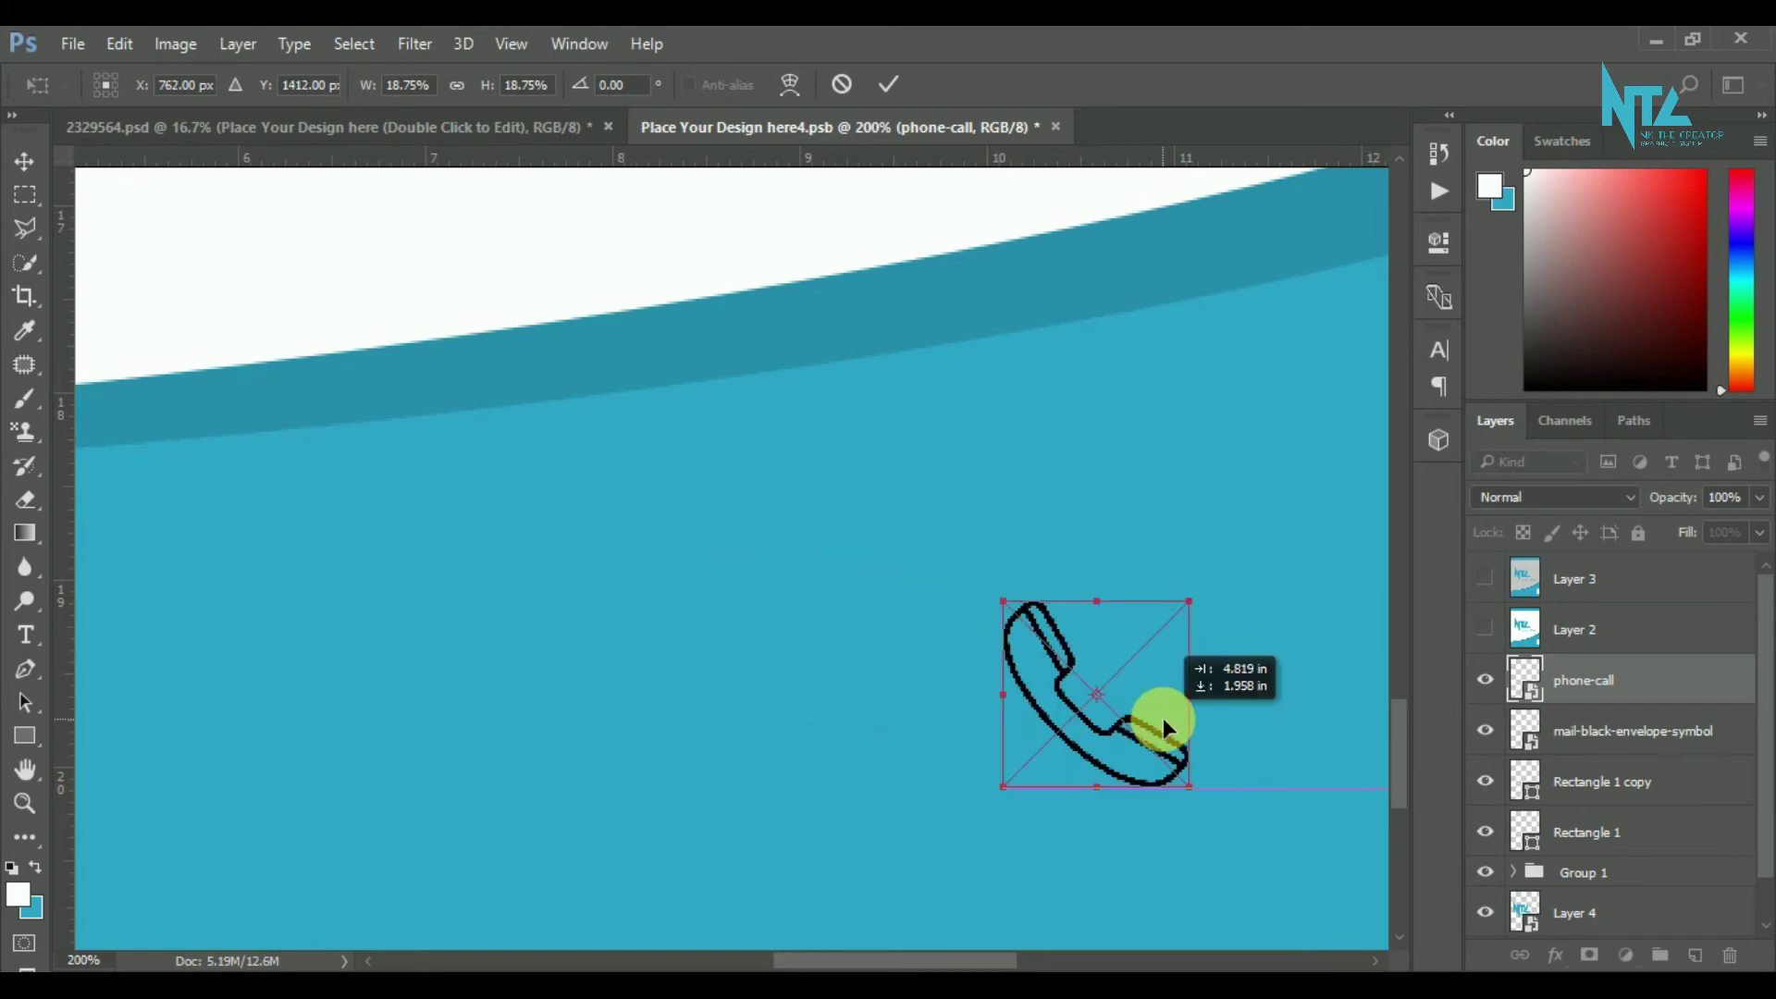
left_click_drag(1191, 462, 654, 246)
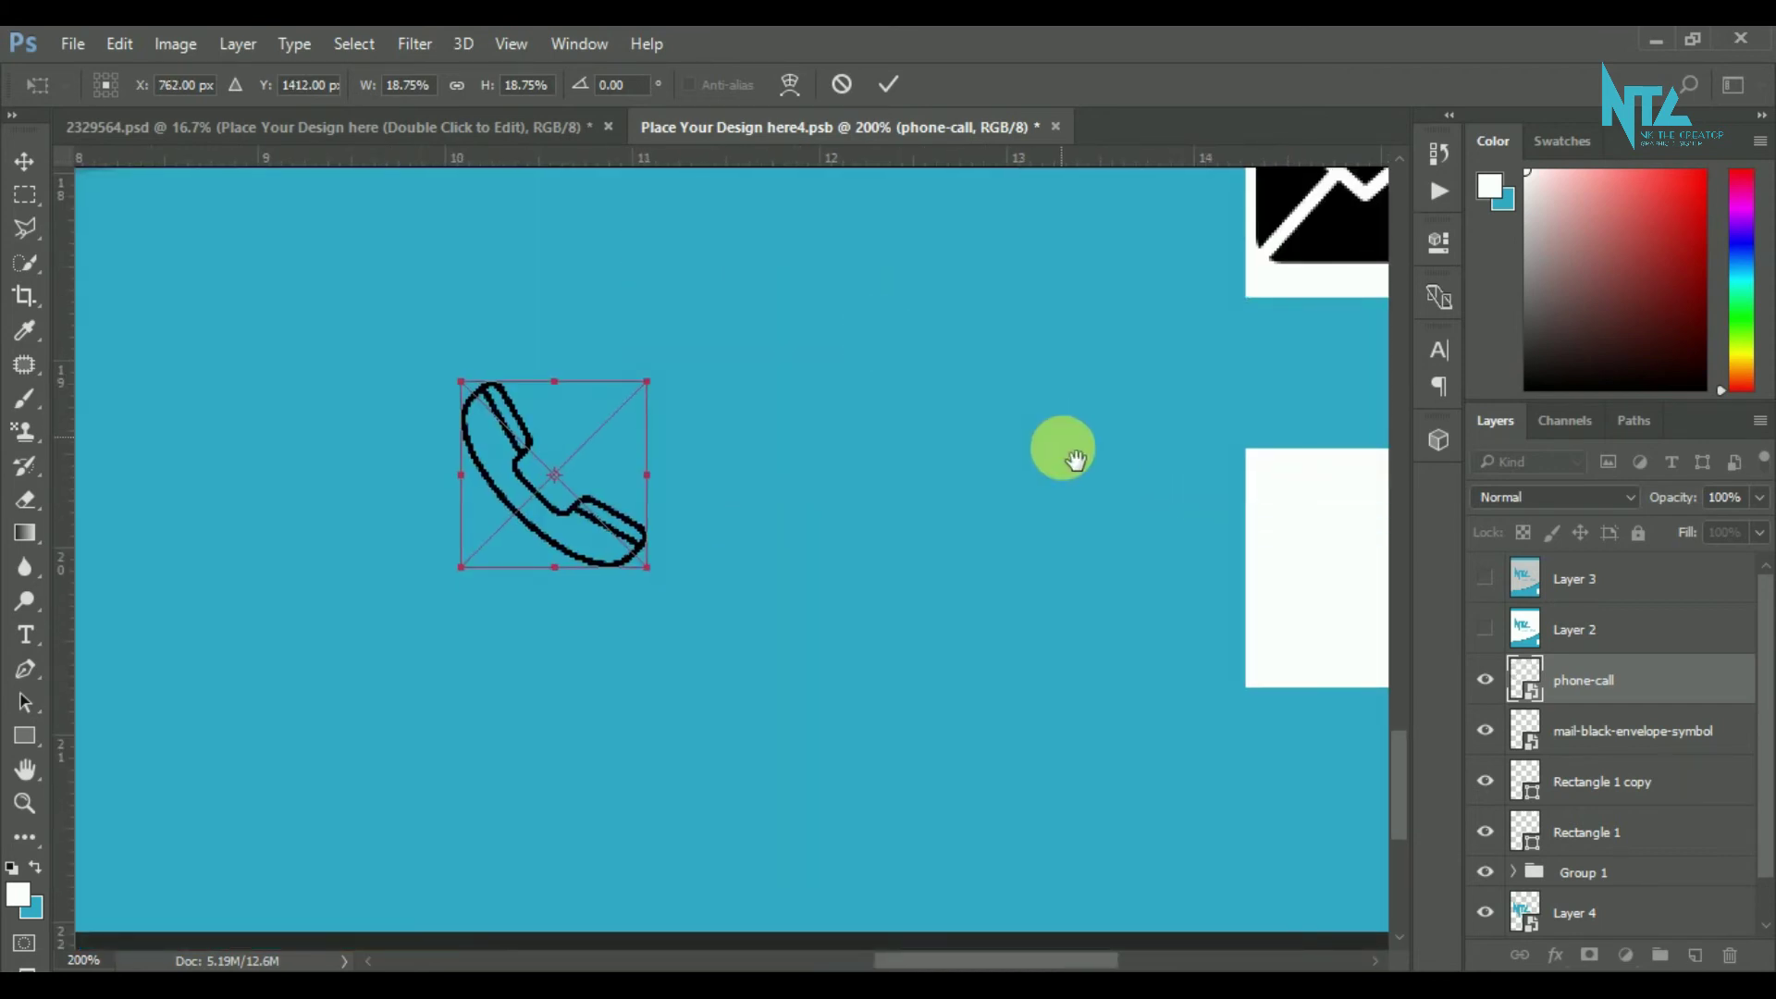
mouse_move(1062, 448)
left_mouse_down()
mouse_move(840, 447)
mouse_move(594, 490)
left_mouse_up()
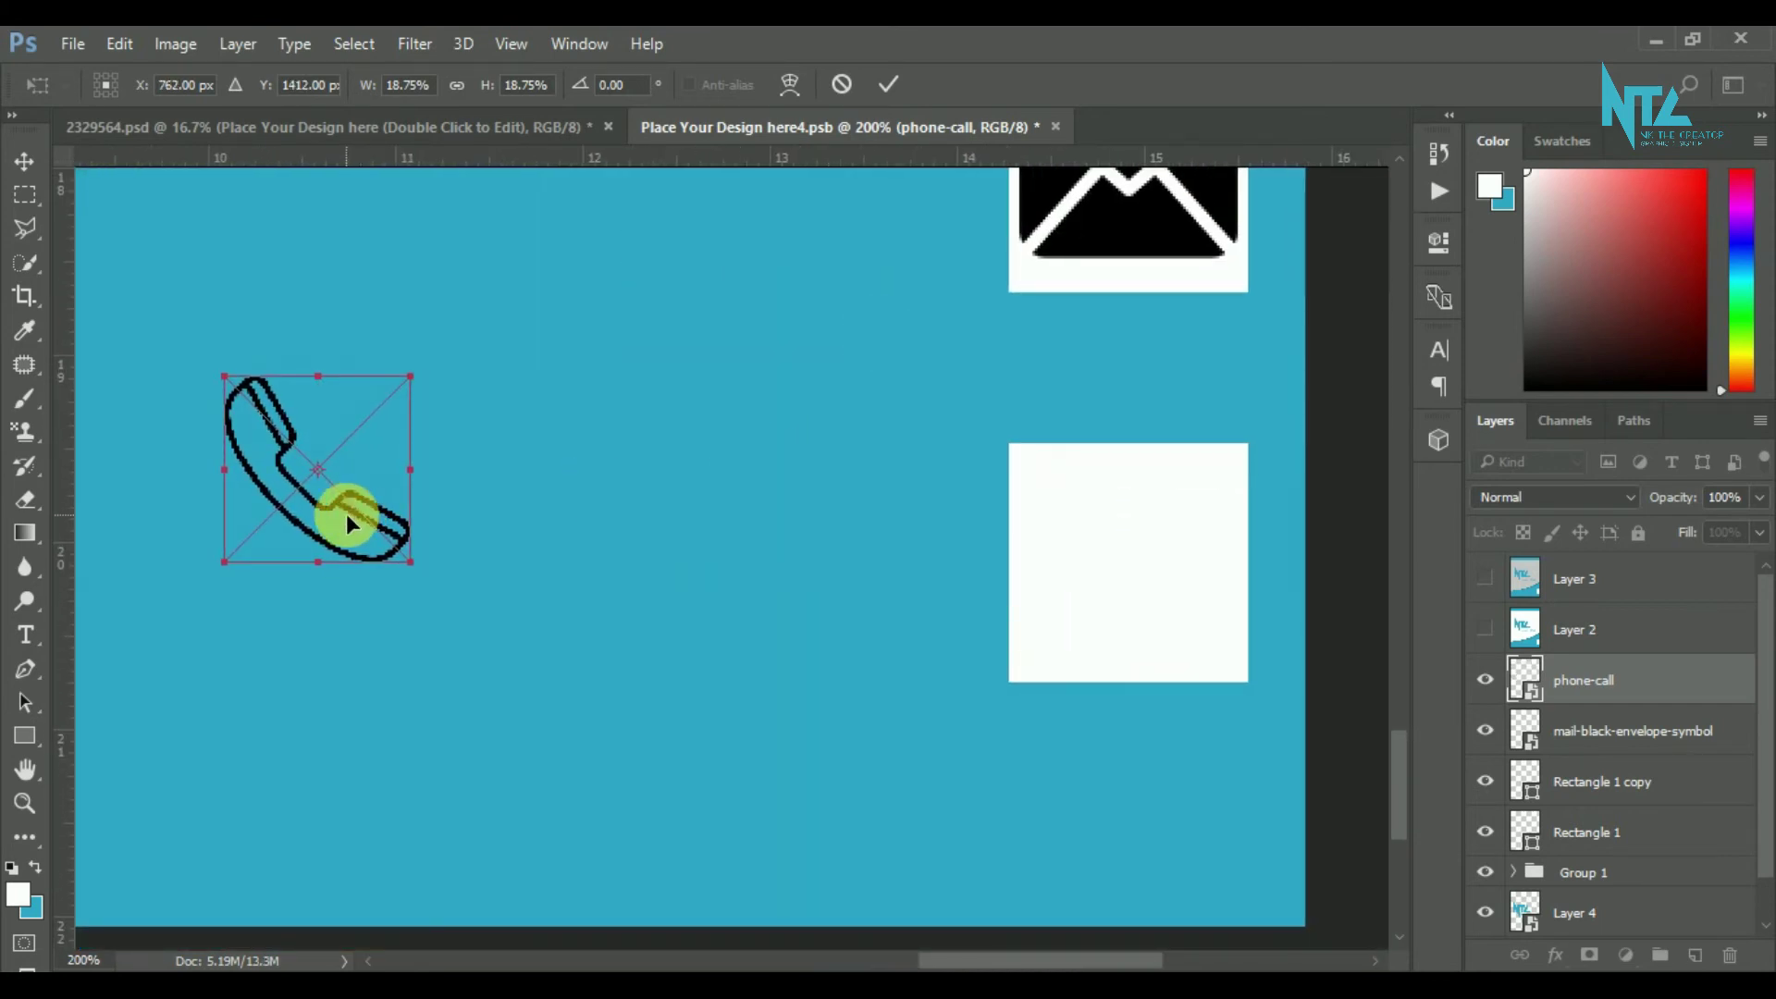
left_click_drag(348, 524, 1154, 612)
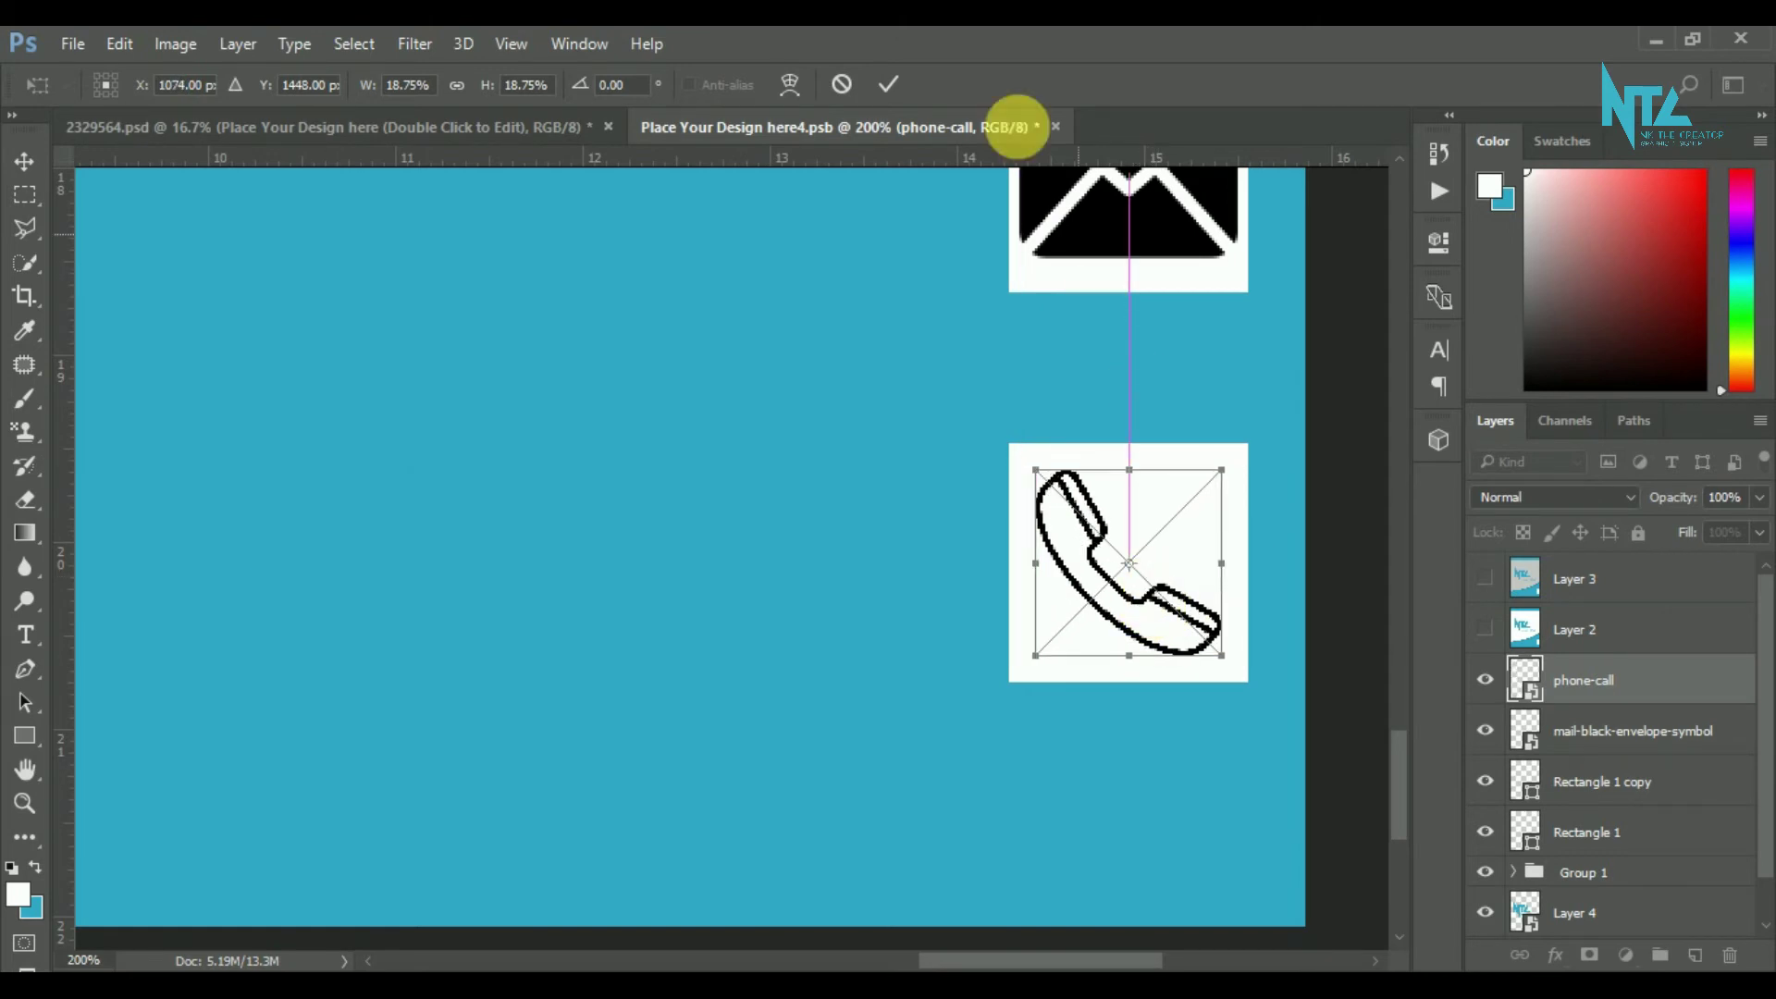
left_click(889, 84)
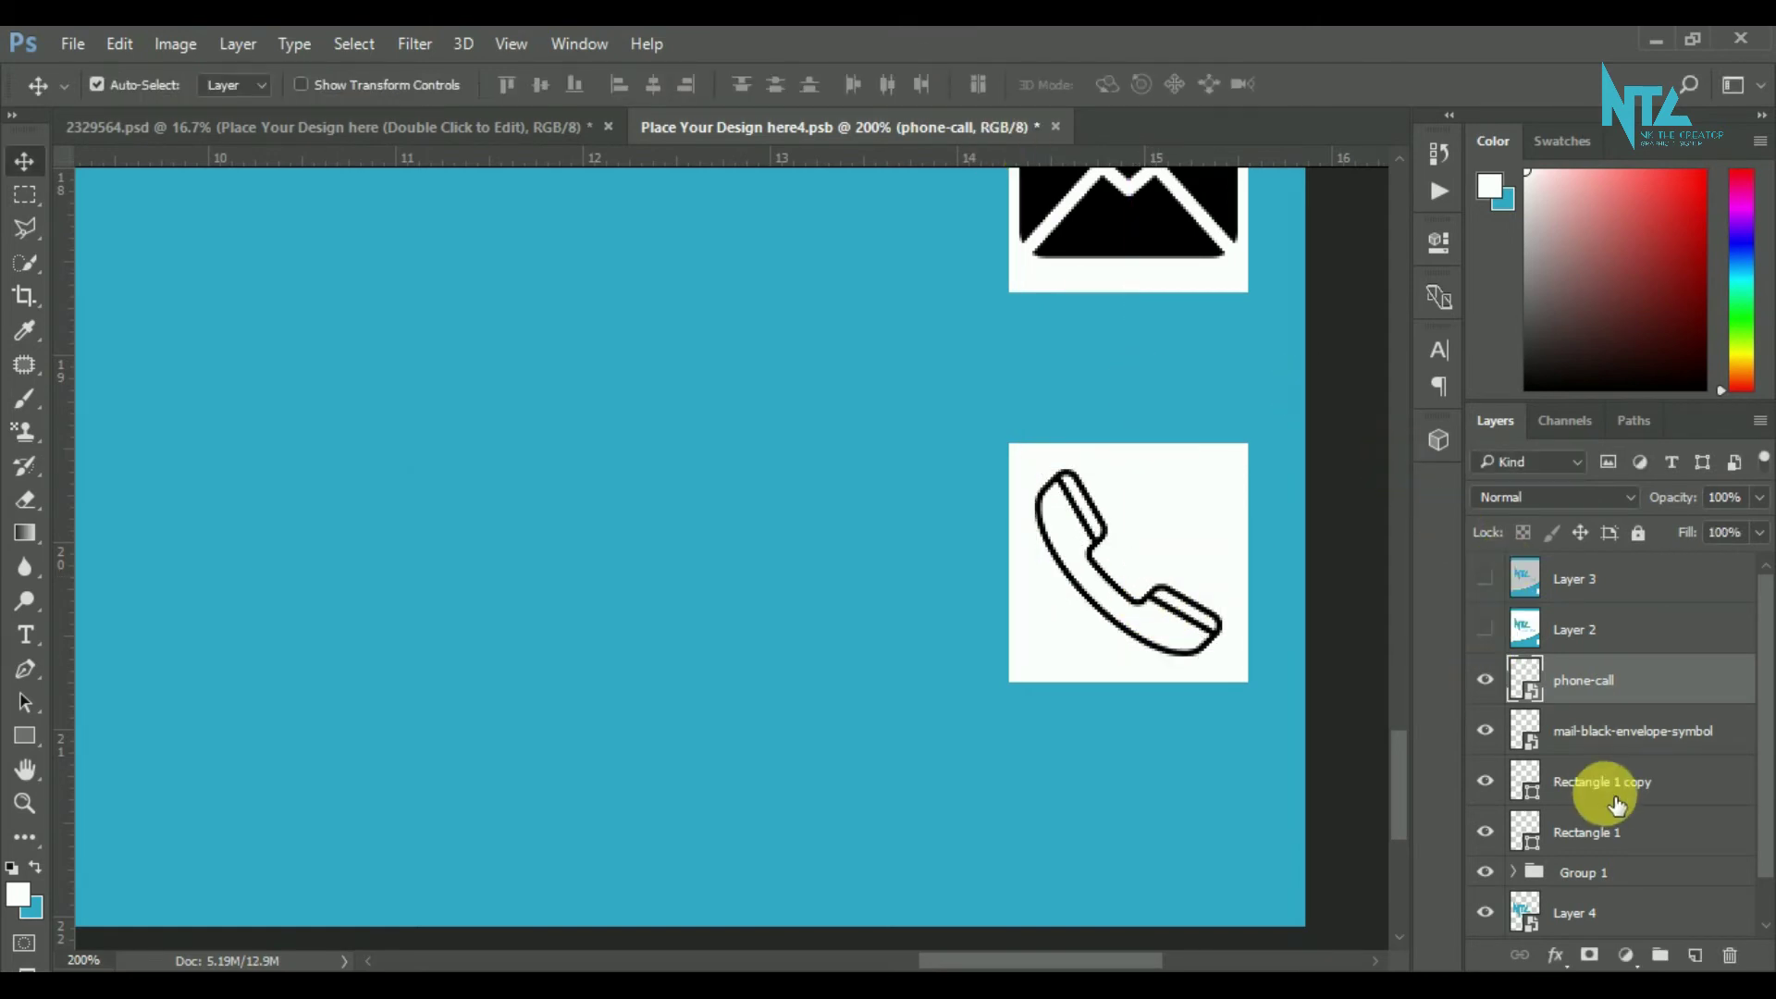
- Give the phone-call icon a teal Color Overlay layer style
left_click(1553, 953)
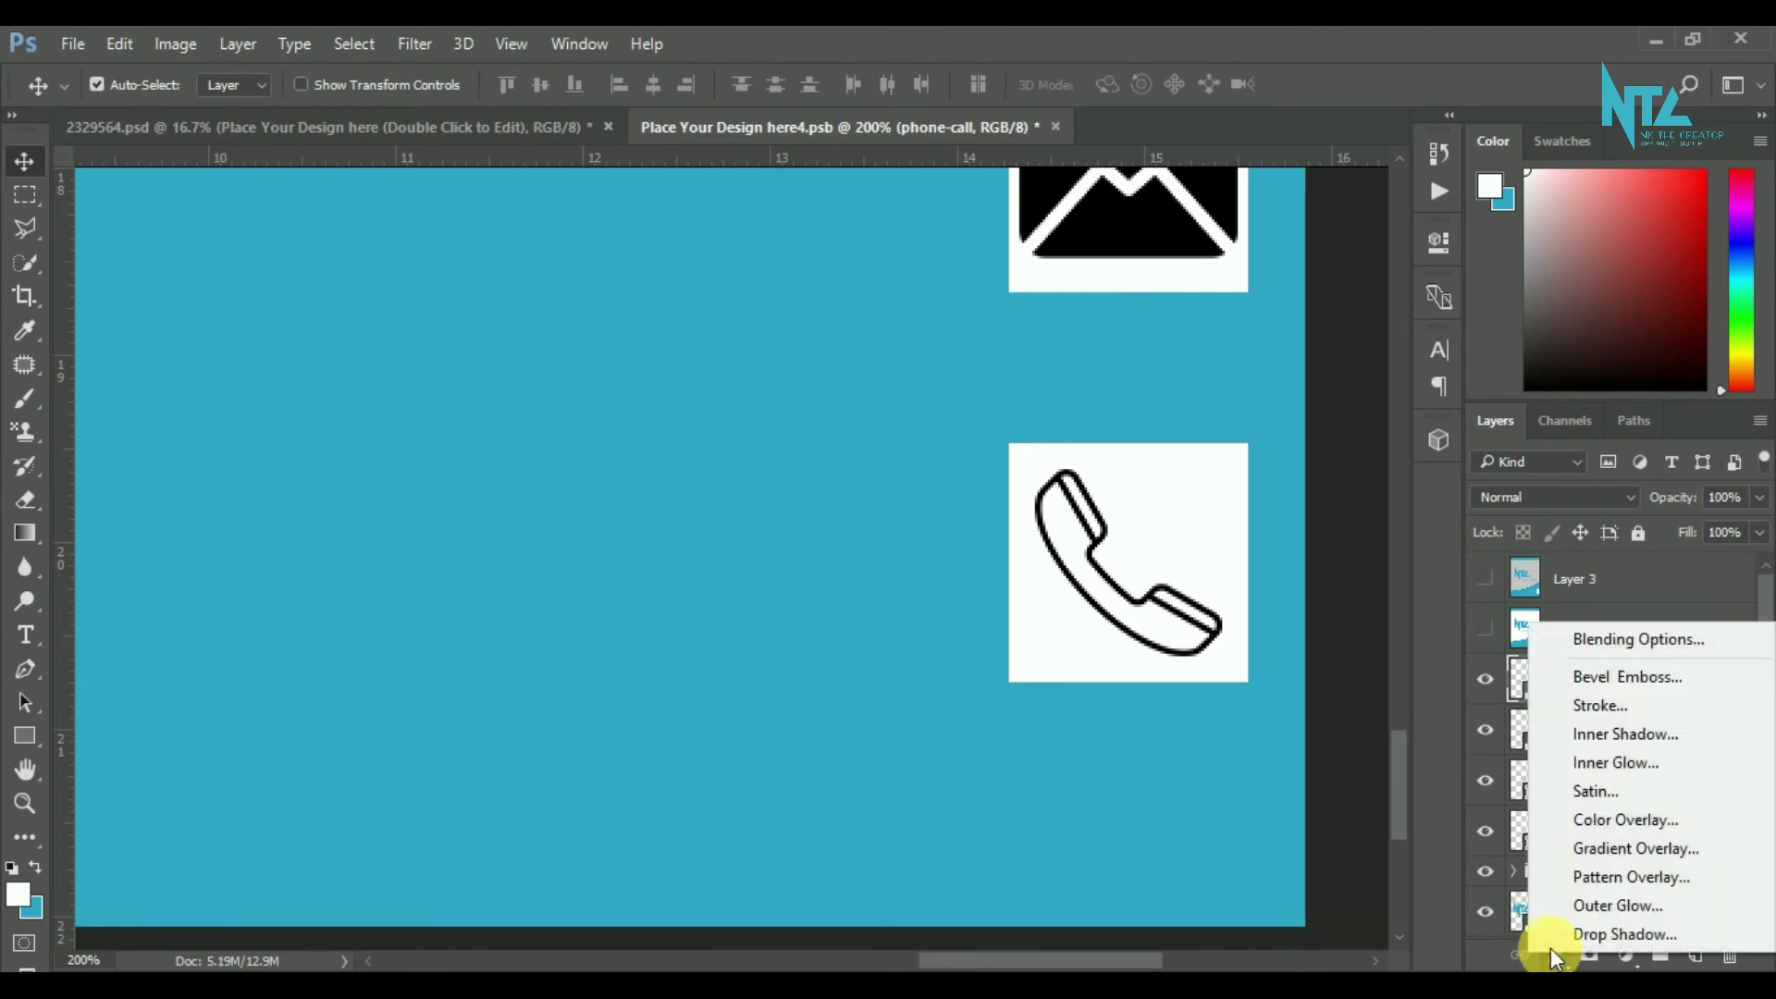
left_click(1600, 821)
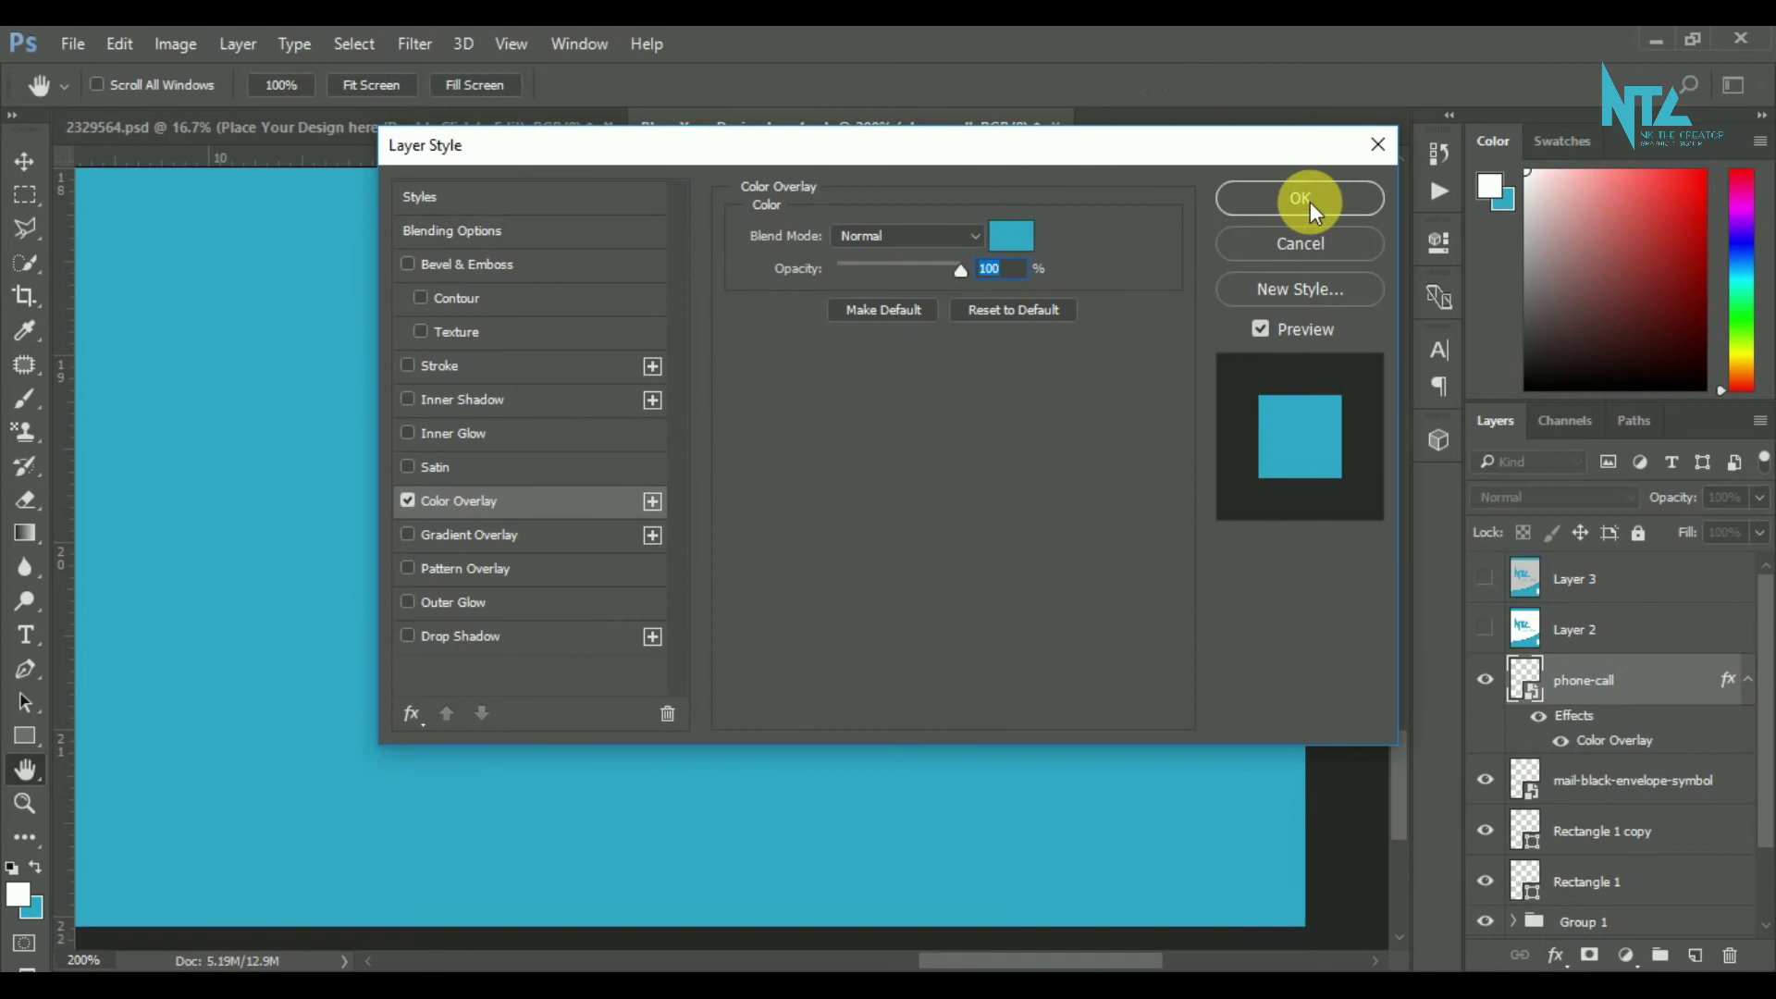
left_click(1308, 200)
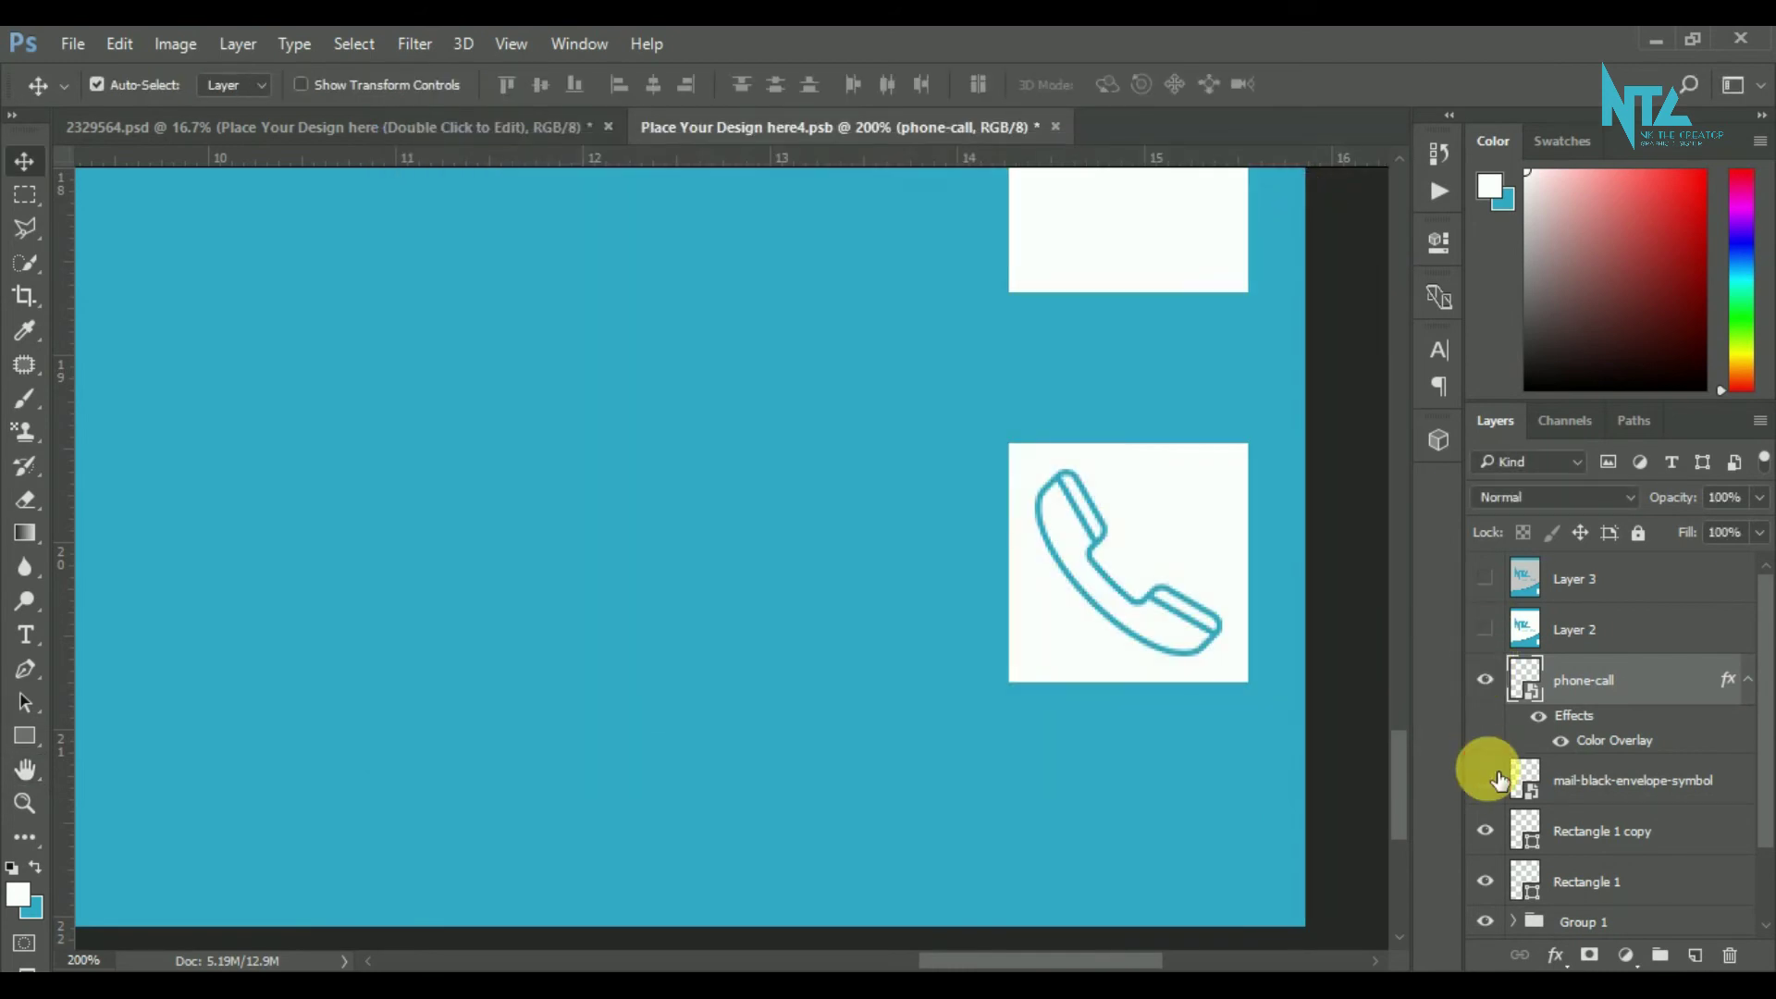
- Show the envelope layer and give it the same teal Color Overlay
left_click(1484, 780)
left_click(1606, 779)
left_click(1554, 954)
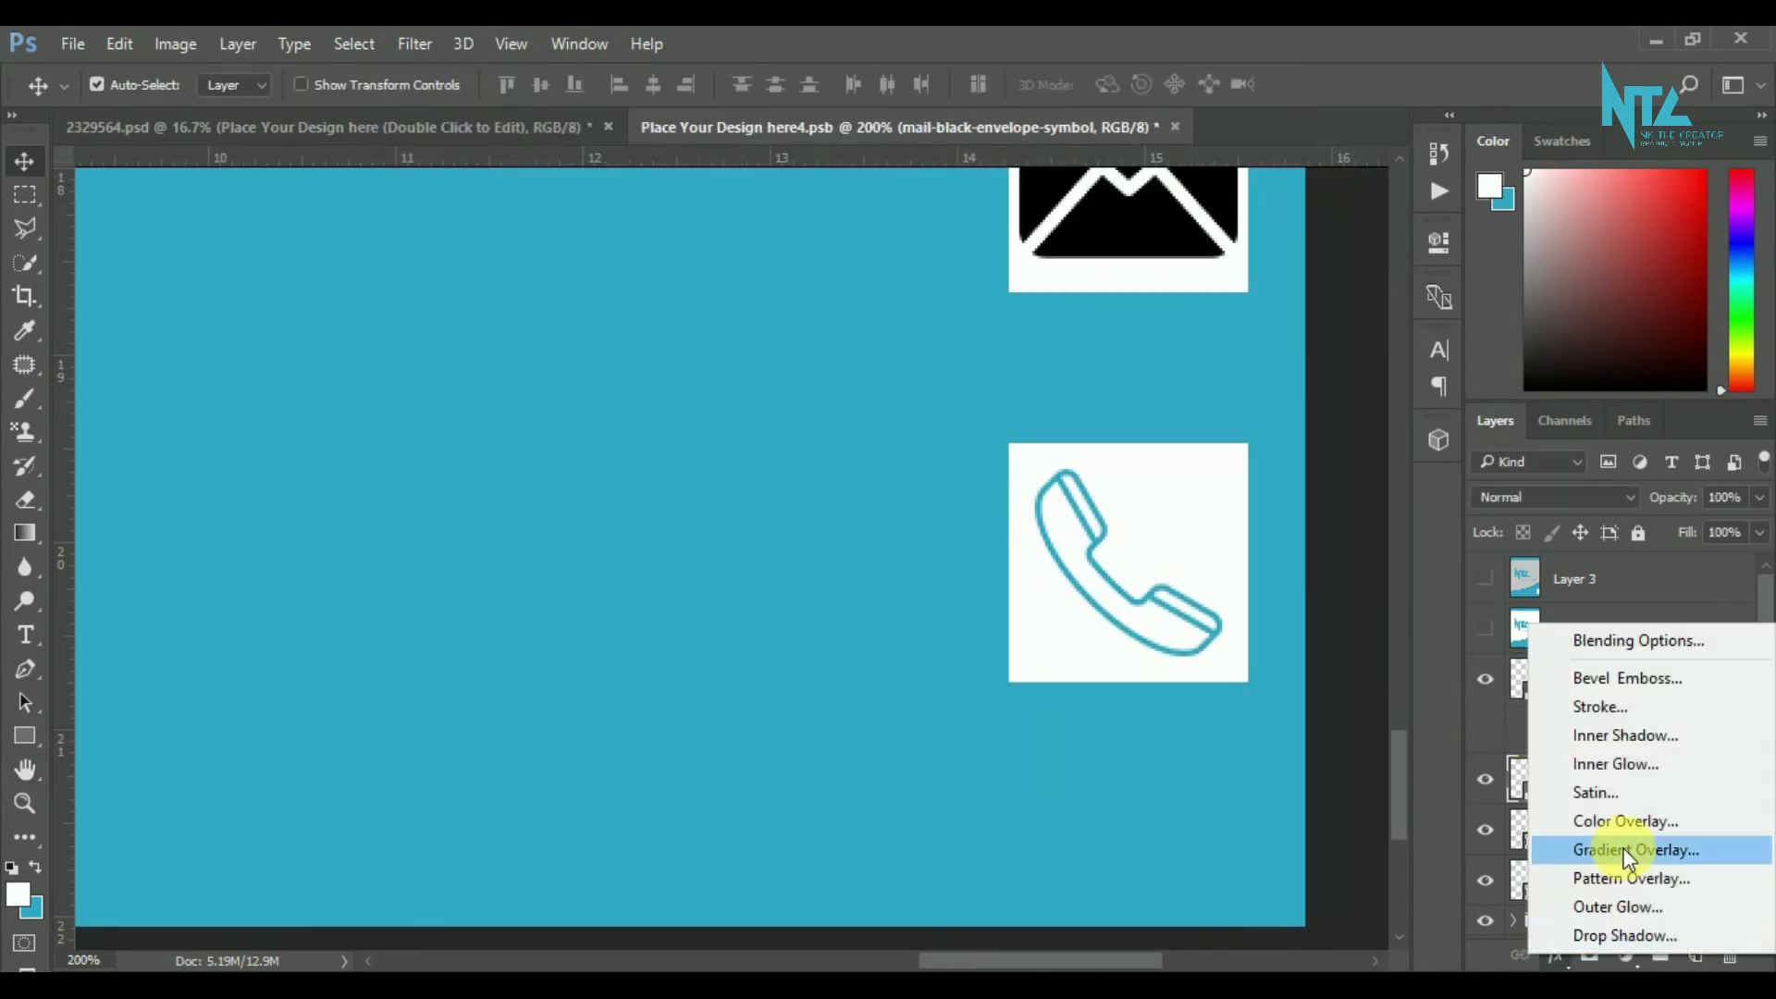
left_click(1628, 824)
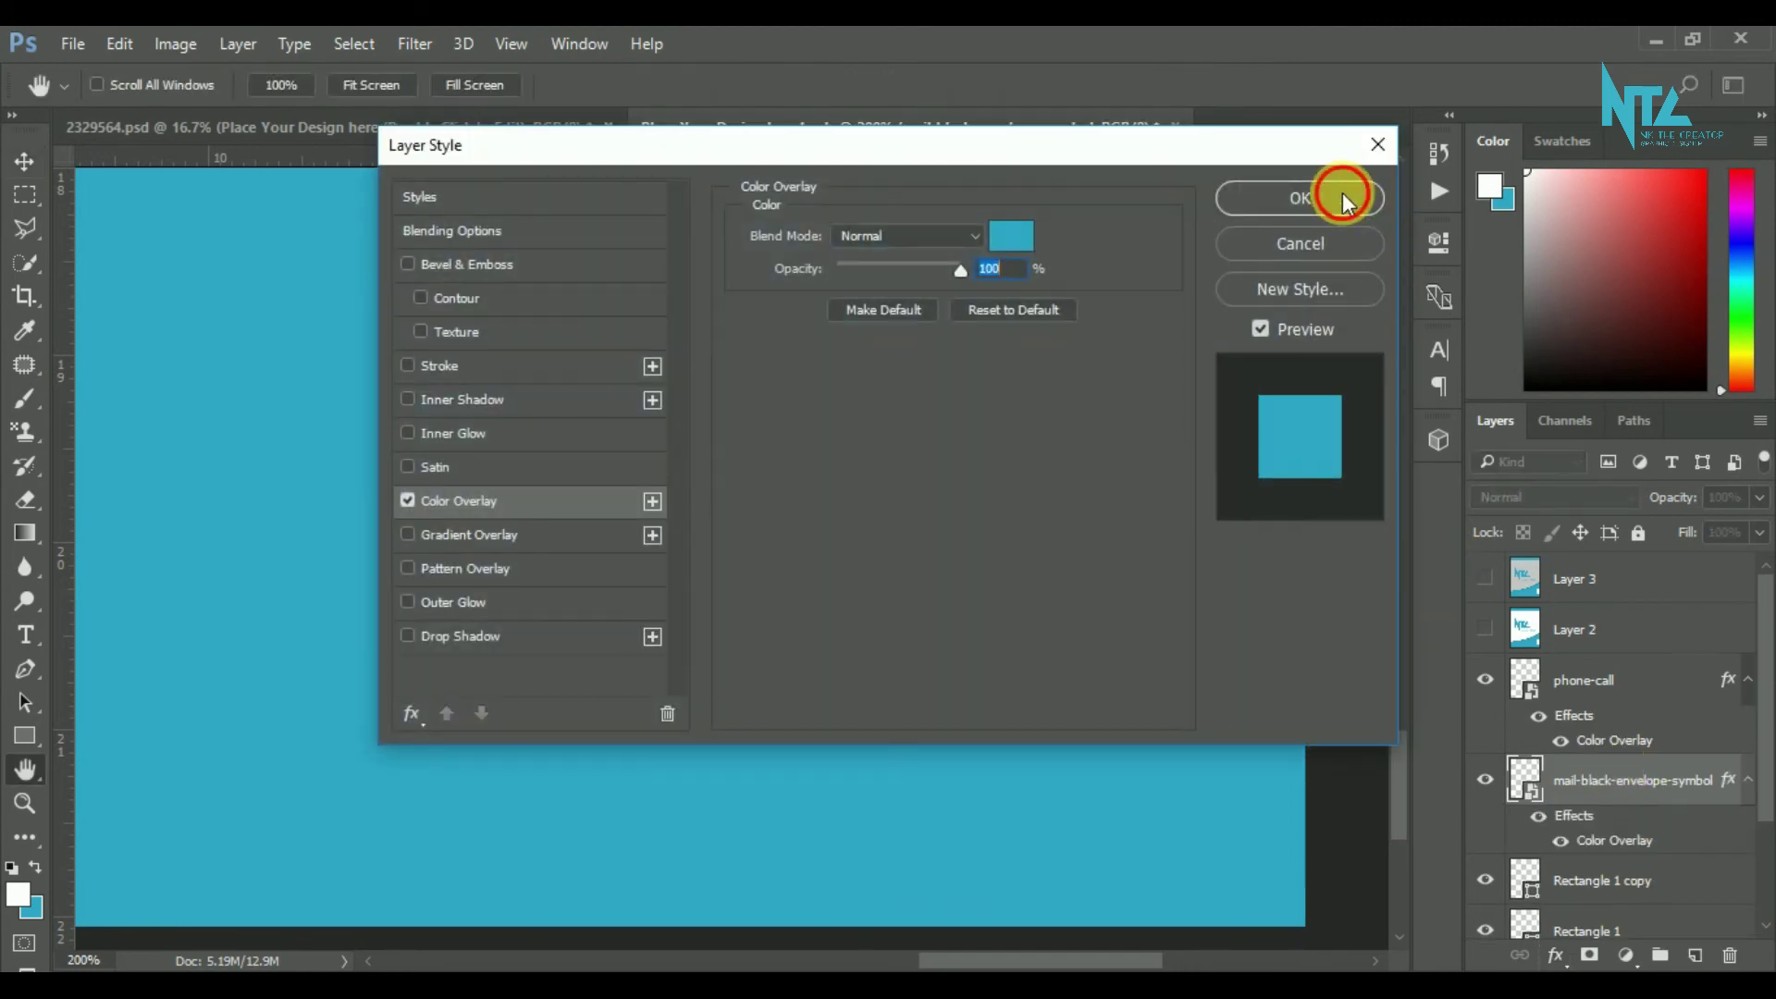
left_click(1341, 192)
left_click(1618, 689)
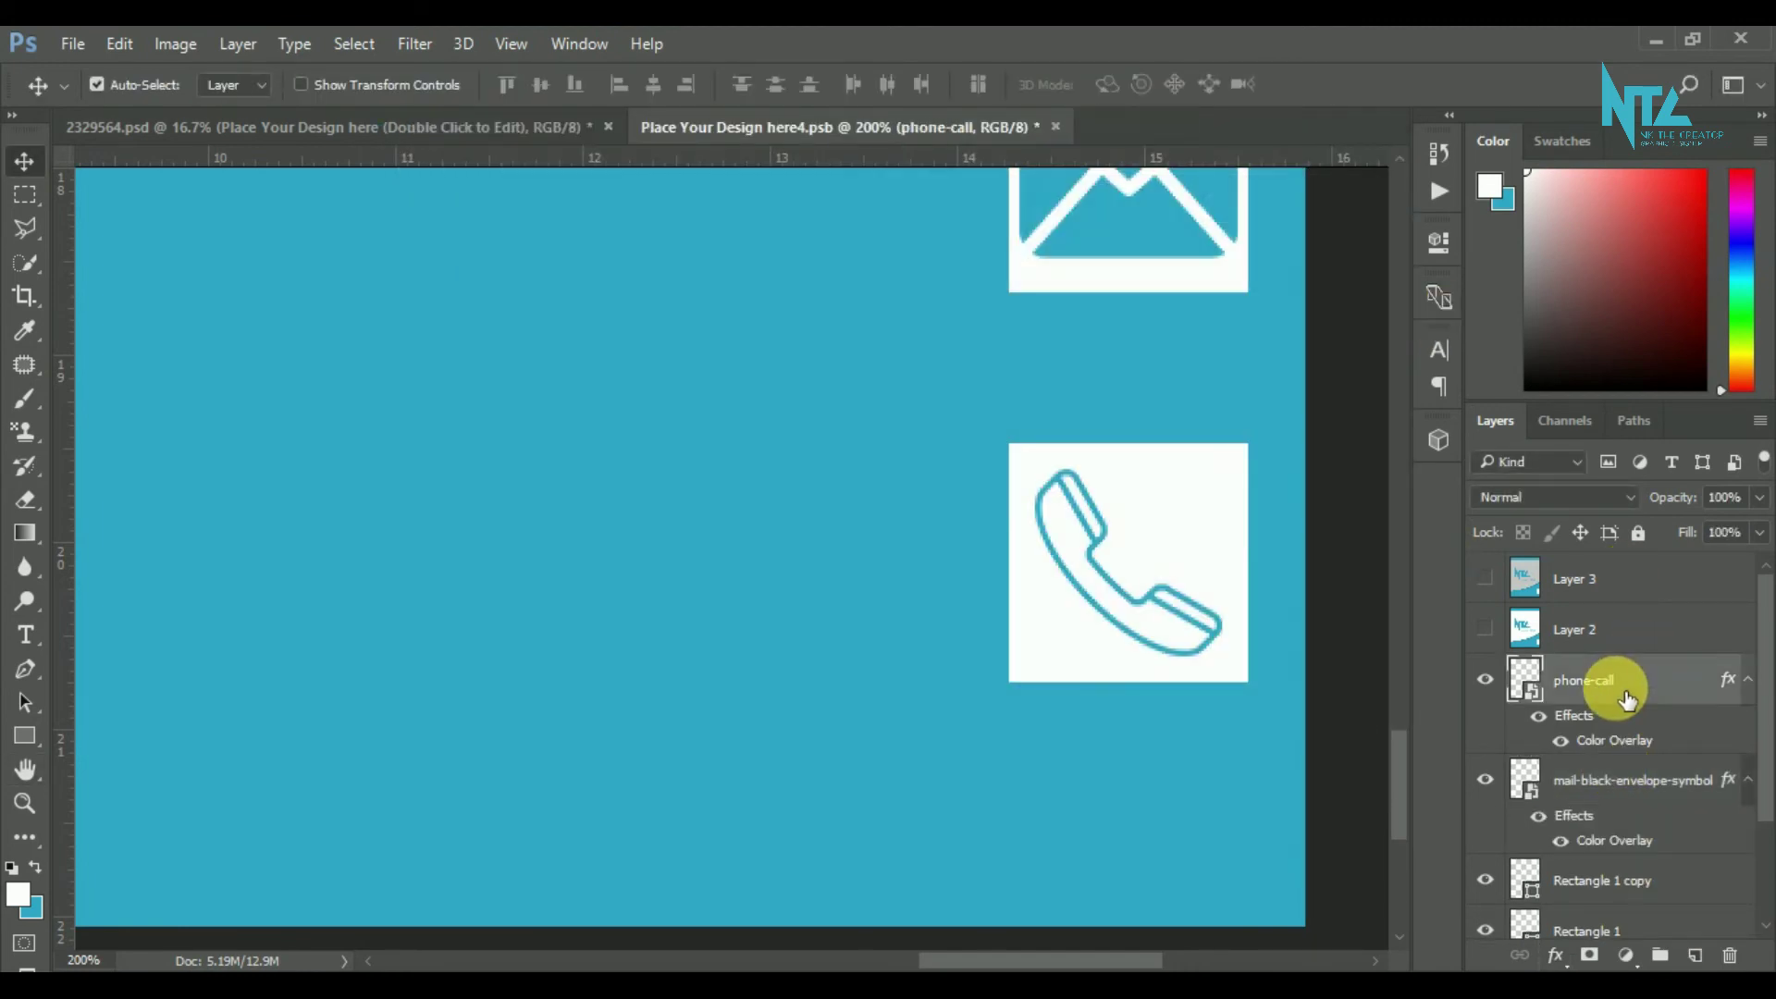
- Add white Gotham 40 pt labels 'Your Email' and 'Your Contacts' aligned beside the icons
left_click(26, 632)
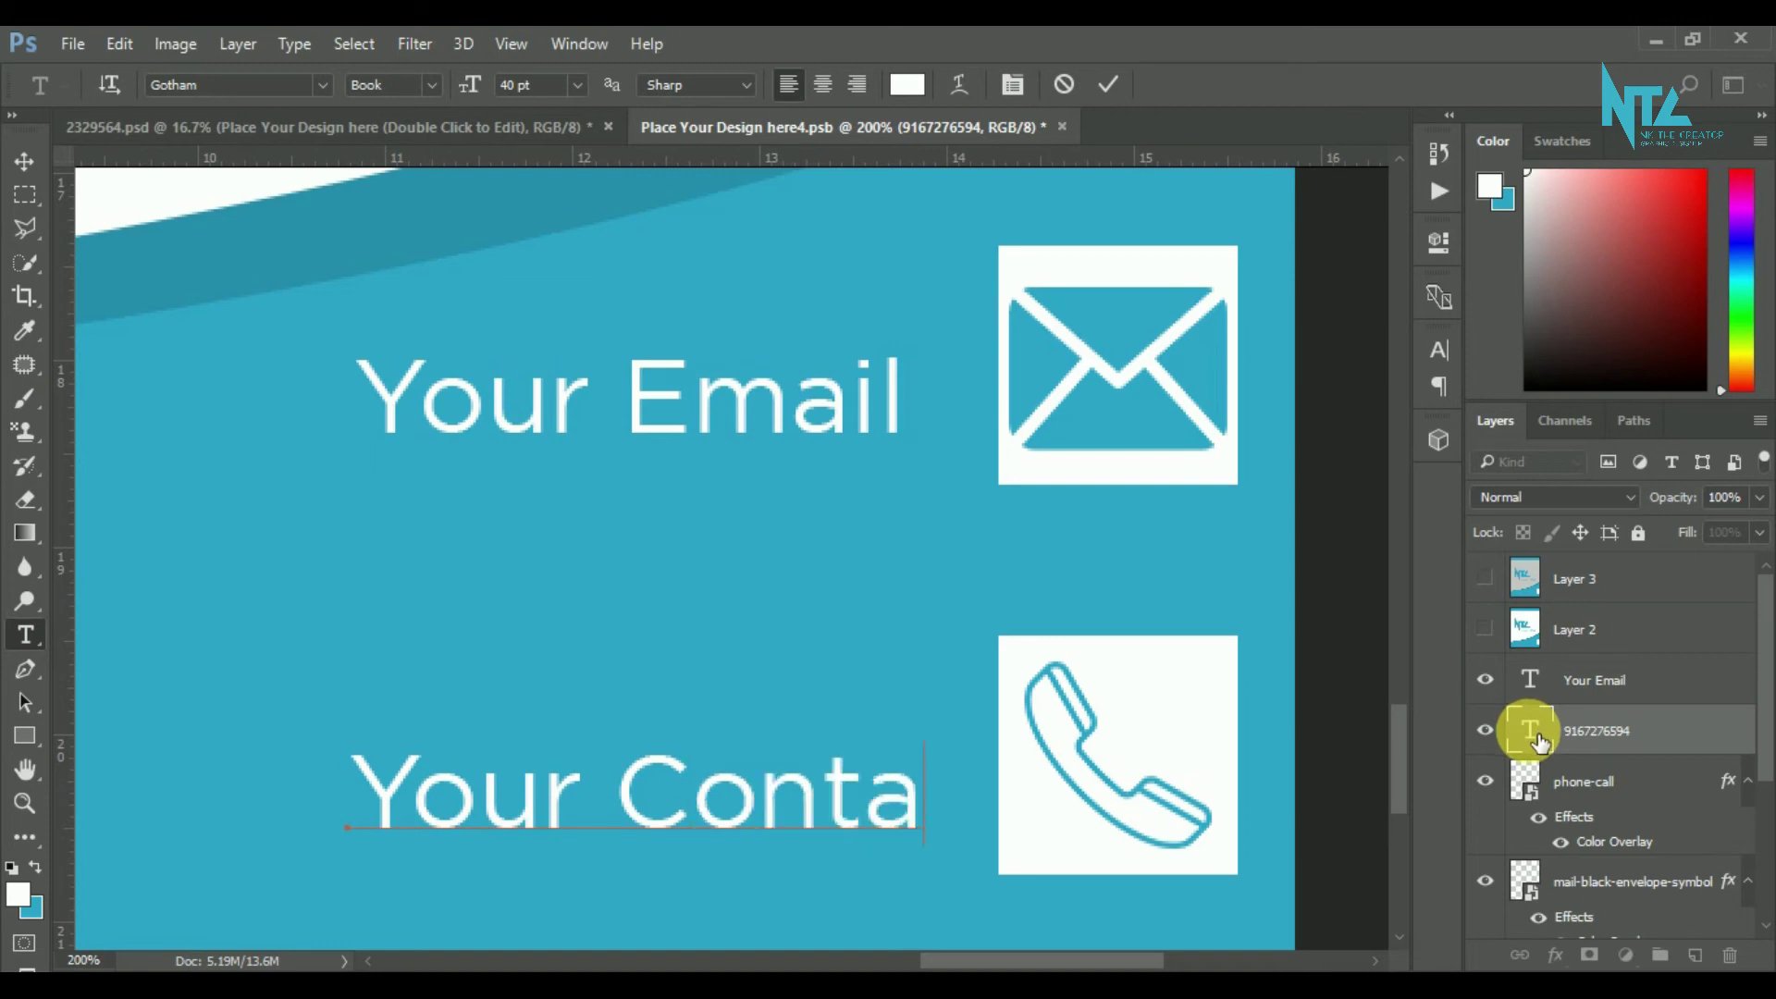
left_click(24, 161)
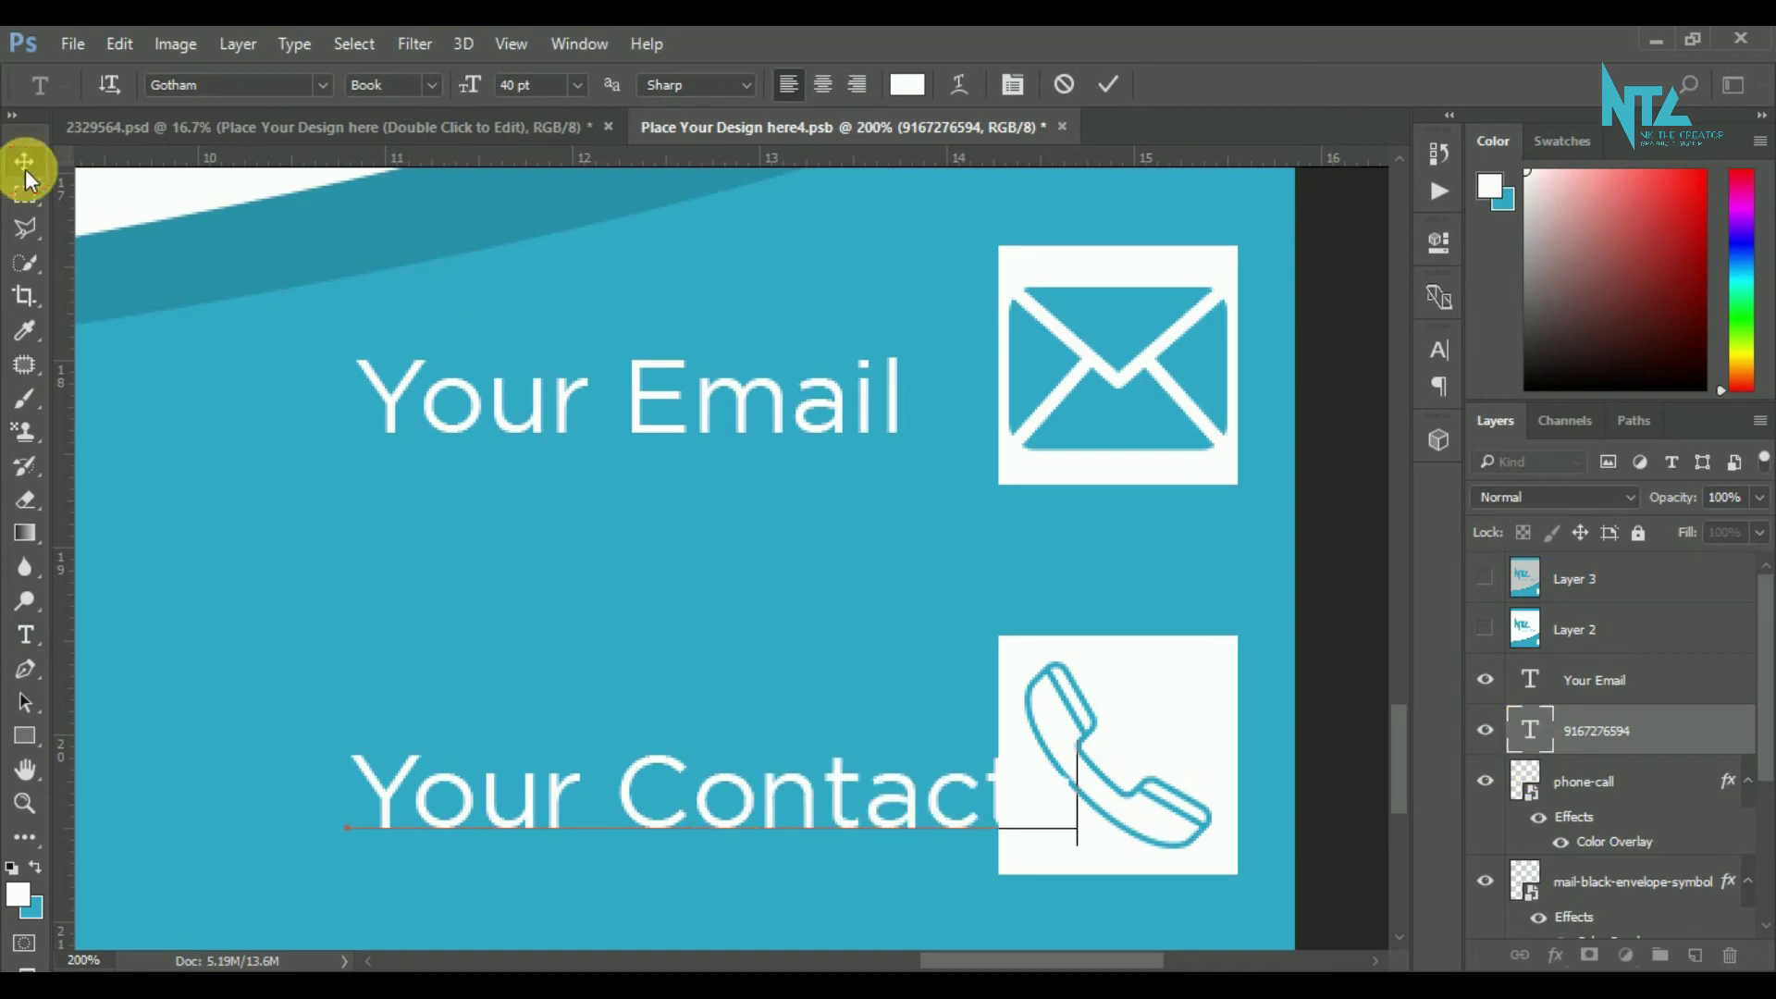
left_click_drag(731, 818, 560, 826)
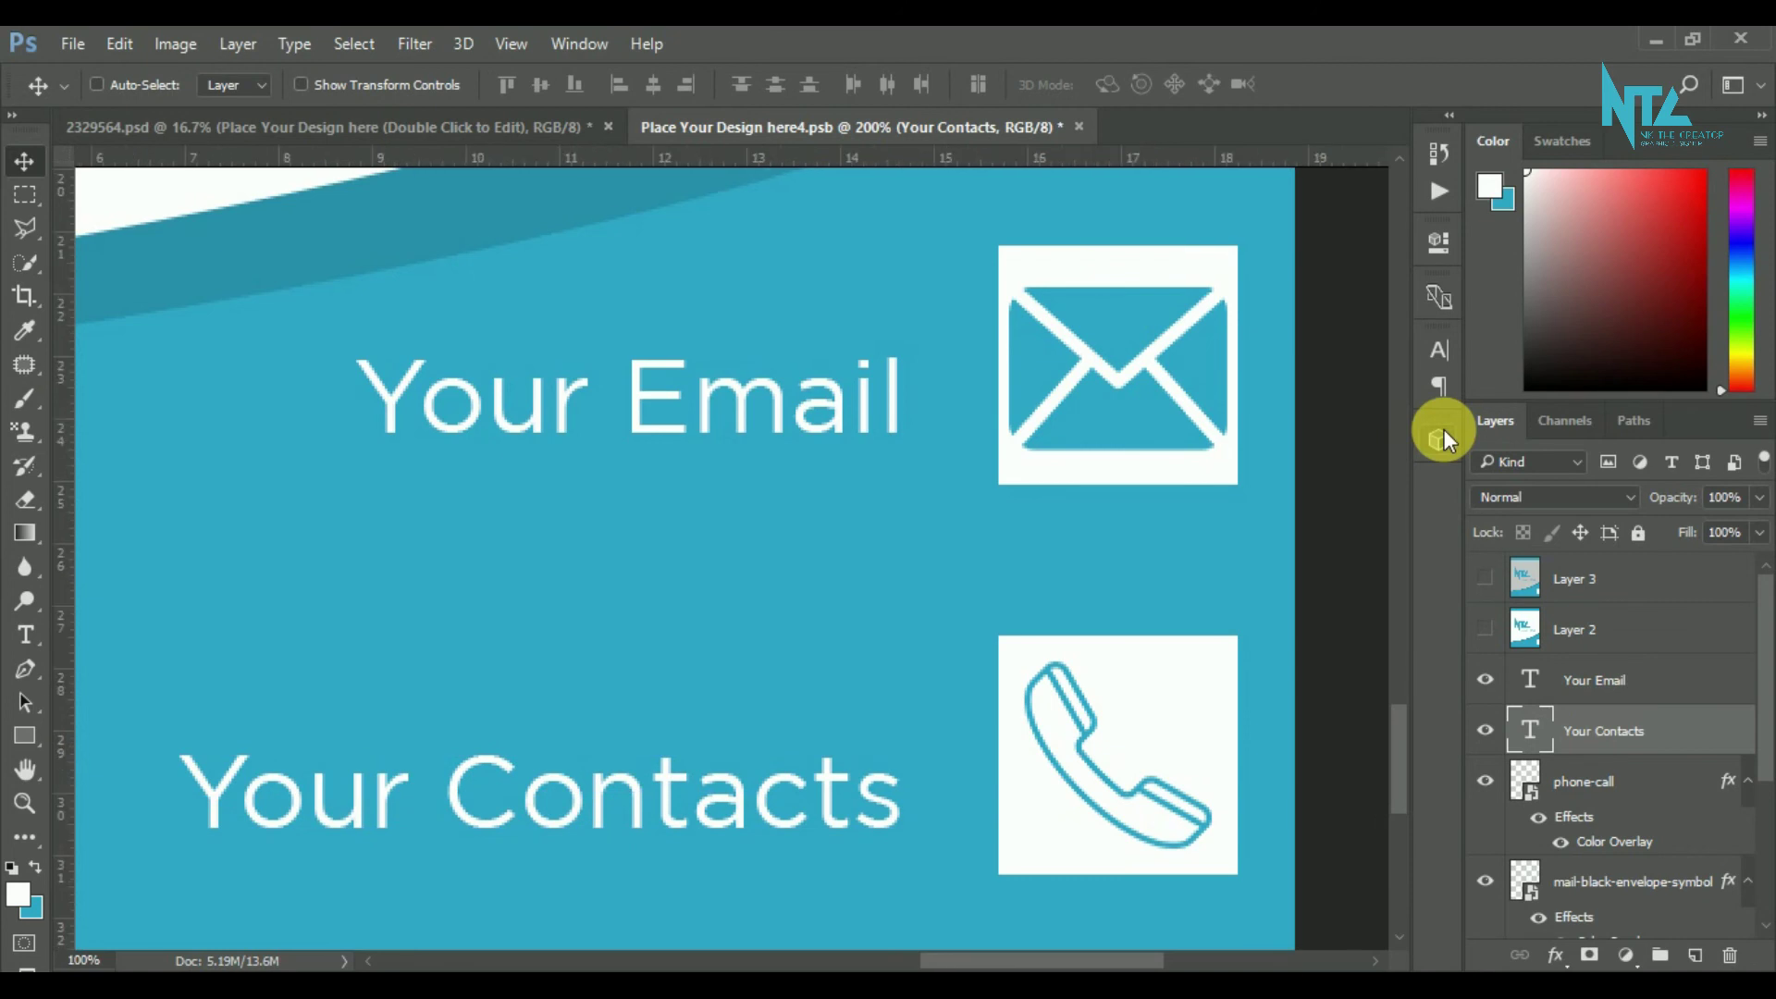
key("ctrl+minus")
key("ctrl+minus")
key("ctrl+minus")
key("ctrl+minus")
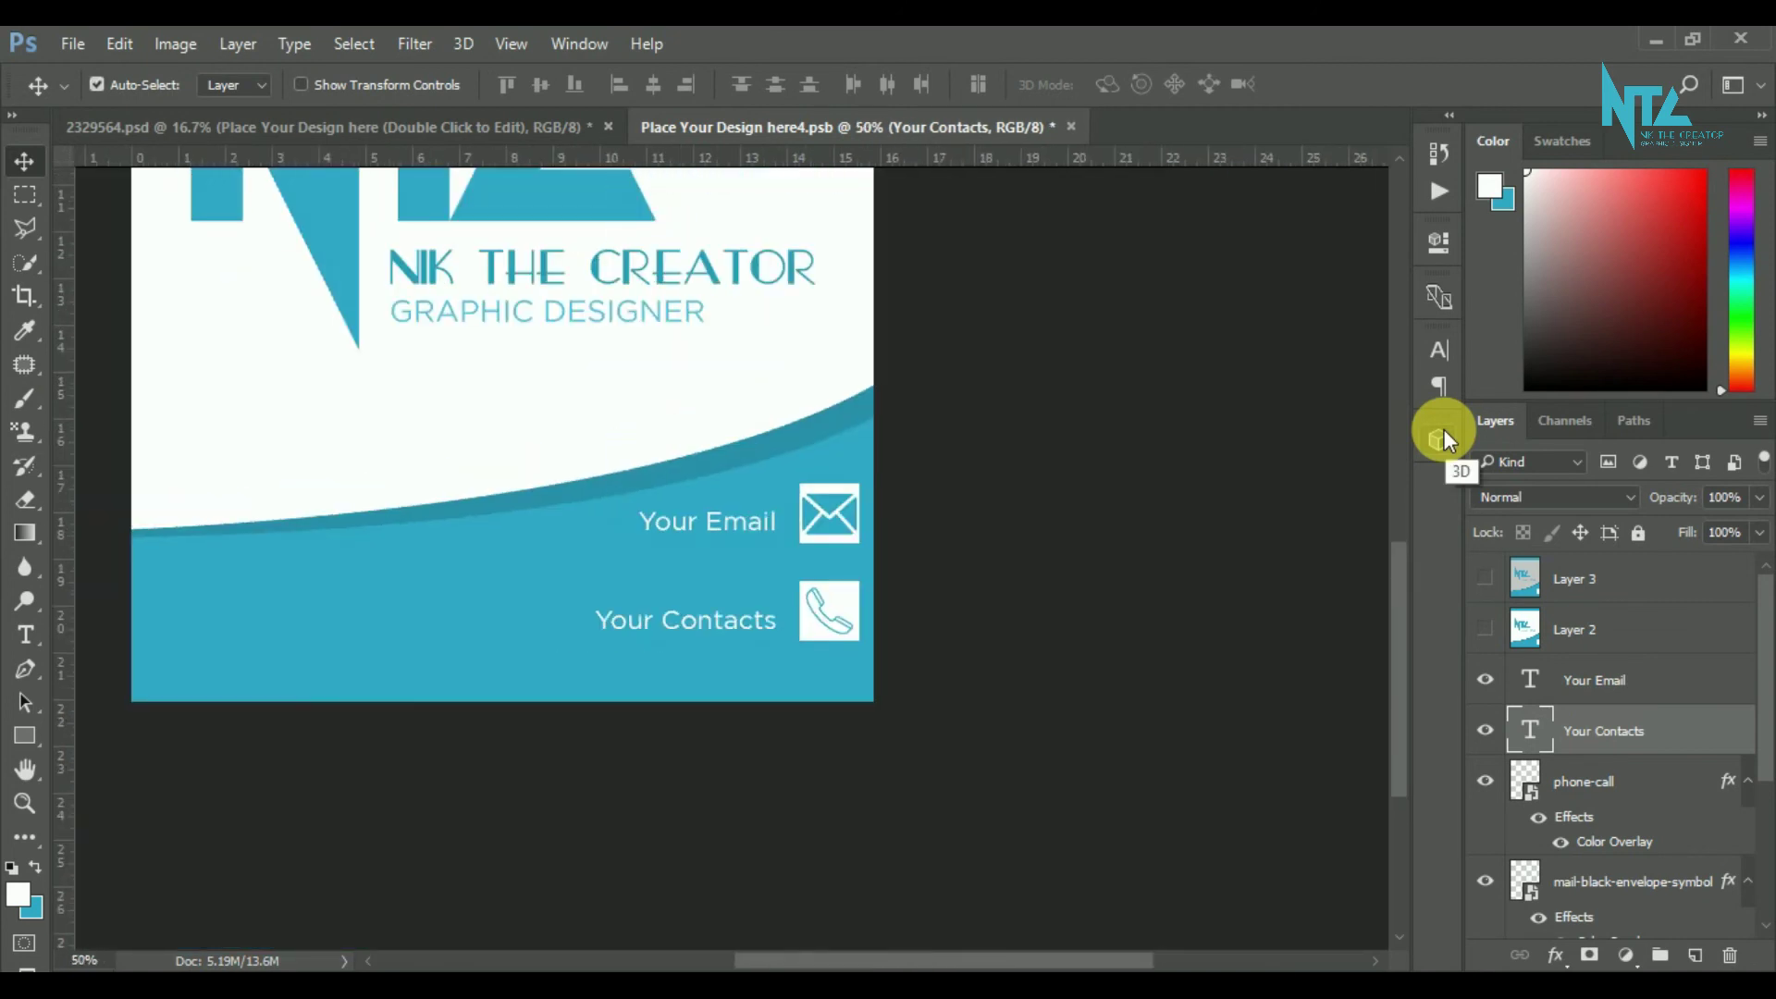
key("ctrl+minus")
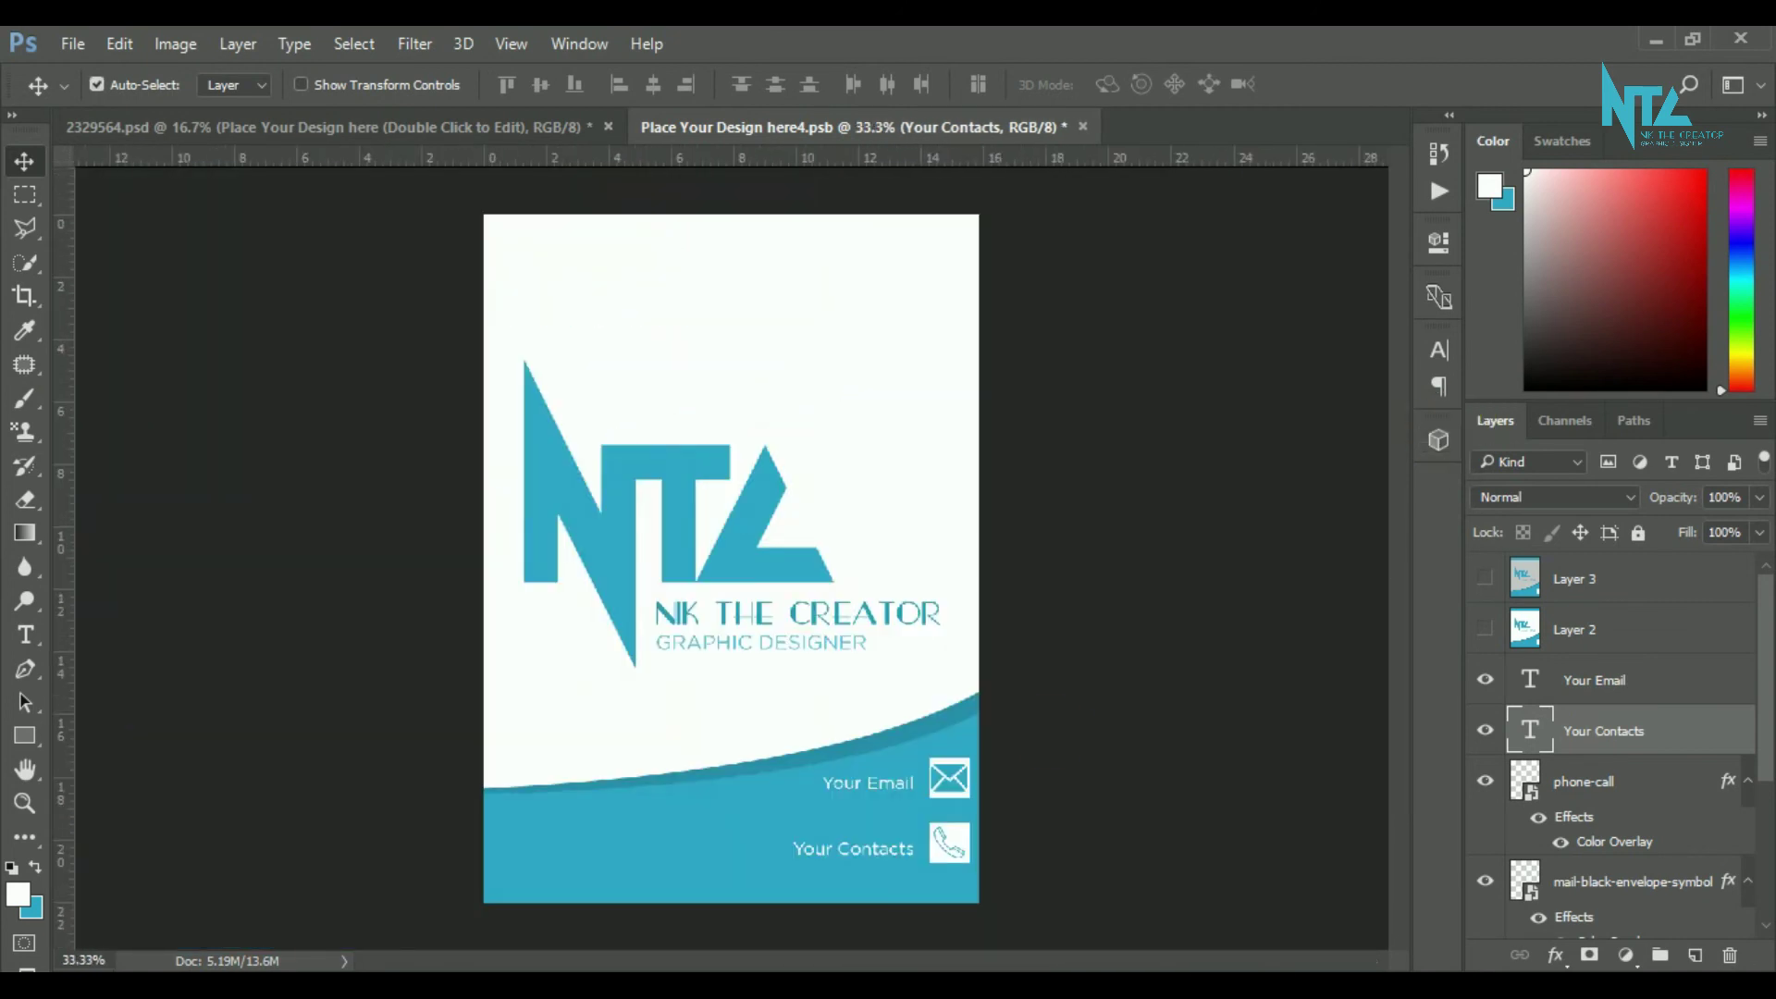
- Sample the card's teal as foreground colour and draw a full-width rectangle along the top edge
key("i")
left_click(16, 894)
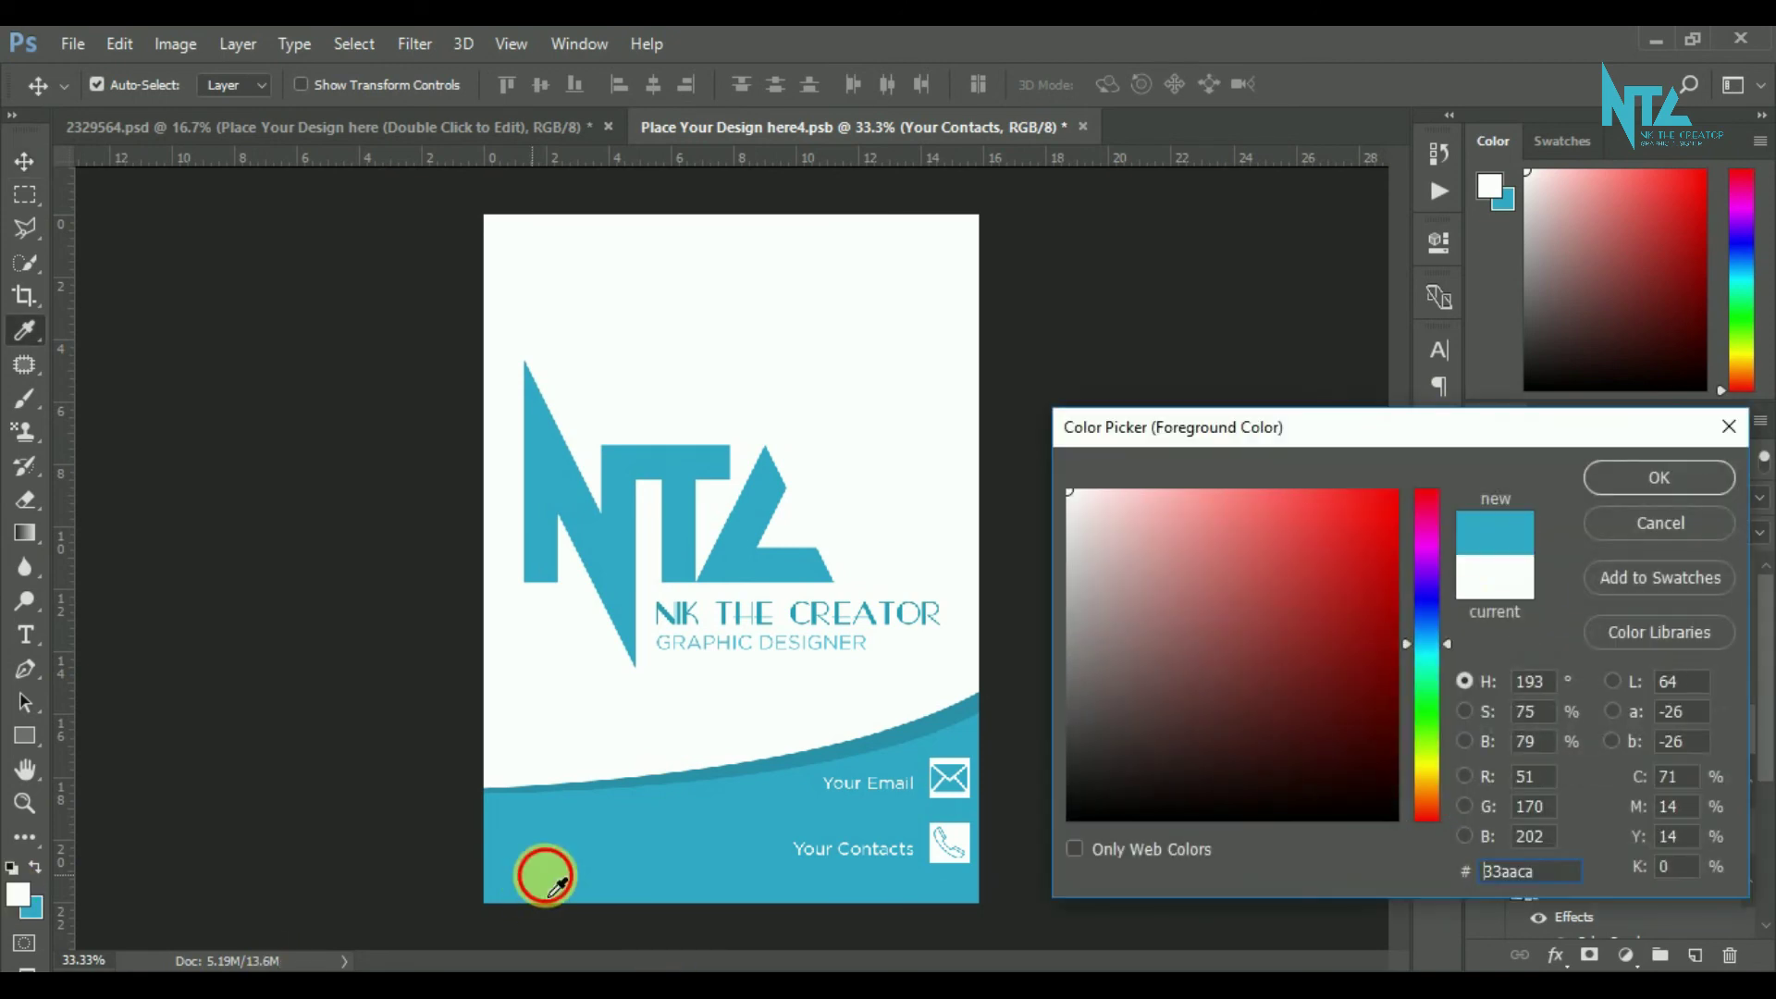
left_click(543, 875)
left_click(1620, 491)
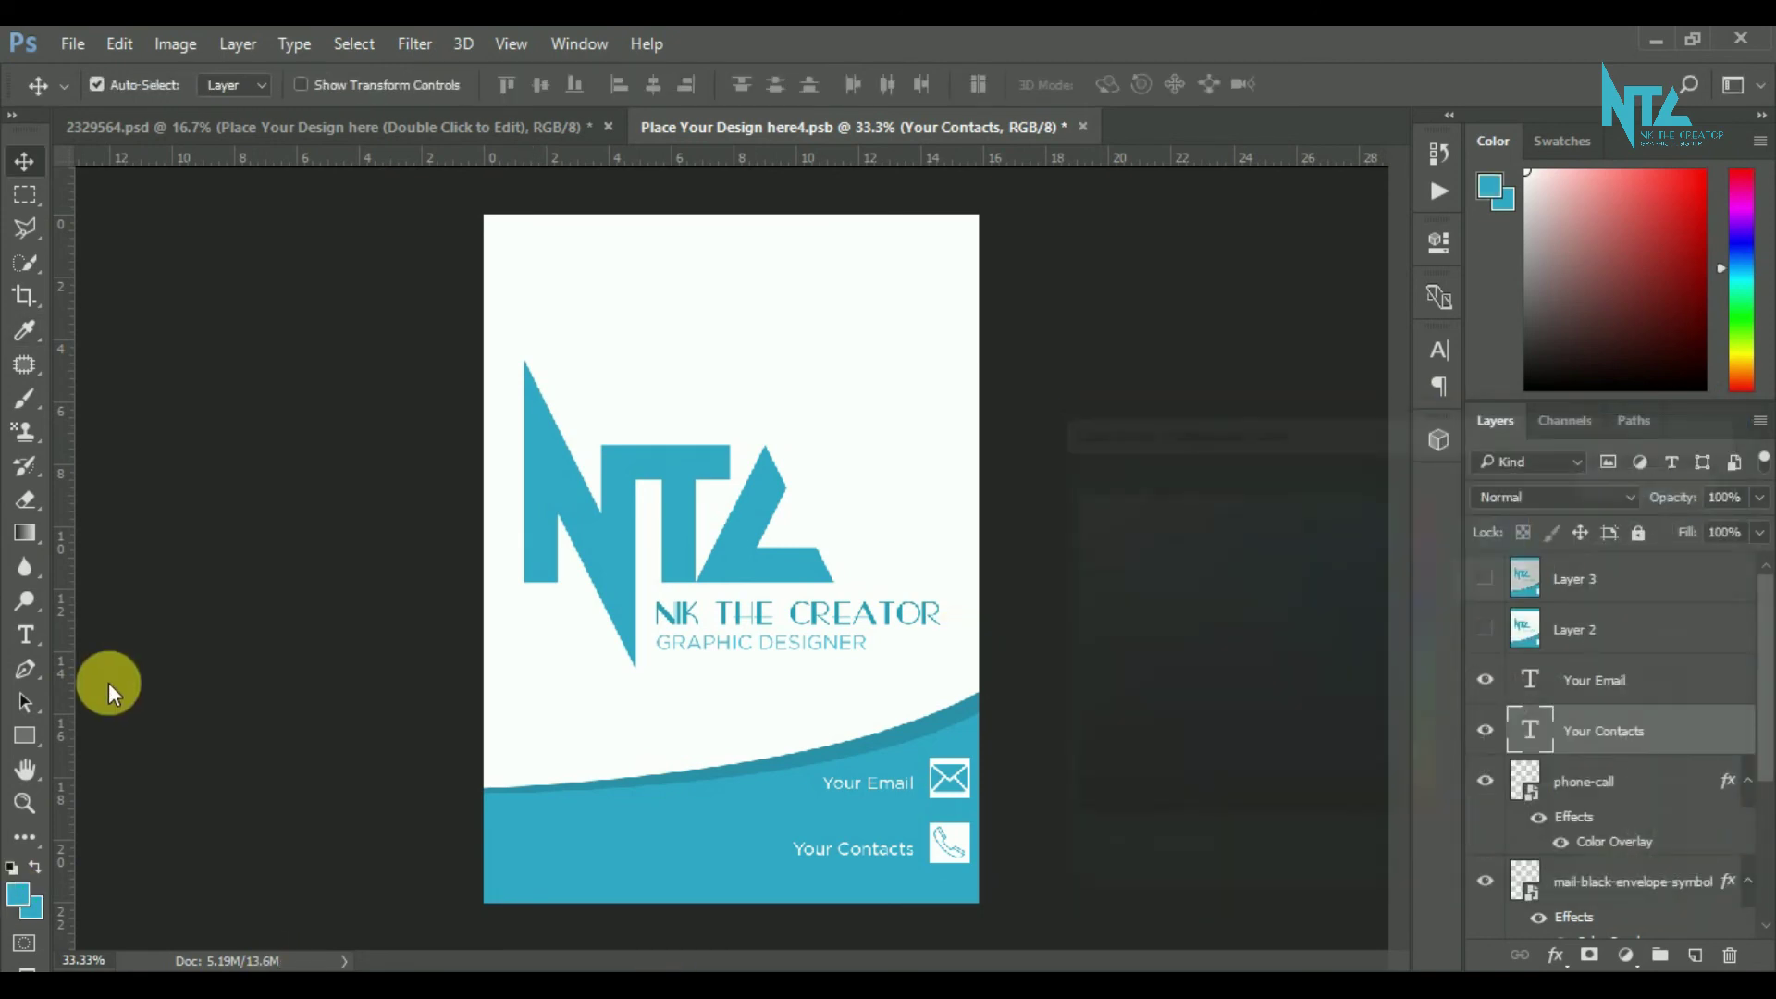
left_click(24, 735)
mouse_move(450, 203)
left_mouse_down()
mouse_move(634, 275)
mouse_move(1008, 277)
left_mouse_up()
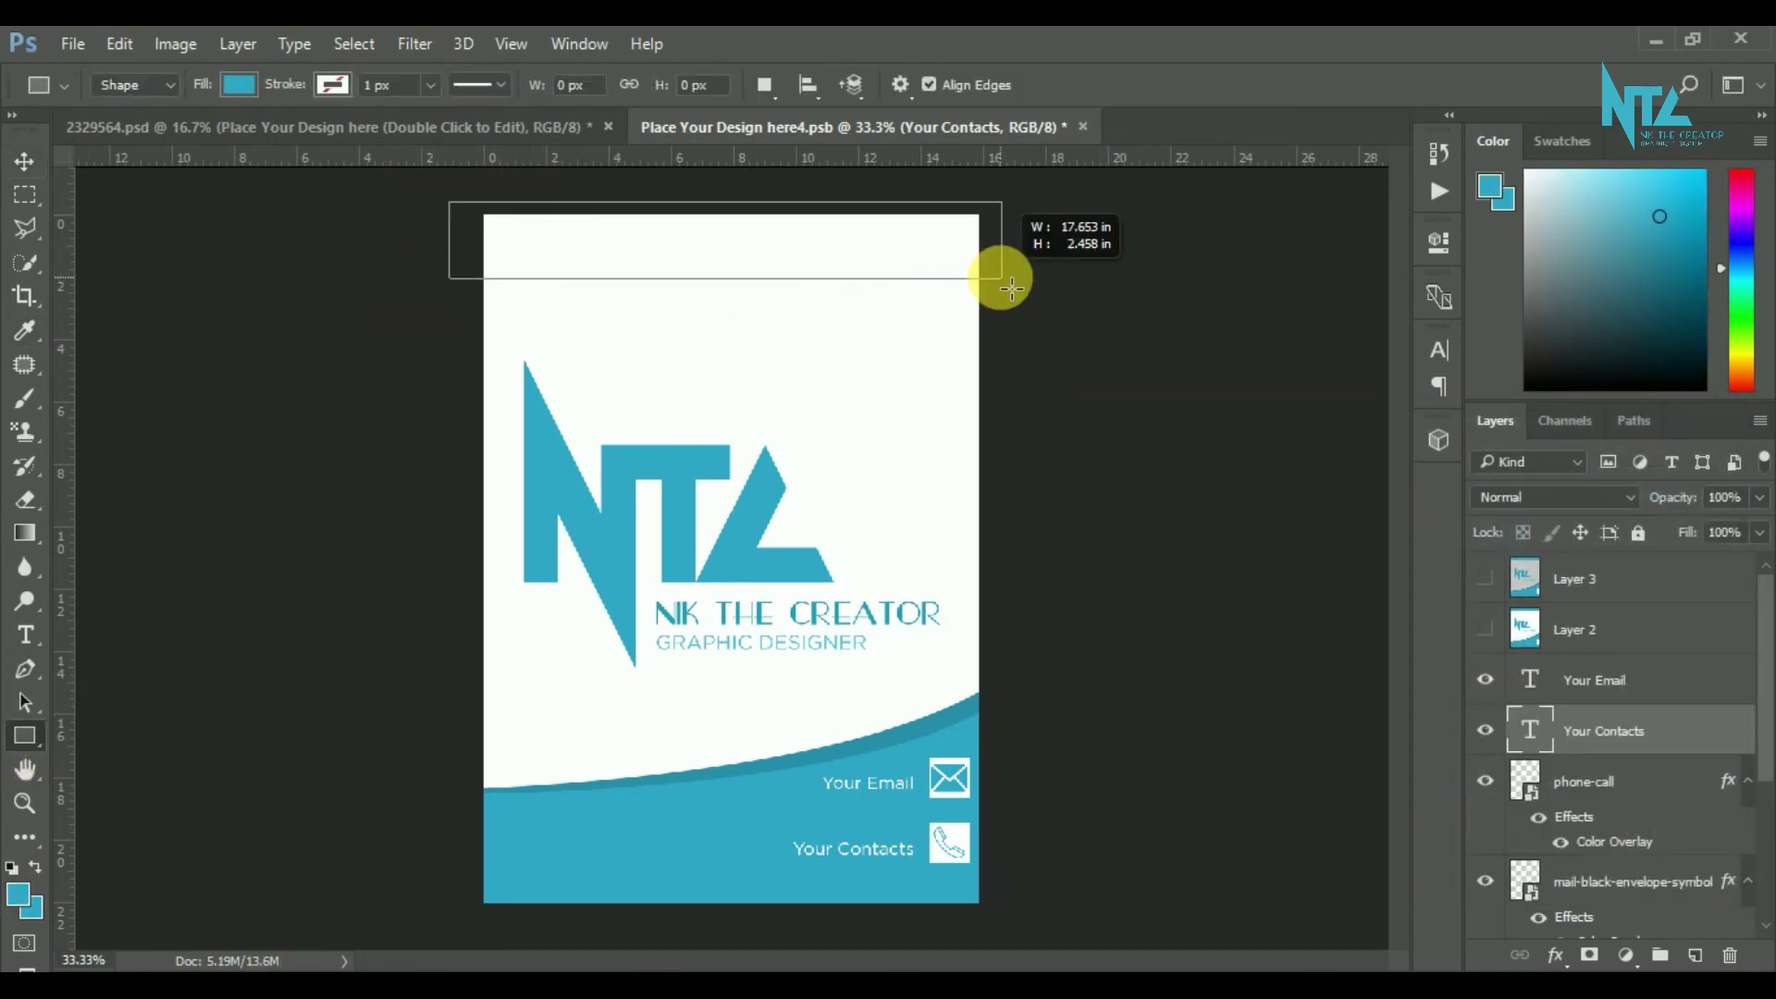
left_click(32, 165)
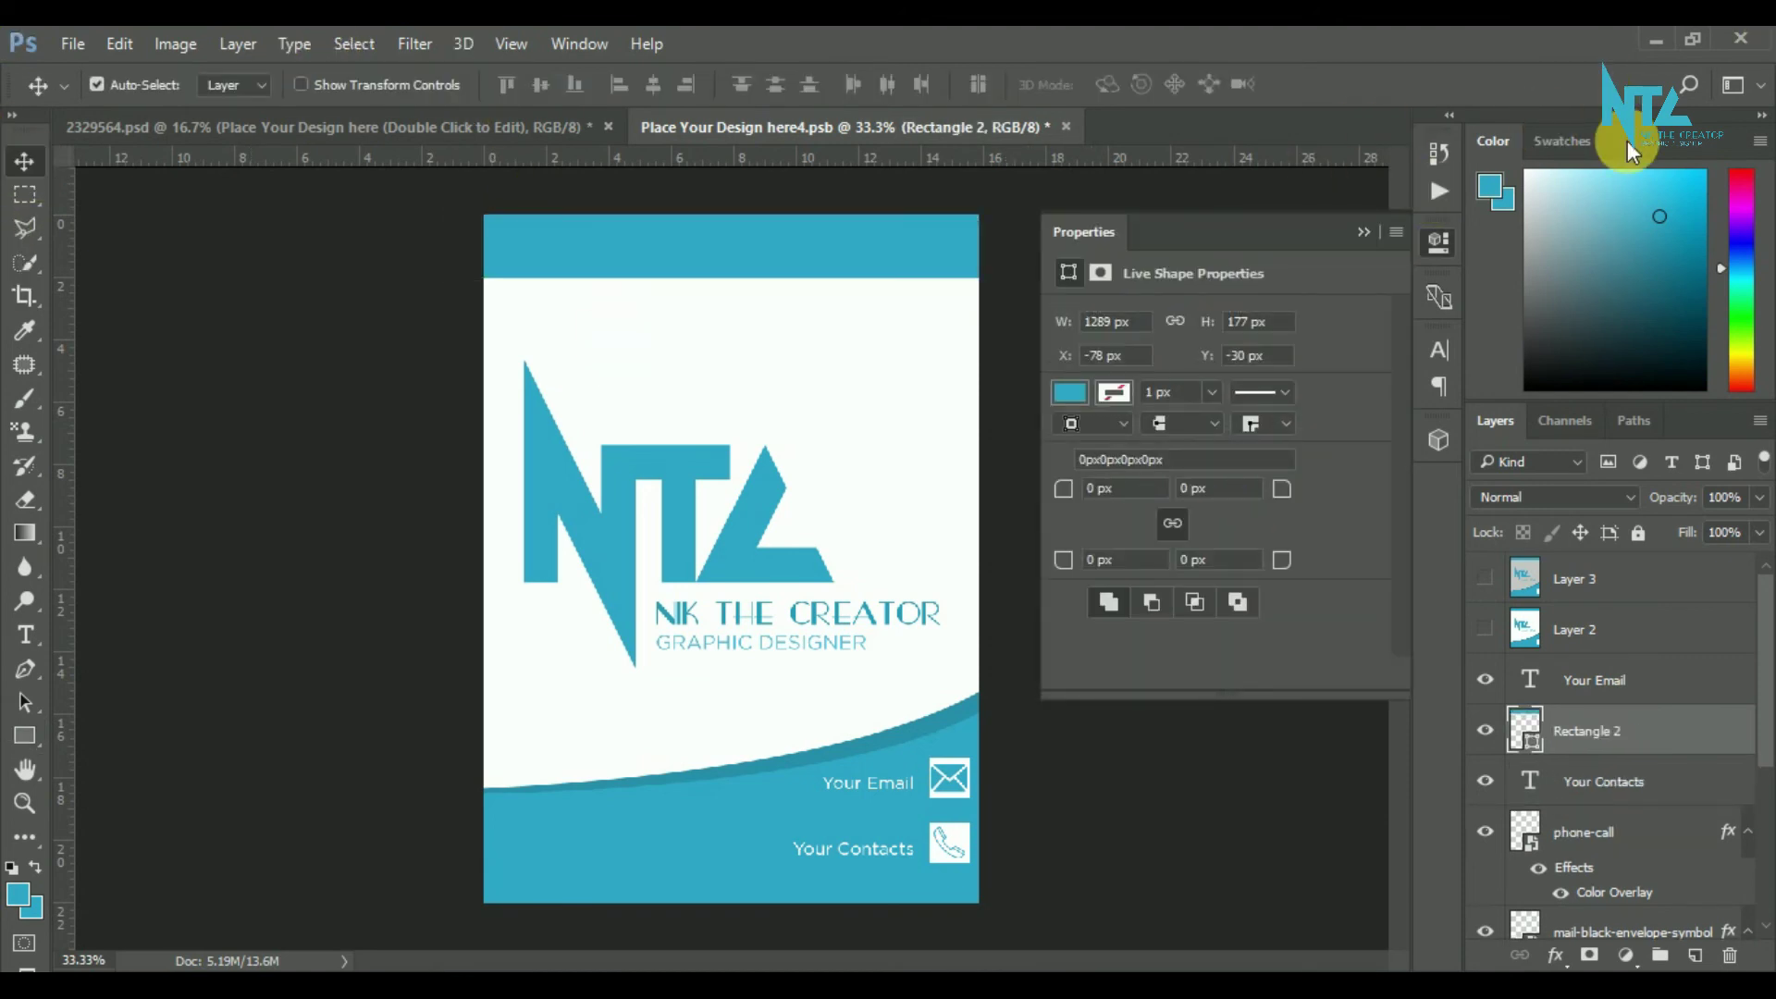
left_click(1439, 244)
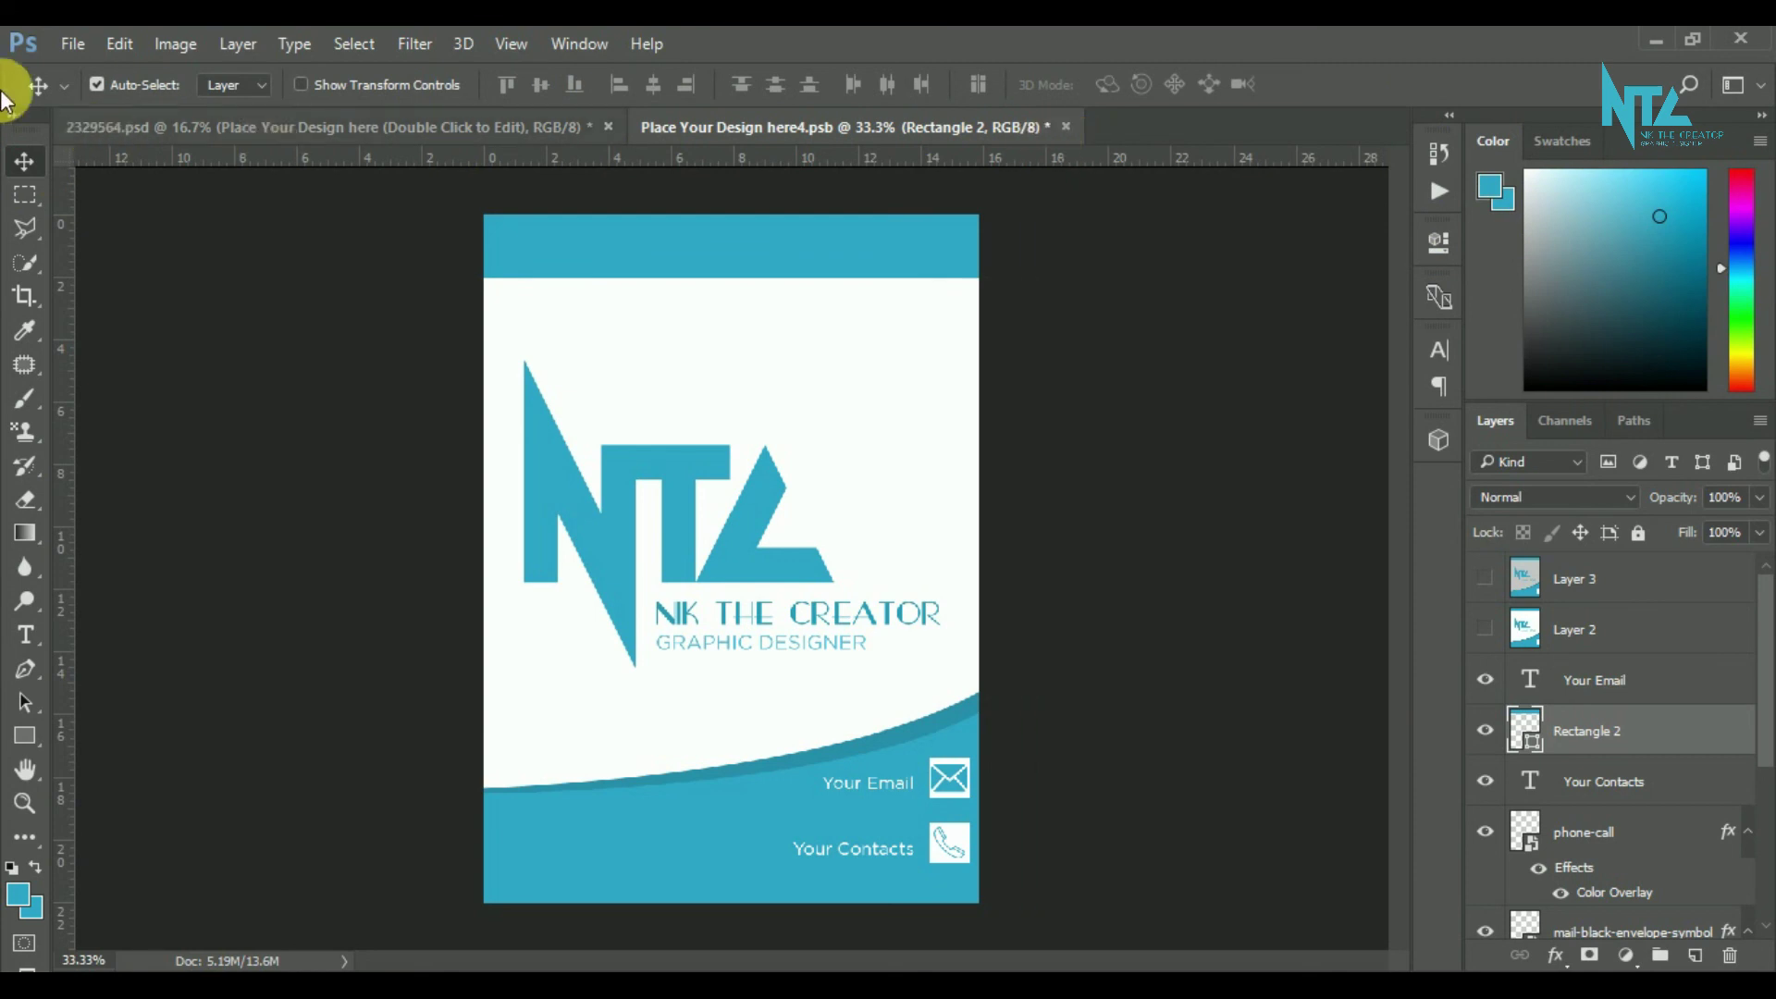
left_click(74, 44)
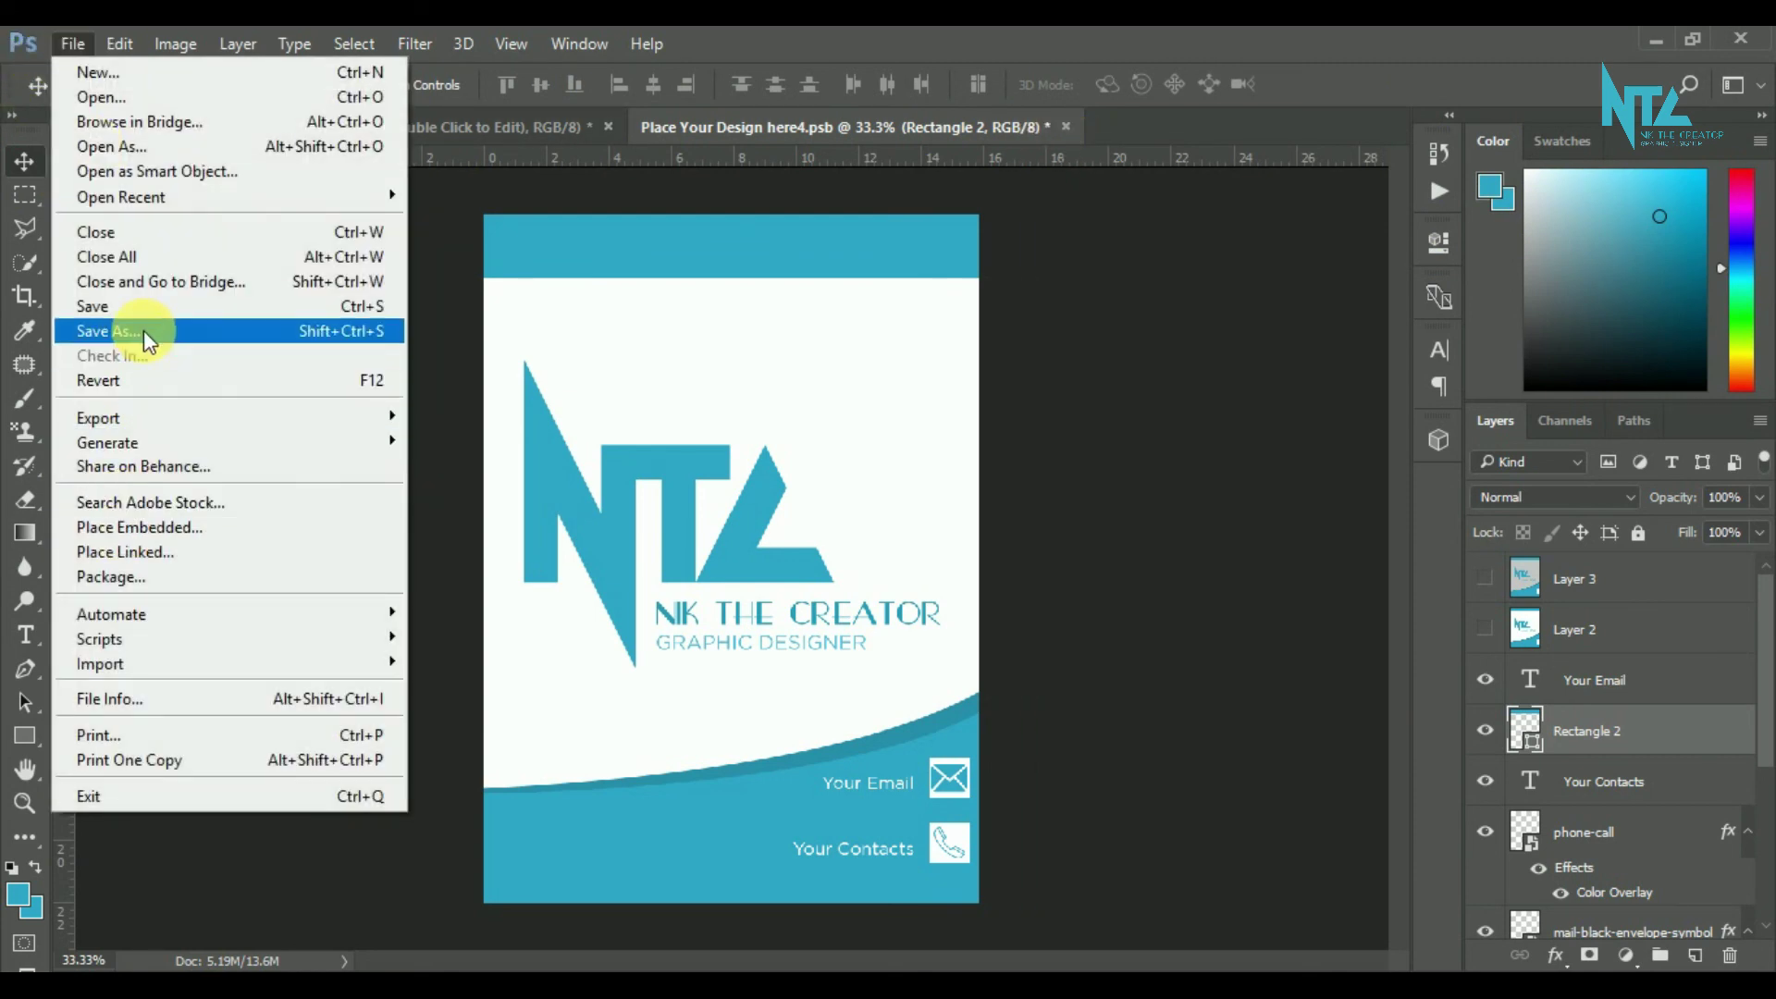
- Close the Place Your Design document, saving its changes
left_click(1064, 125)
left_click(754, 412)
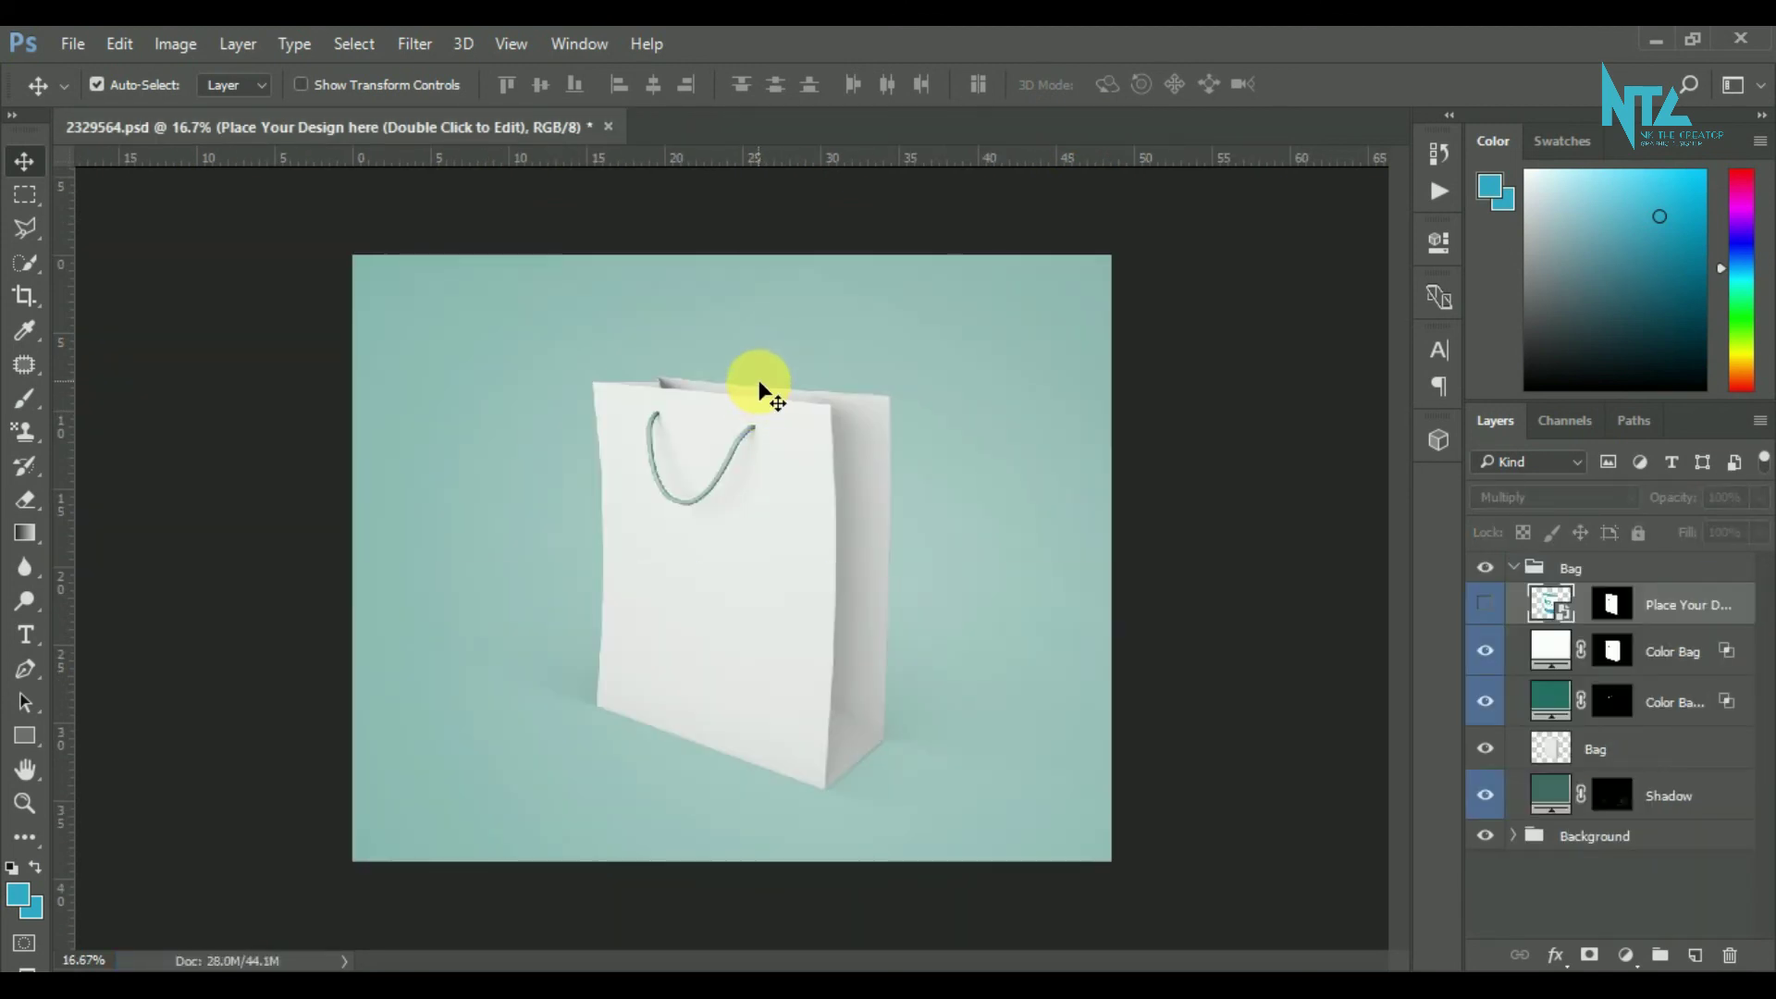
- Turn on visibility of the Place Your Design smart object layer in the Bag group
left_click(1485, 604)
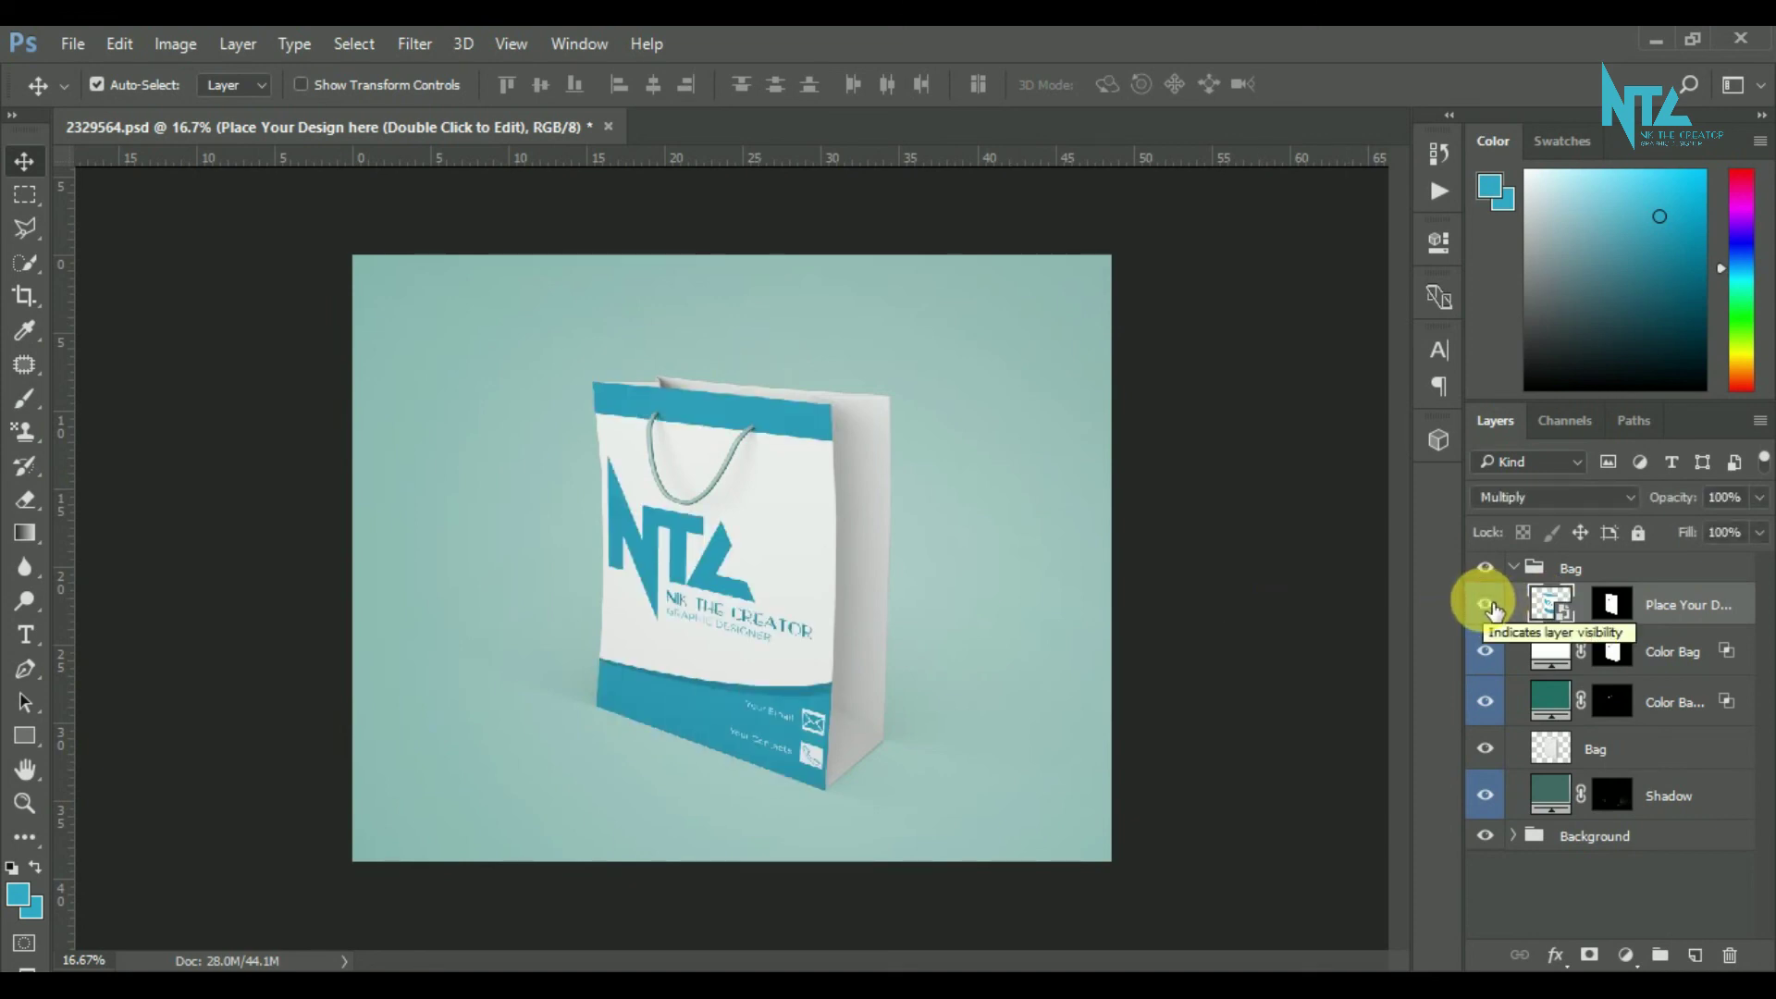